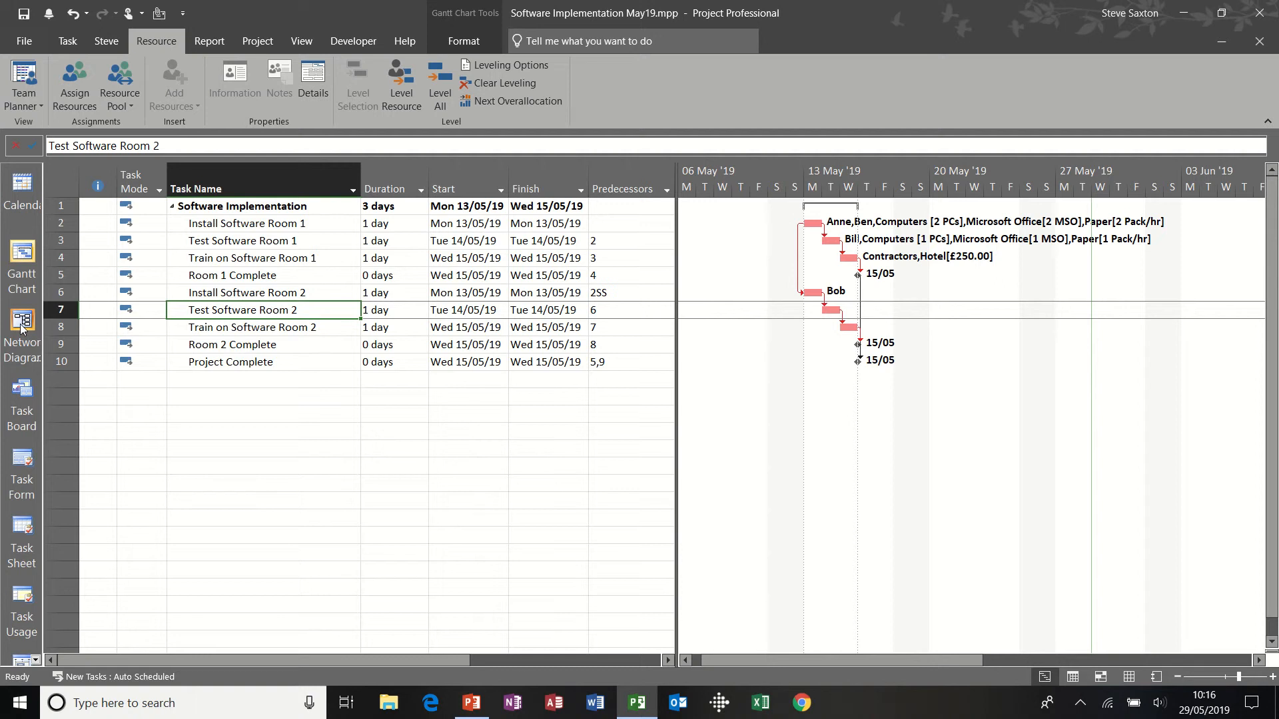
# Step: Show the project as a network diagram zoomed out to fit every task box, and open the diagram's box styles
pyautogui.click(22, 326)
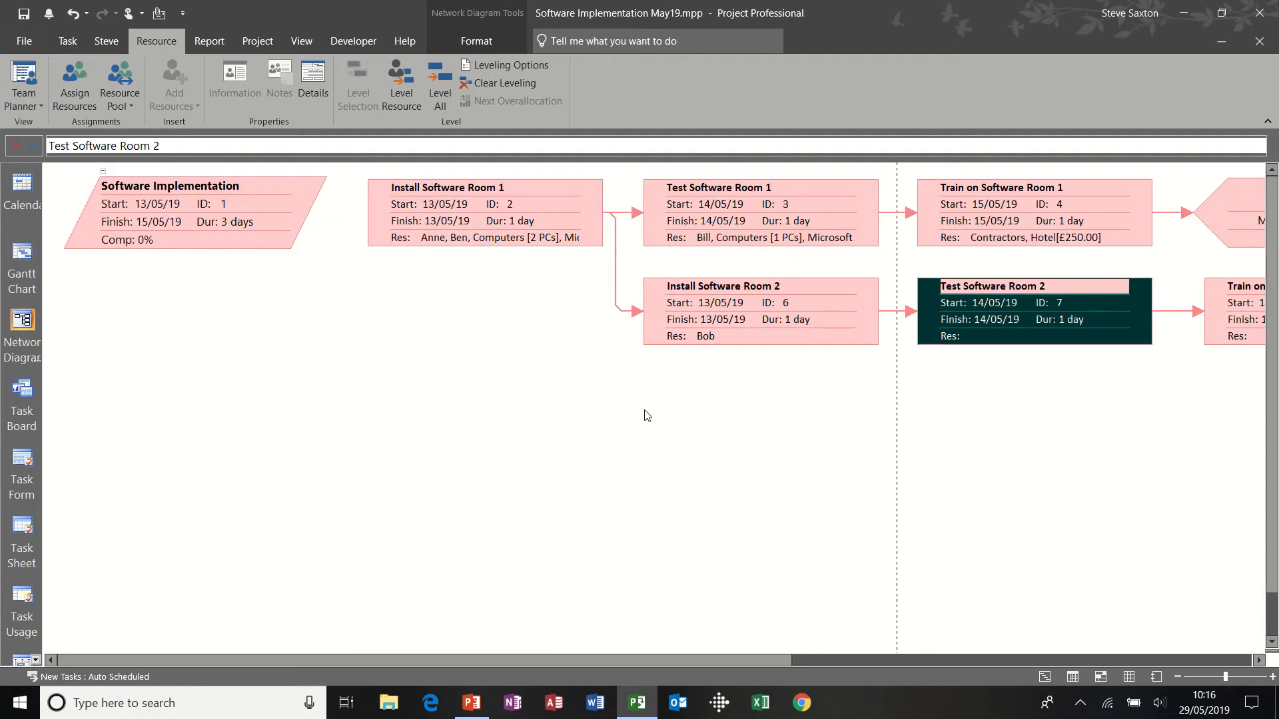
pyautogui.click(1175, 677)
pyautogui.click(1176, 678)
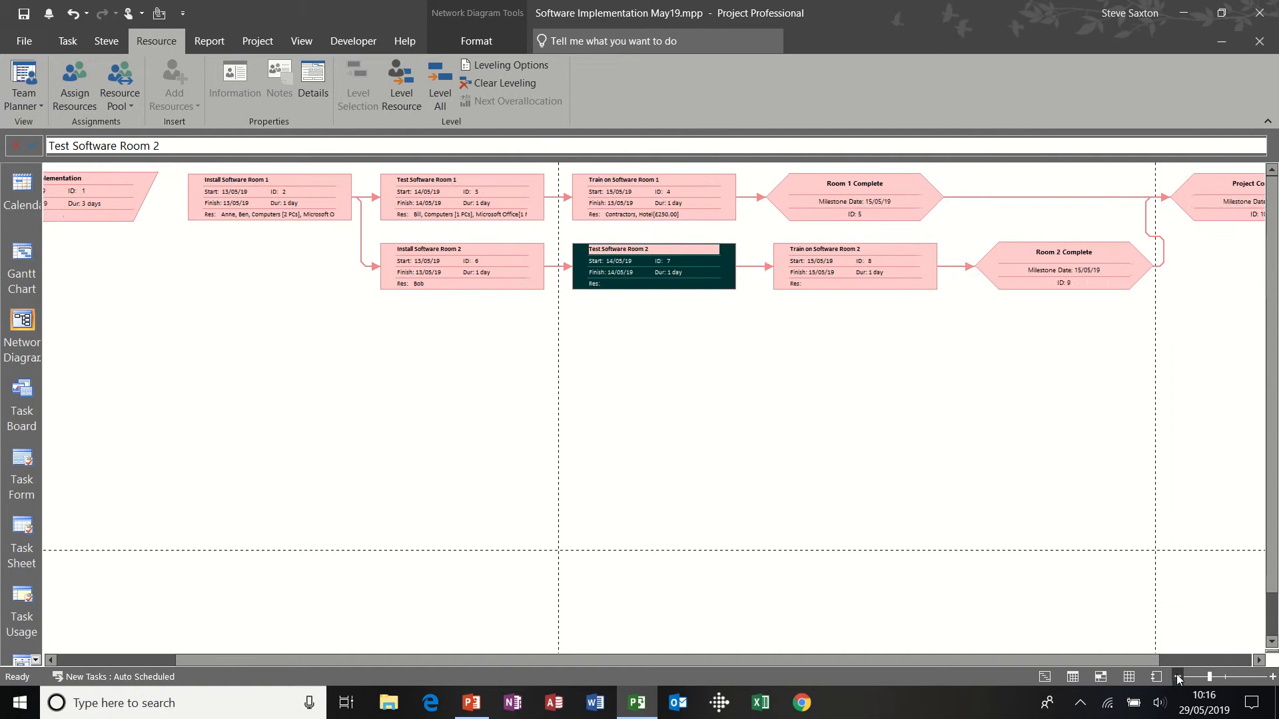
pyautogui.click(1176, 679)
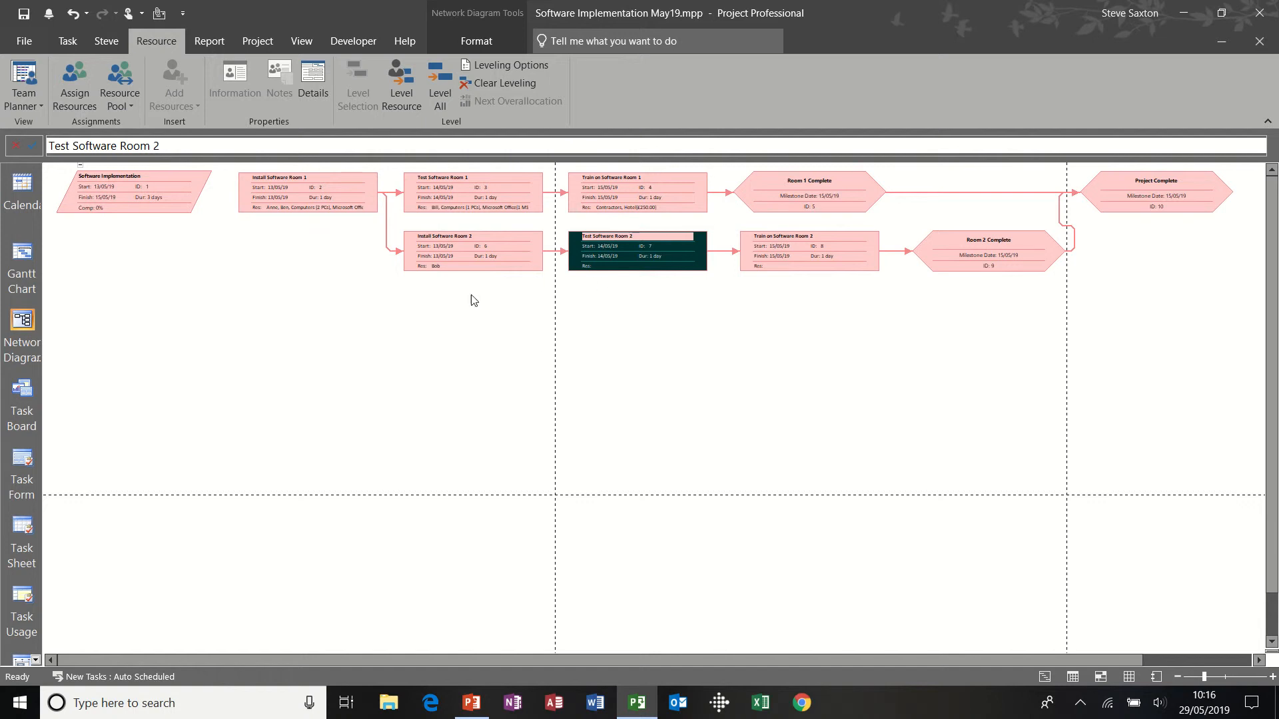
pyautogui.doubleClick(285, 296)
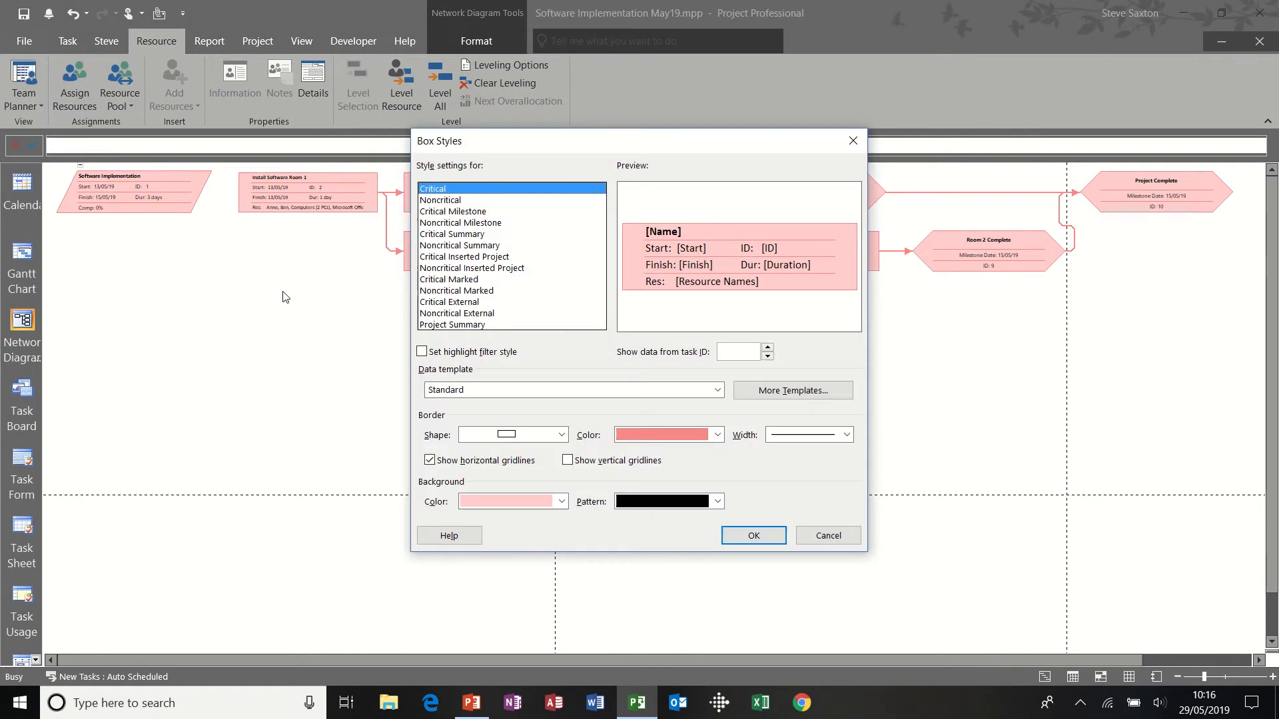
pyautogui.moveTo(546, 147); pyautogui.dragTo(806, 205)
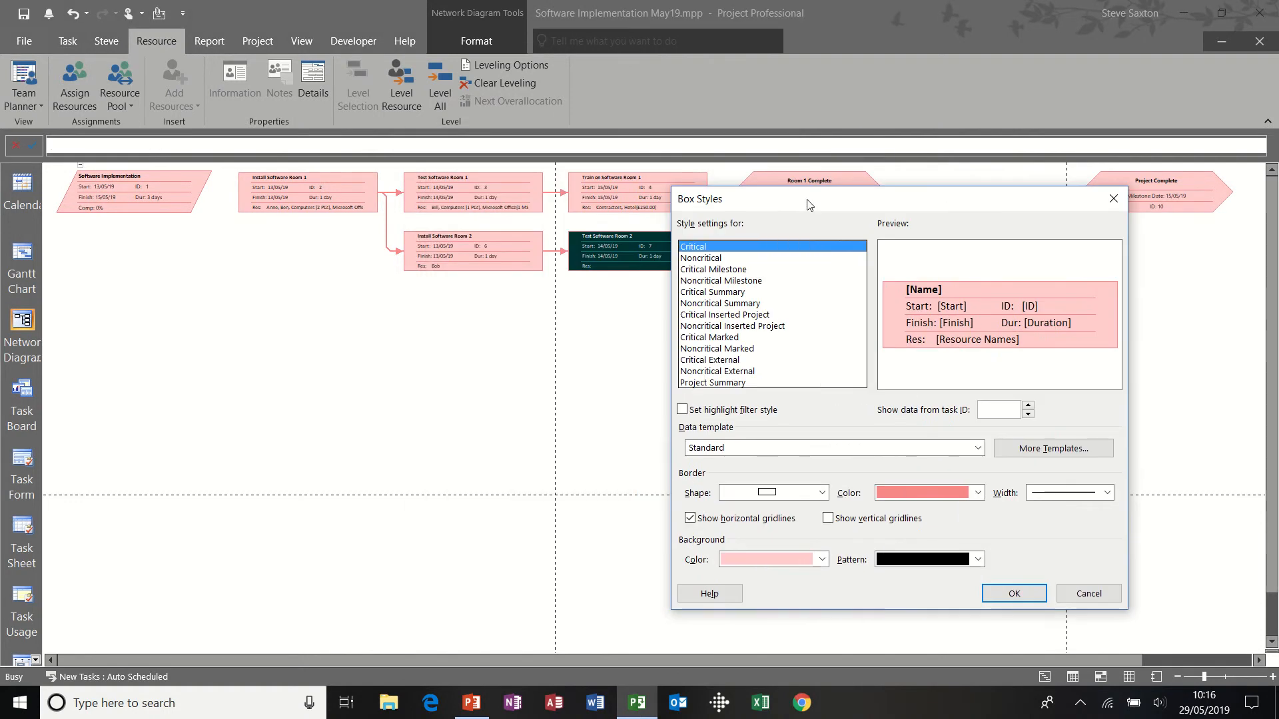
# Step: Preview the box styles for noncritical, milestone, summary, inserted project and marked tasks, returning to the Critical style
pyautogui.click(698, 258)
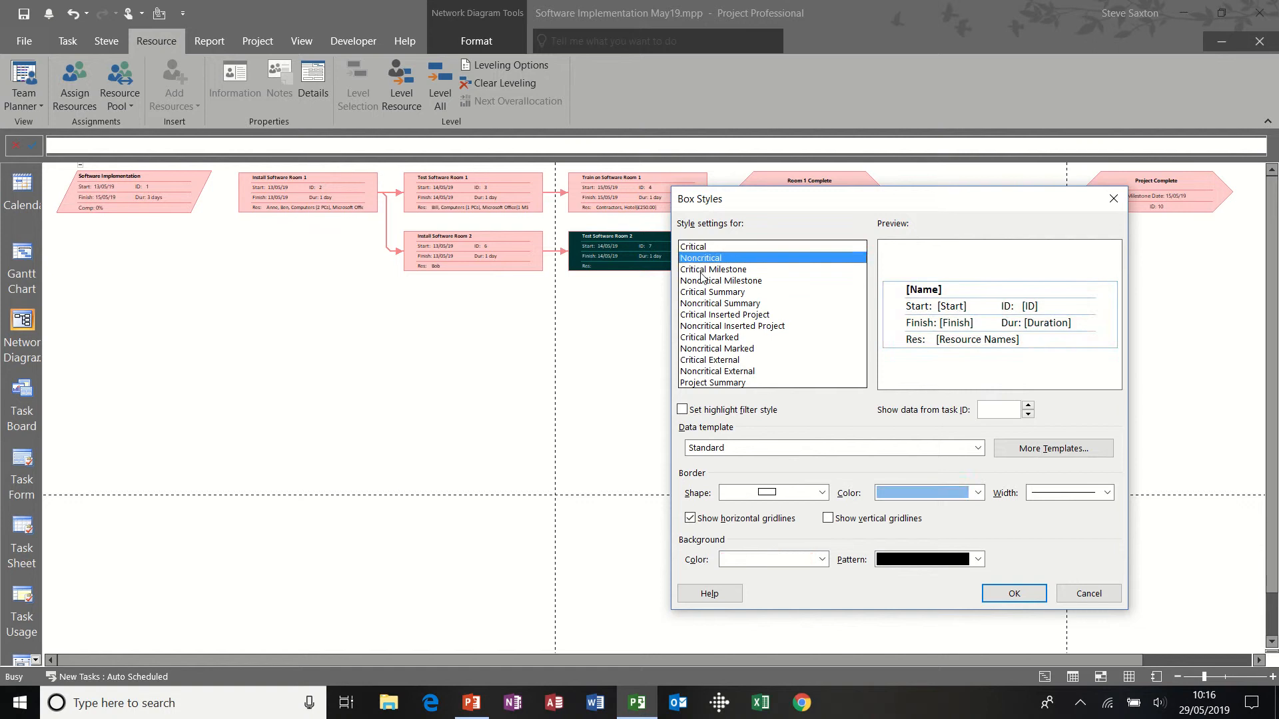
pyautogui.click(700, 270)
pyautogui.click(701, 281)
pyautogui.click(700, 292)
pyautogui.click(703, 303)
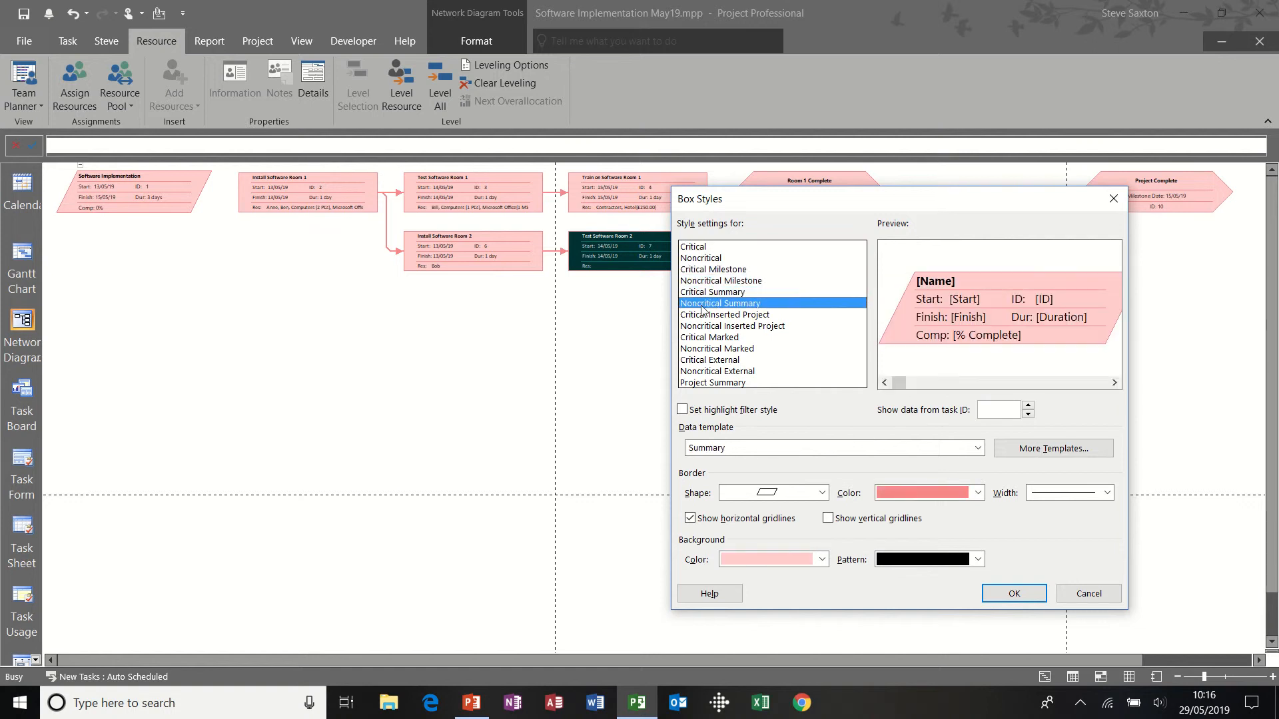
pyautogui.click(704, 315)
pyautogui.click(708, 326)
pyautogui.click(707, 337)
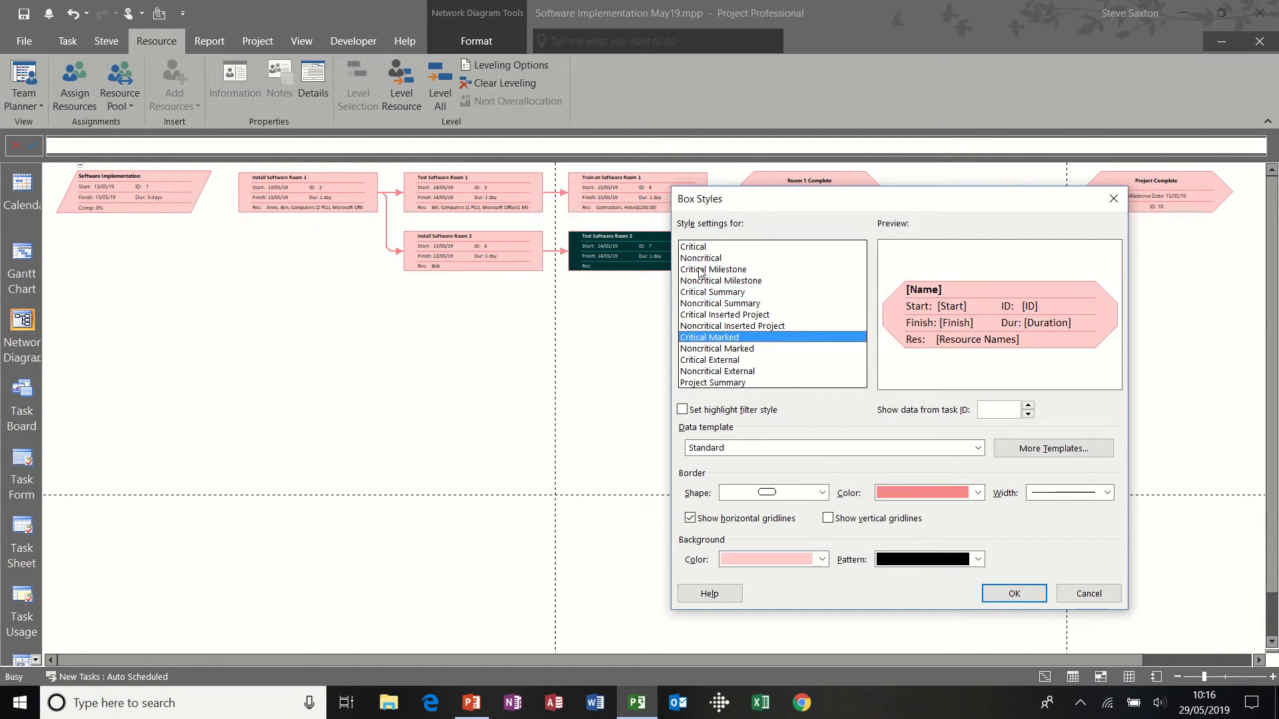
pyautogui.click(699, 248)
pyautogui.moveTo(760, 202); pyautogui.dragTo(703, 209)
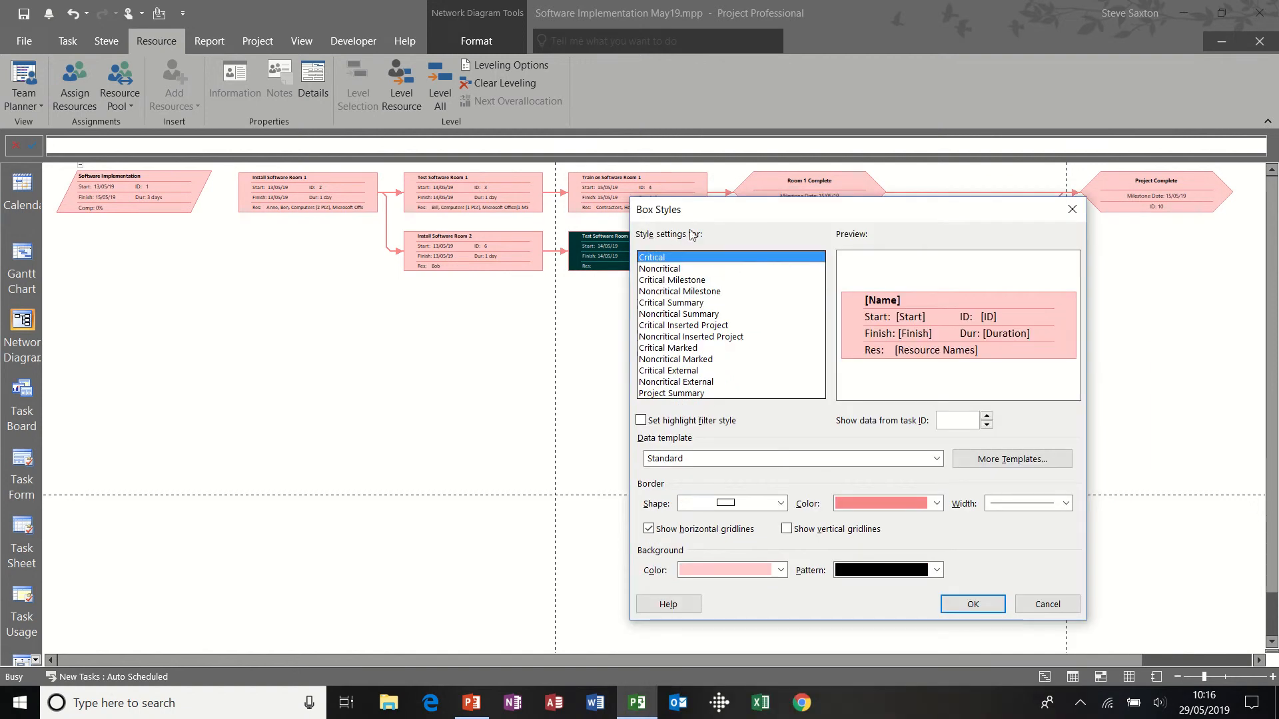
pyautogui.click(678, 270)
pyautogui.click(677, 281)
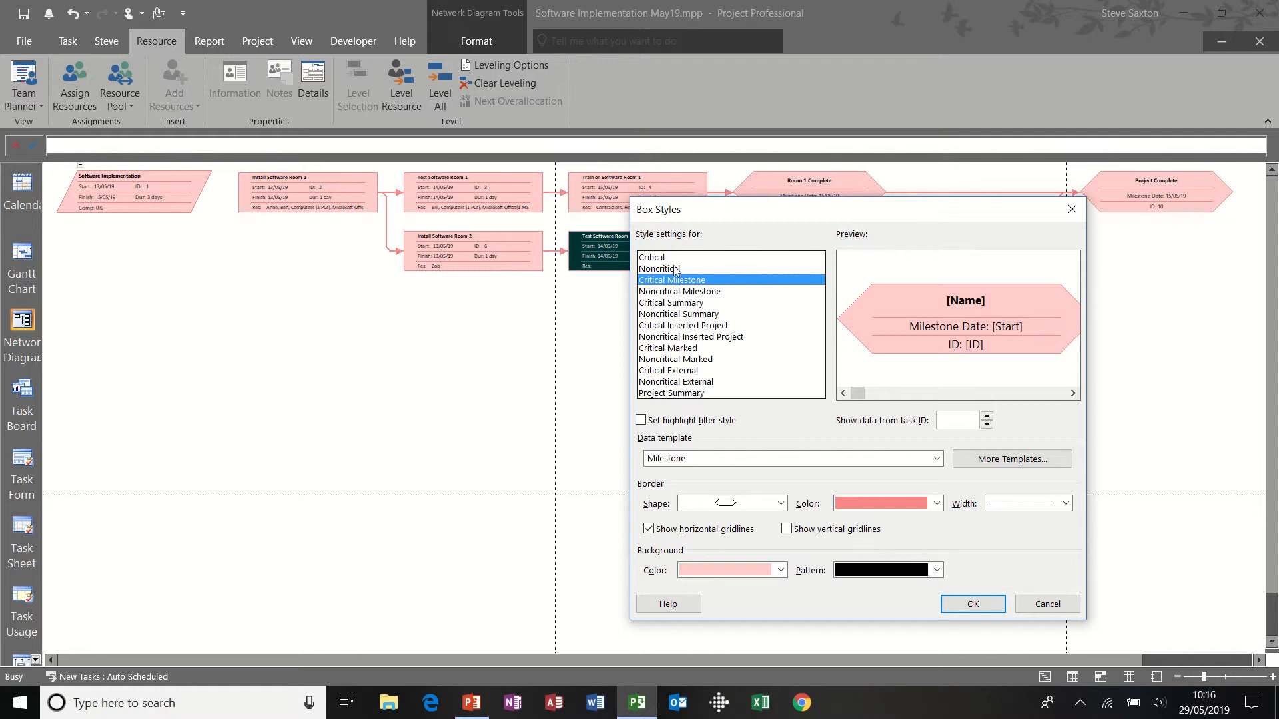
pyautogui.click(674, 259)
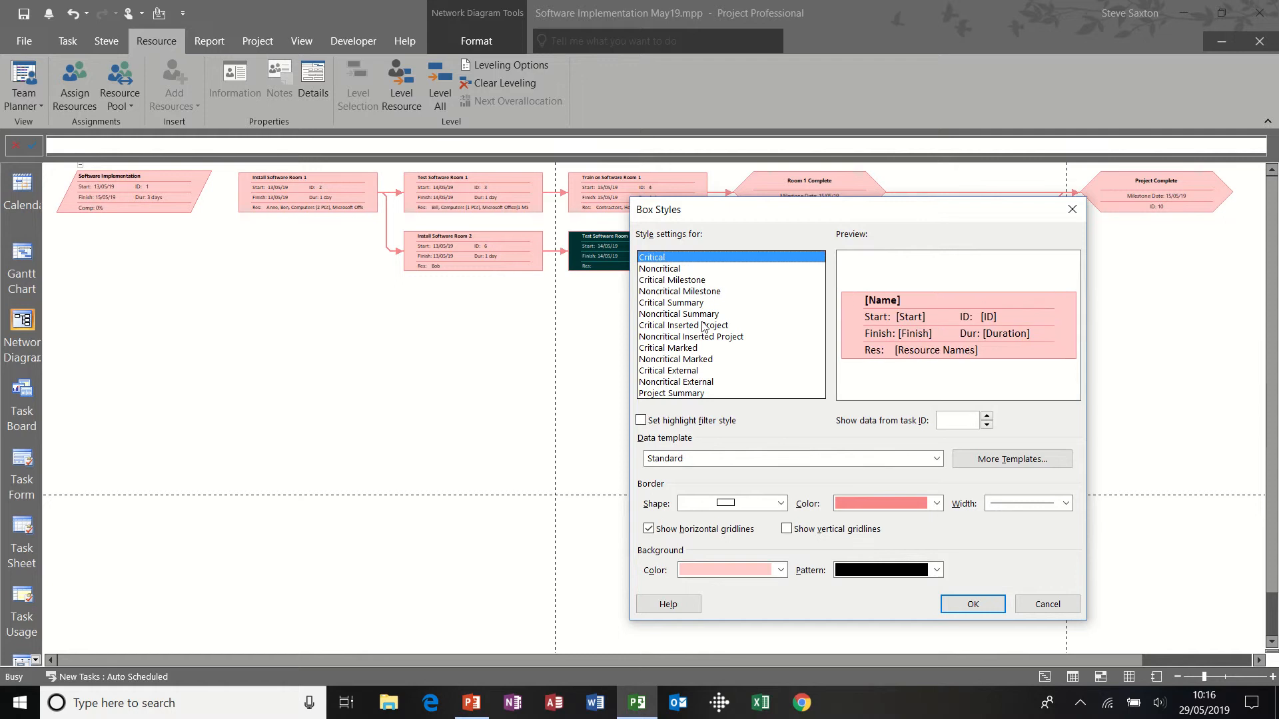
# Step: Try the Cost data template on the Critical box style and return it to Standard
pyautogui.click(759, 460)
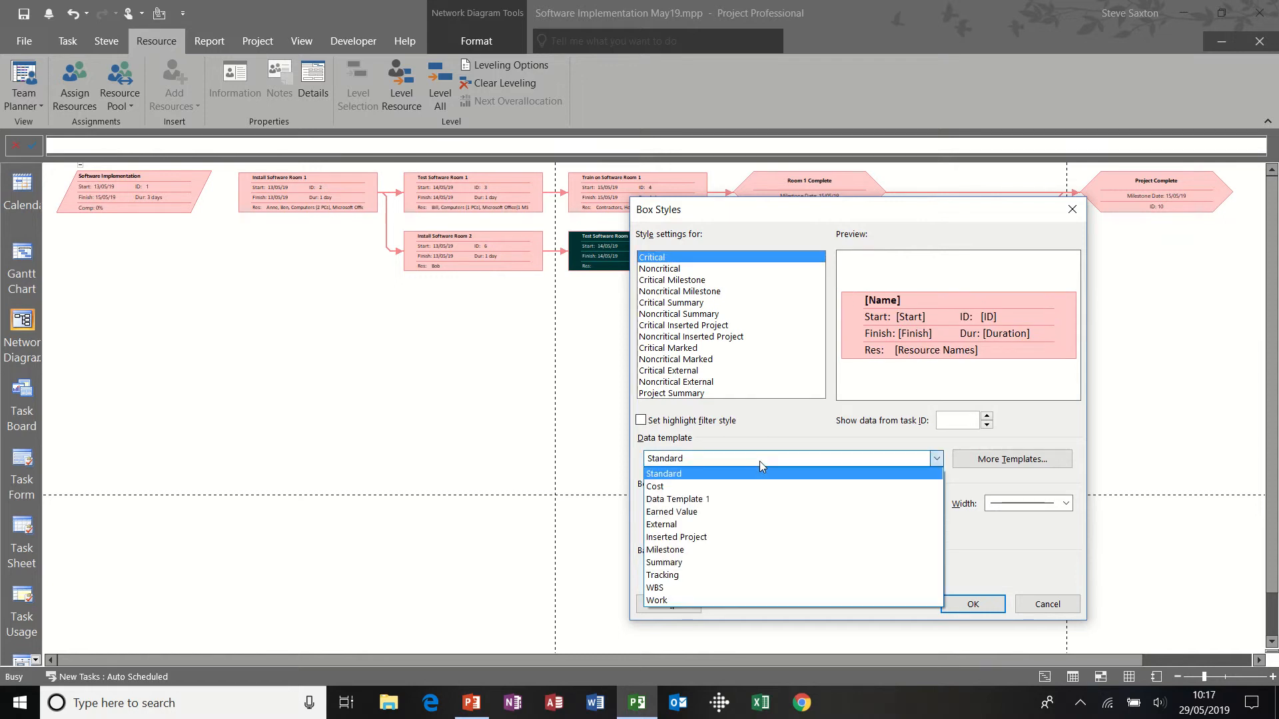
pyautogui.click(736, 486)
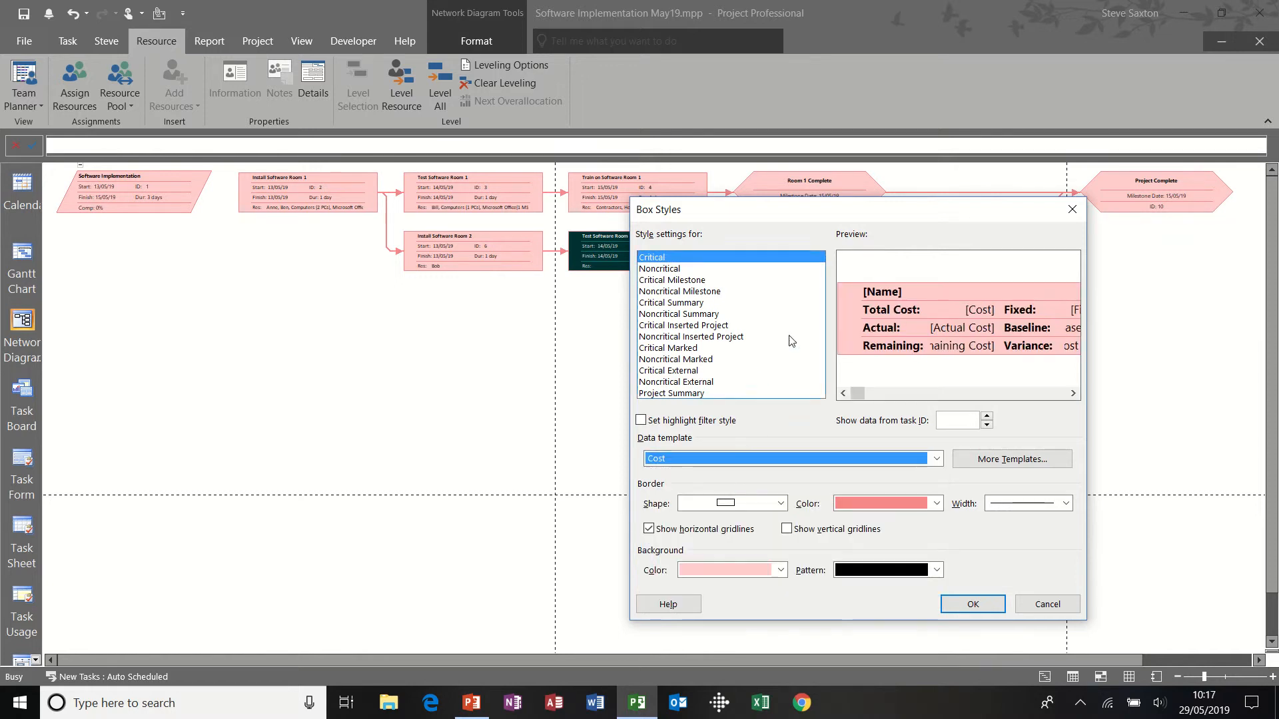
pyautogui.click(821, 461)
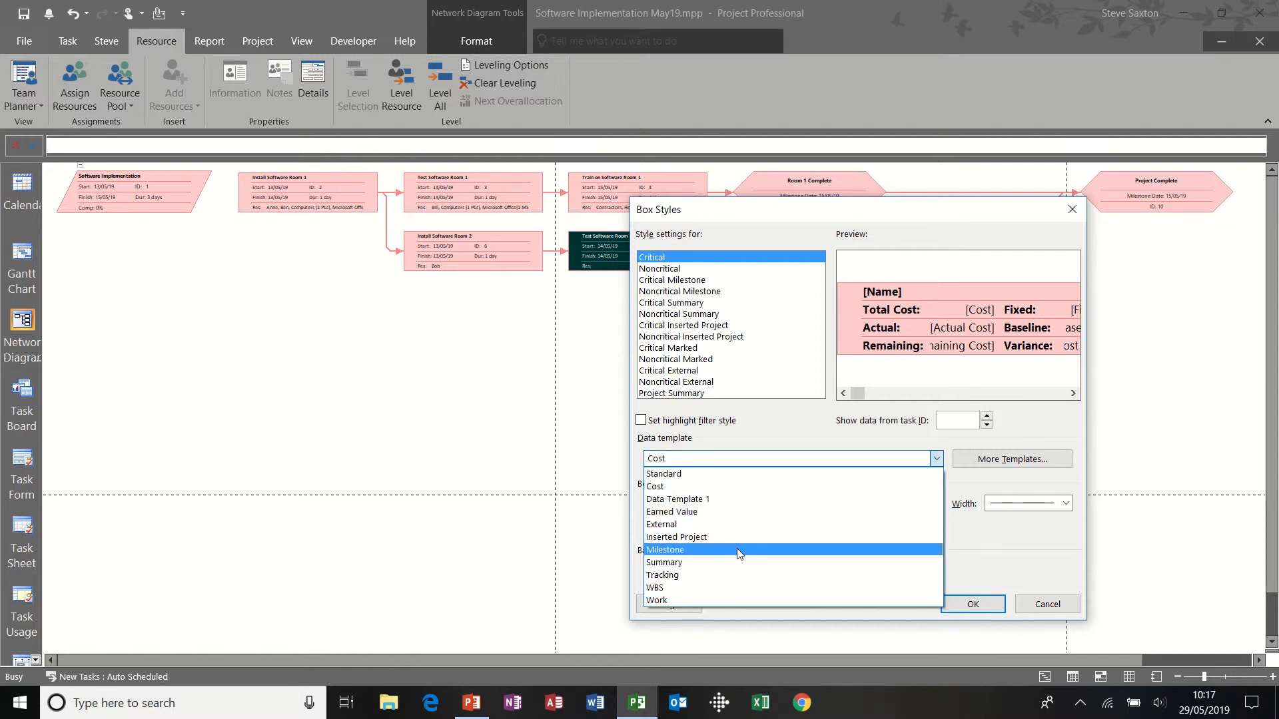
pyautogui.click(734, 474)
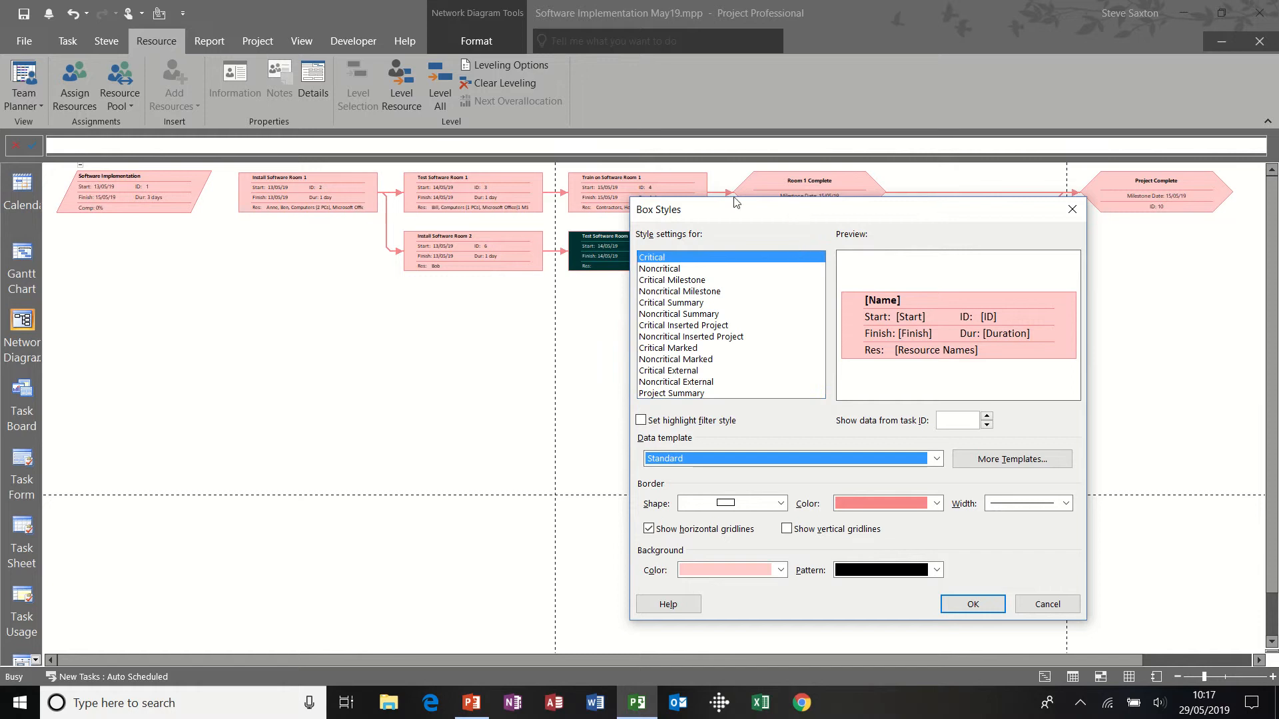
# Step: Create a new data template named with the author's first name and set its cell layout to two columns
pyautogui.moveTo(735, 202); pyautogui.dragTo(496, 138)
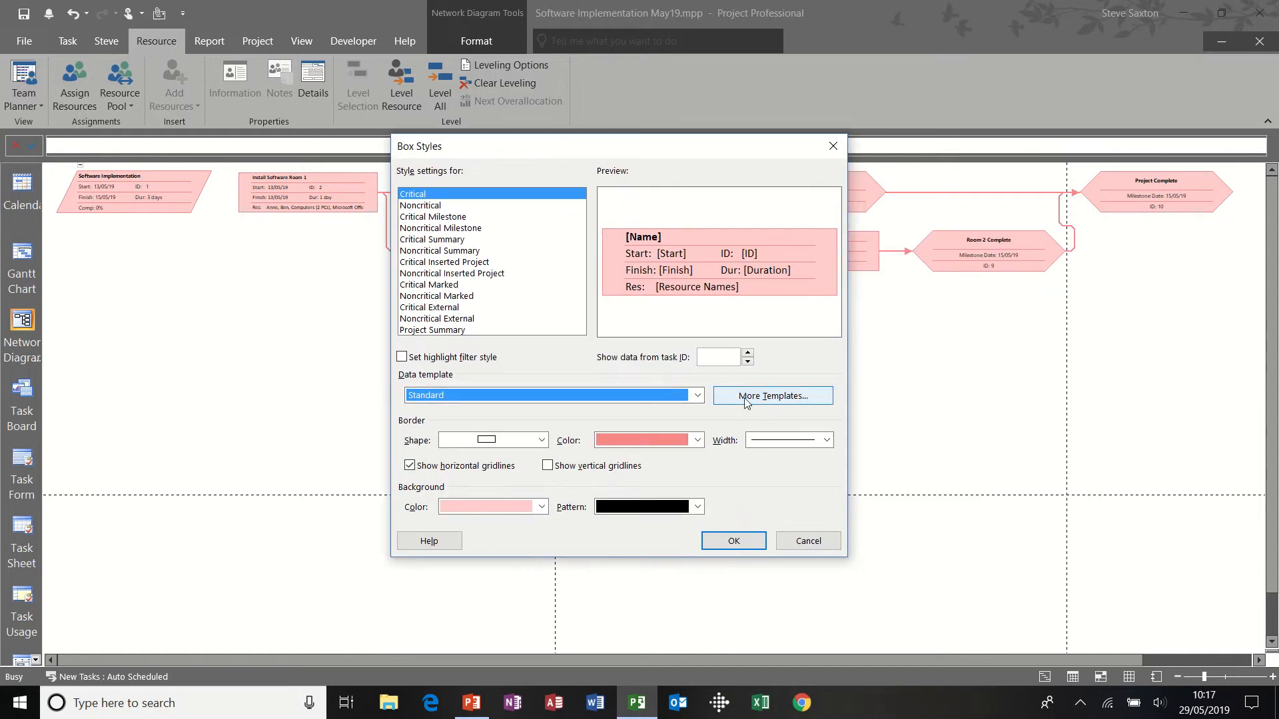
pyautogui.click(769, 397)
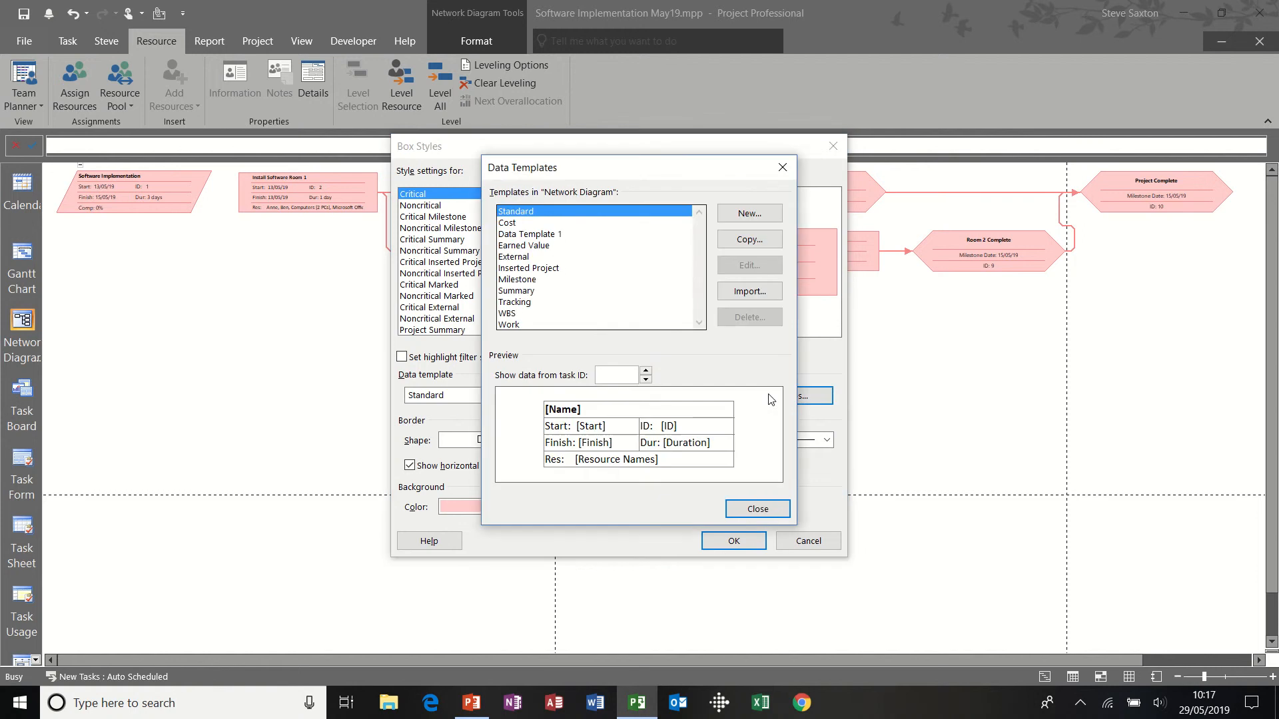
pyautogui.click(748, 212)
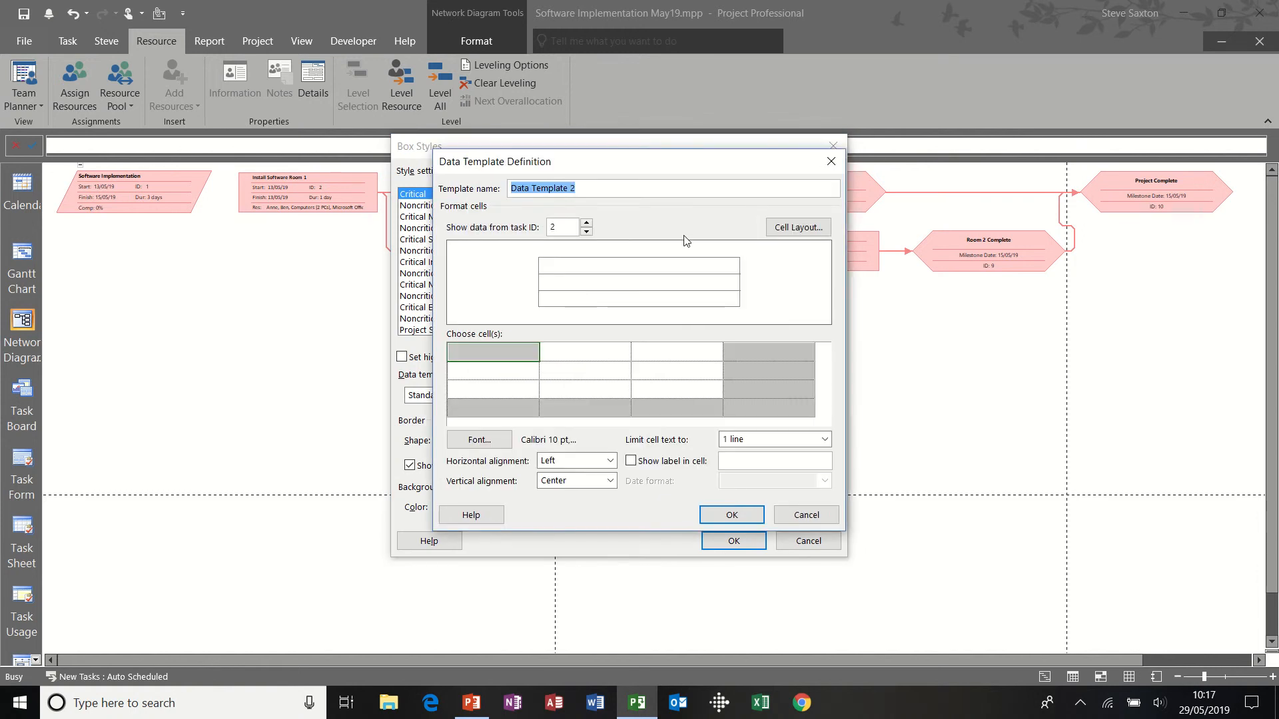
pyautogui.write('Steve')
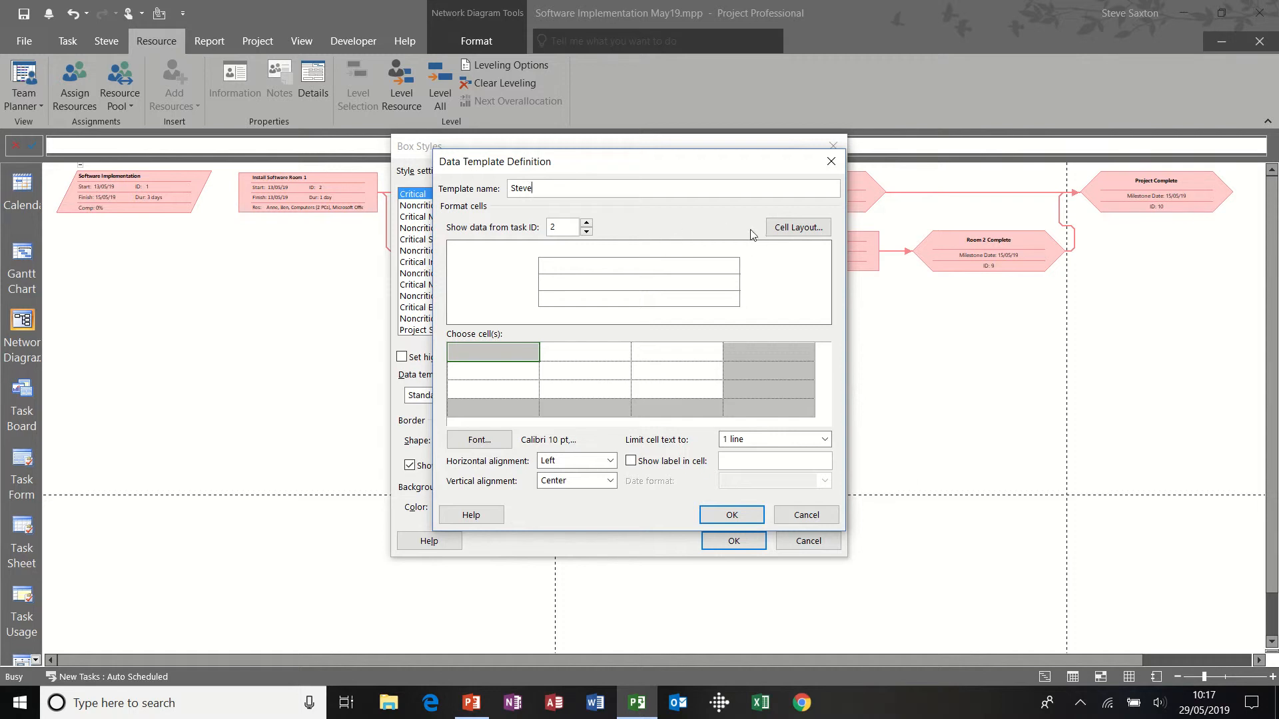
pyautogui.click(785, 229)
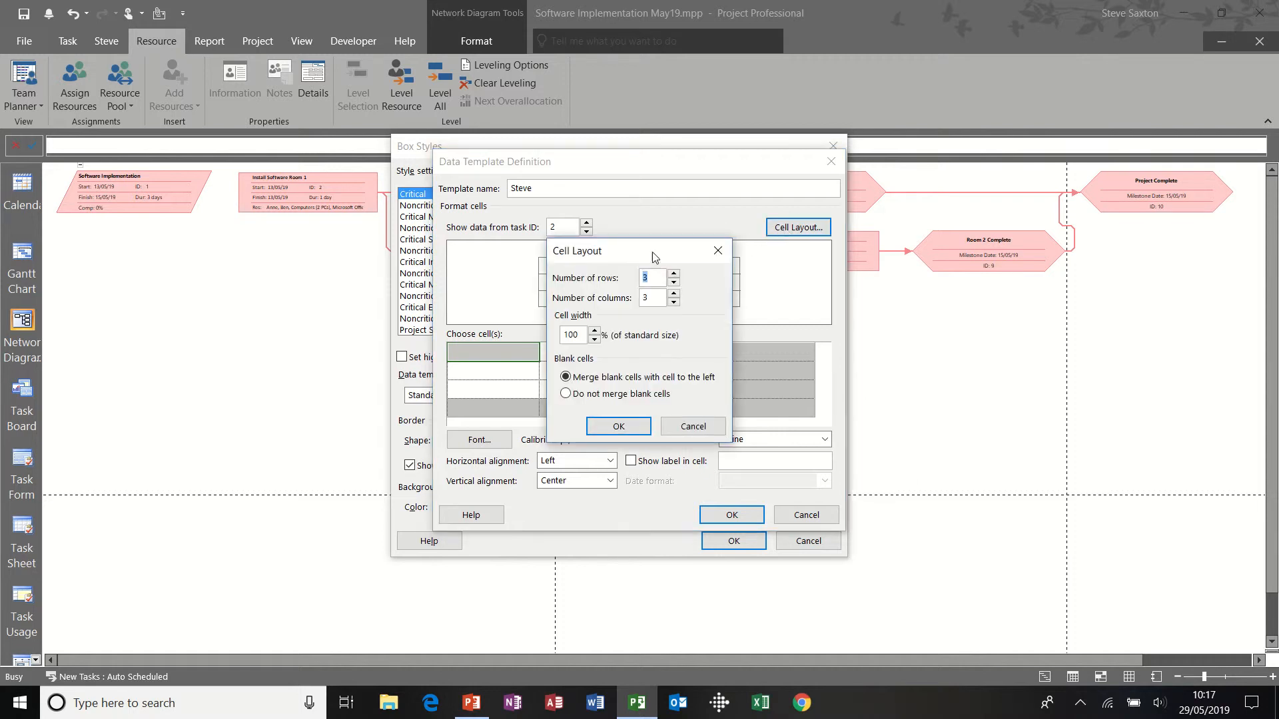
pyautogui.click(674, 303)
pyautogui.click(618, 427)
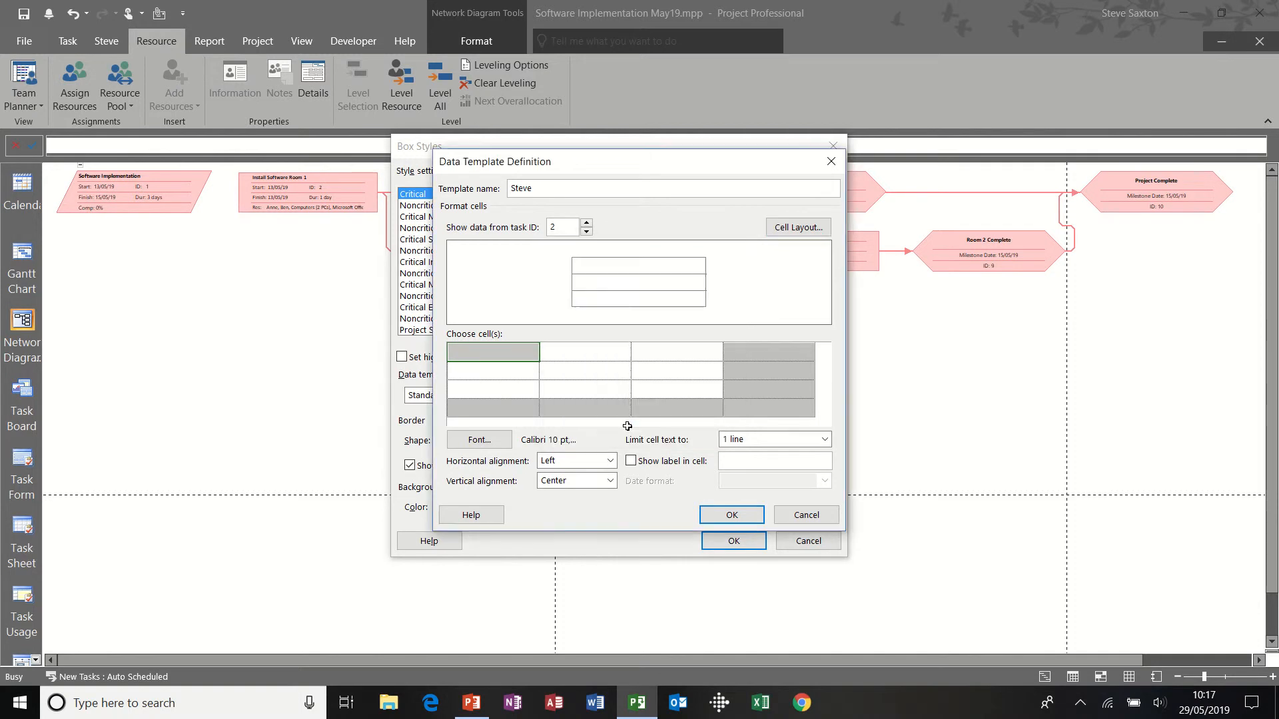
# Step: Fill the new template's first column with the Name, % Complete and Actual Cost fields, and save the template
pyautogui.click(504, 354)
pyautogui.write('Name')
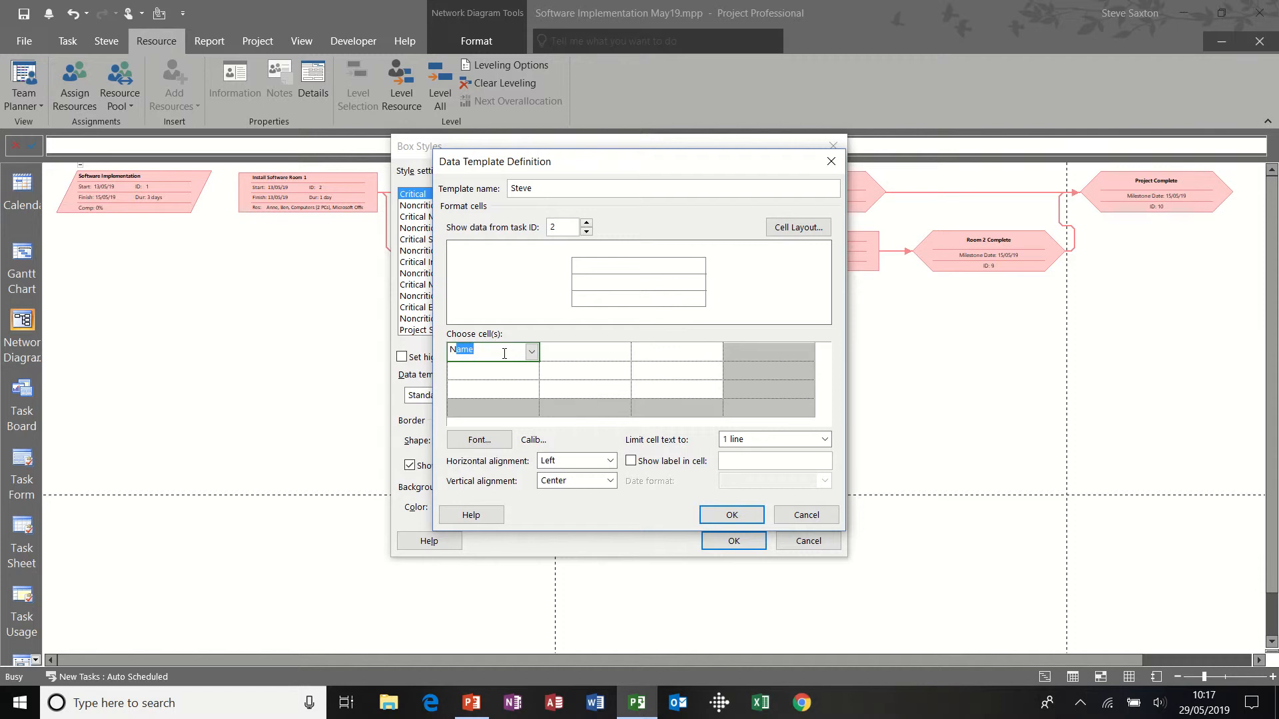
pyautogui.click(496, 371)
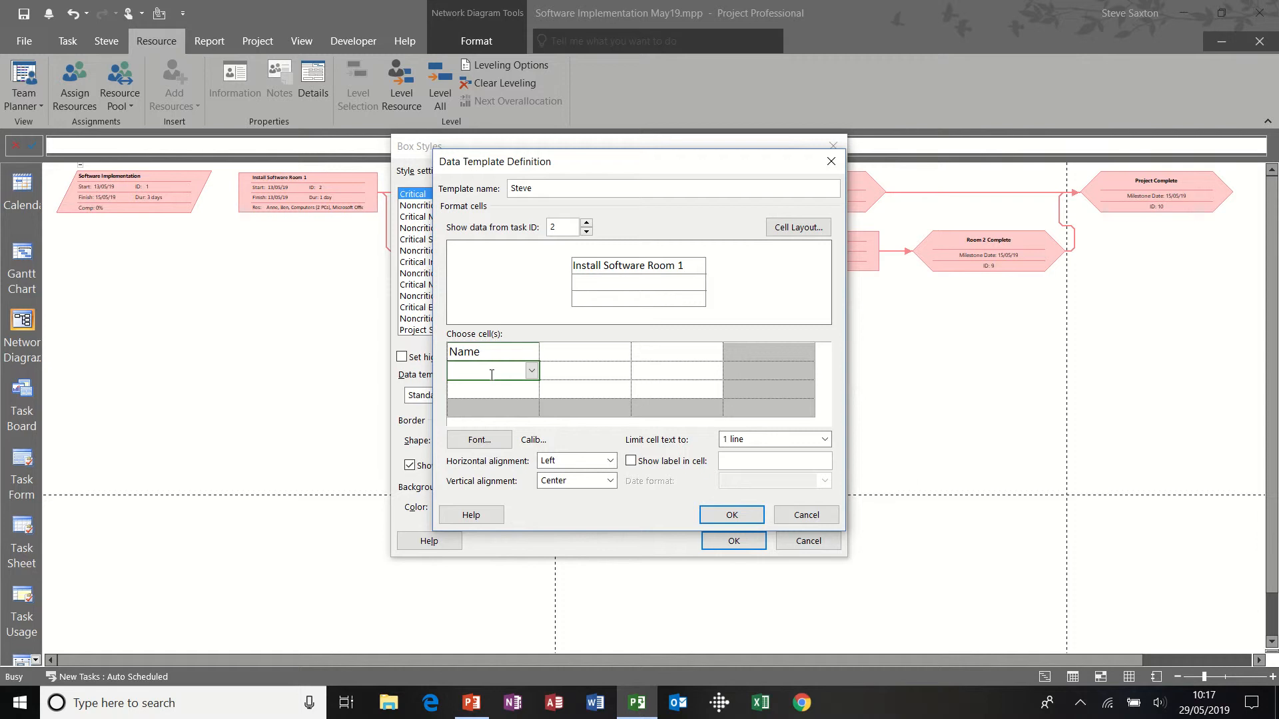
pyautogui.write('%')
pyautogui.click(492, 393)
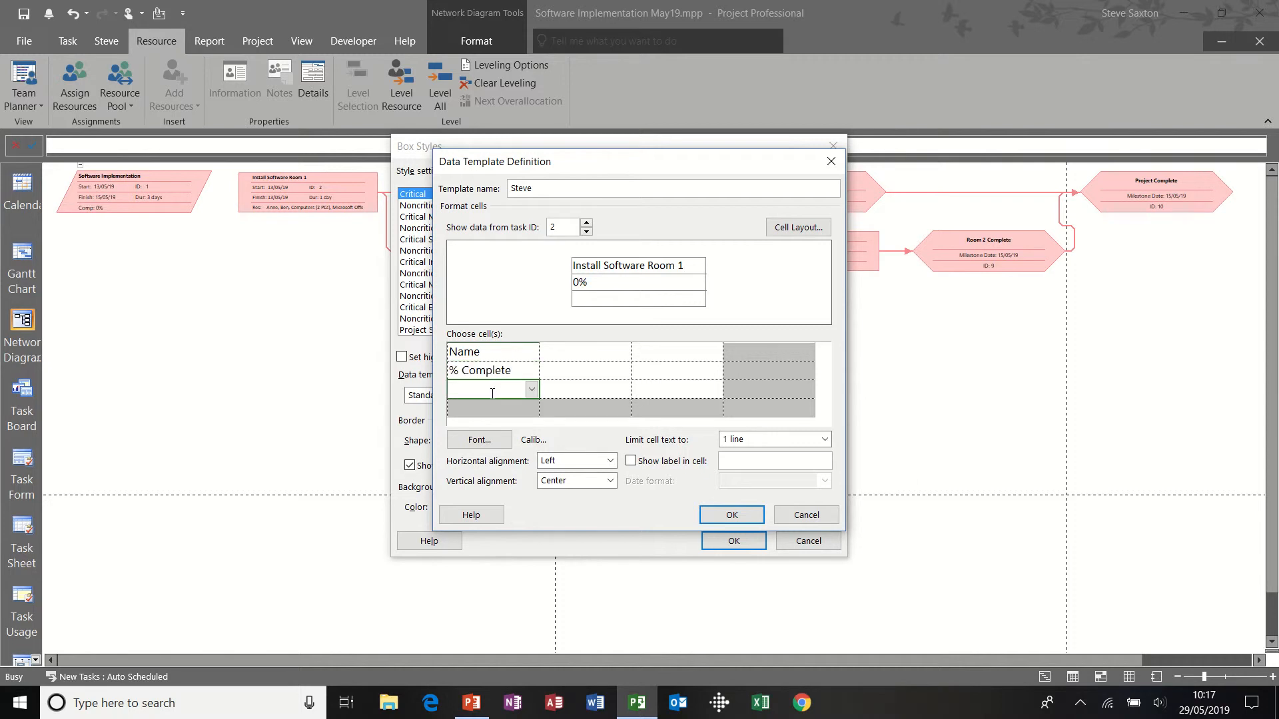
pyautogui.write('Actual Cost')
pyautogui.click(583, 370)
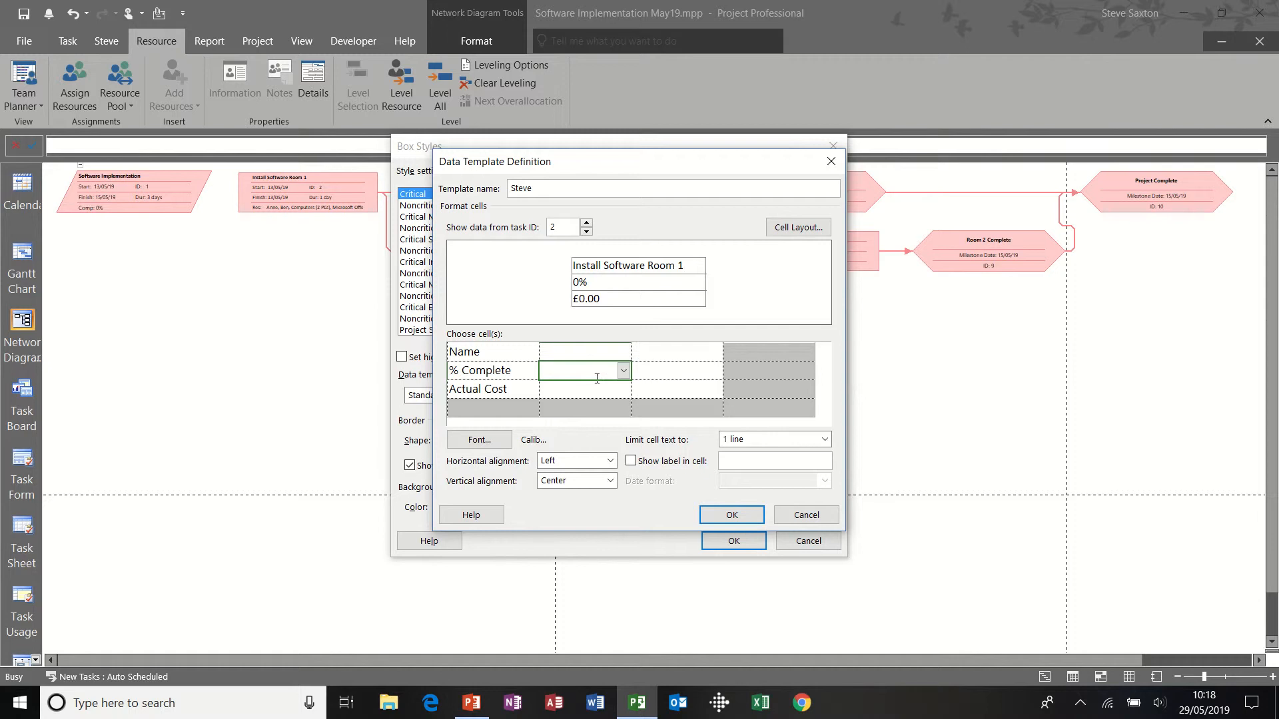
pyautogui.click(729, 516)
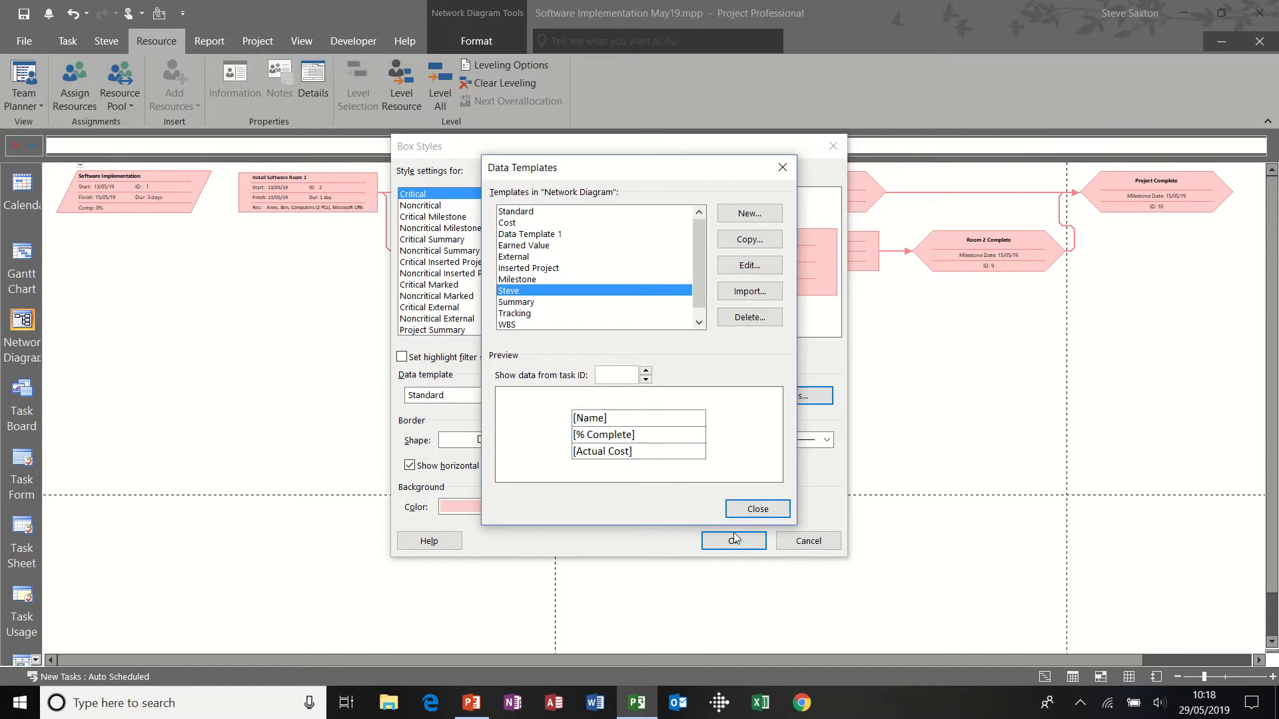
pyautogui.click(754, 512)
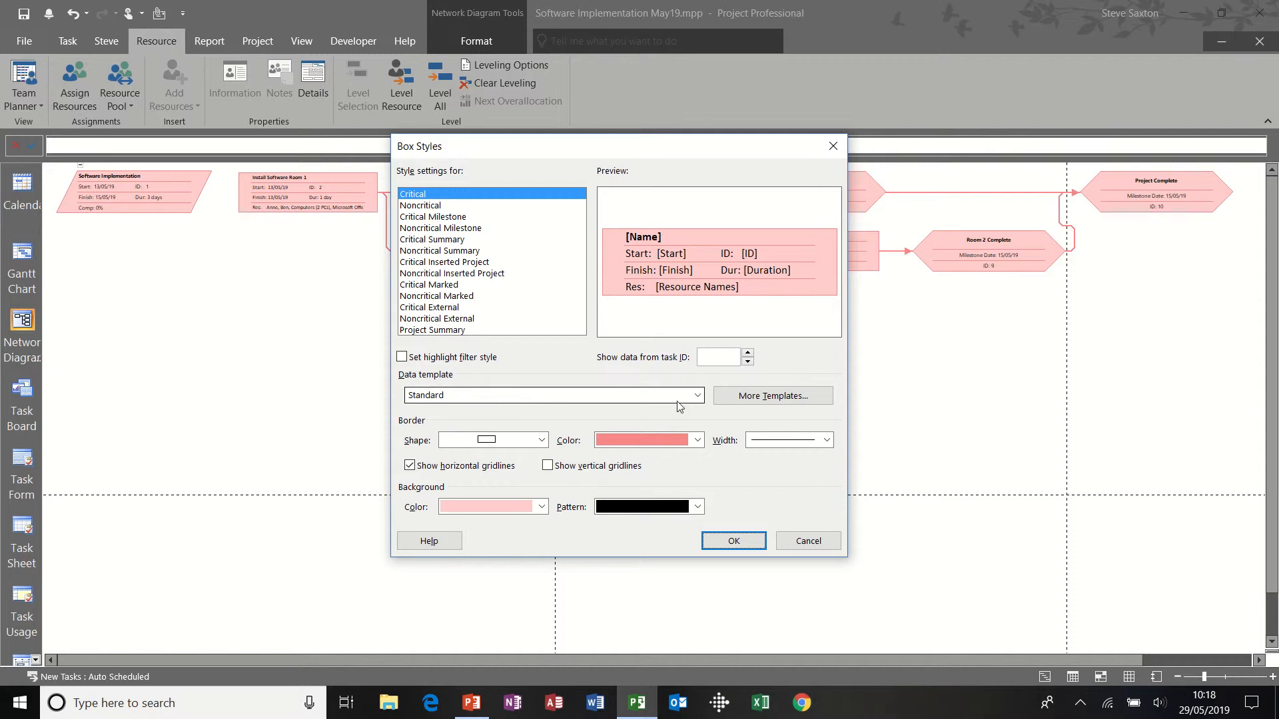
# Step: Apply the newly created data template to the Critical box style in the network diagram
pyautogui.click(698, 396)
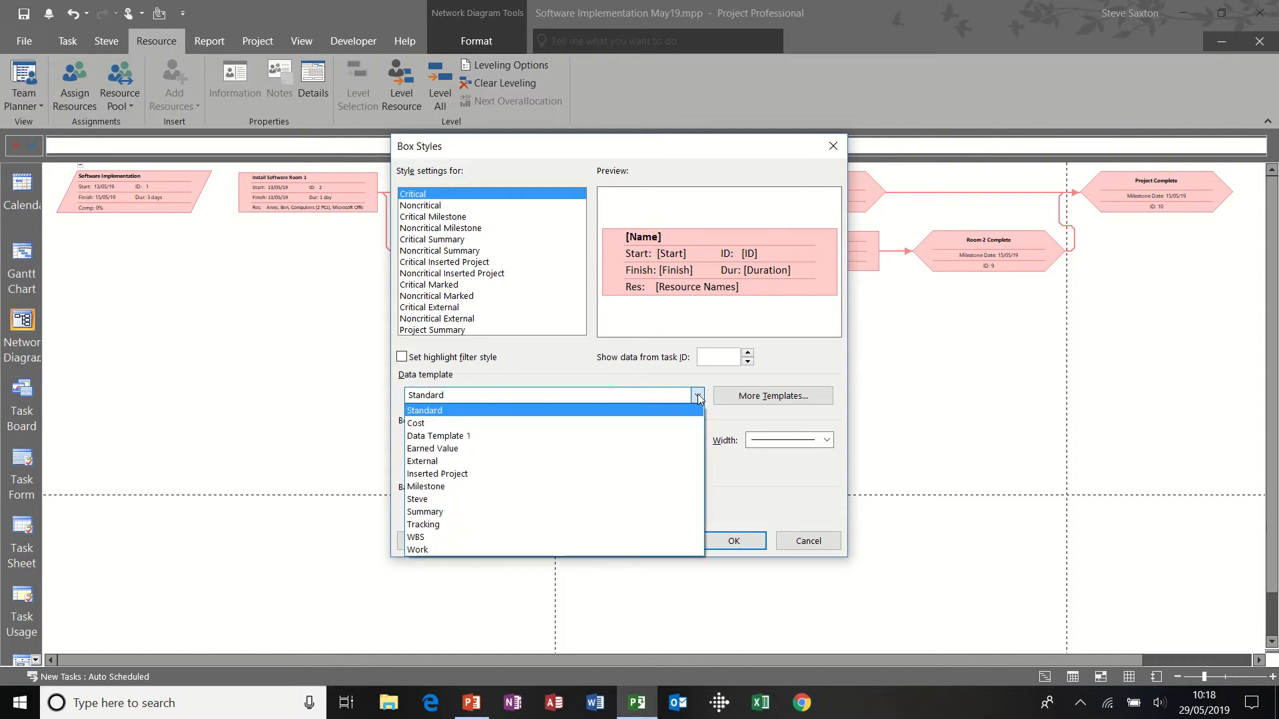
pyautogui.click(576, 498)
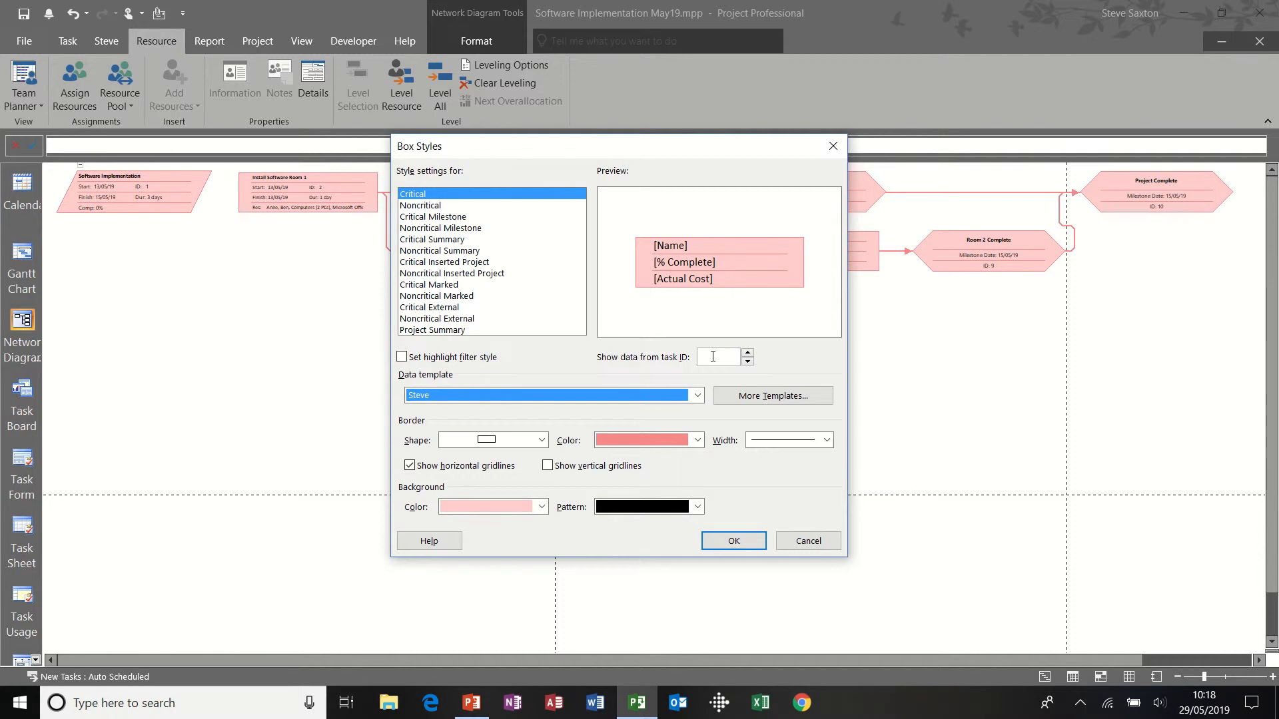
pyautogui.click(728, 543)
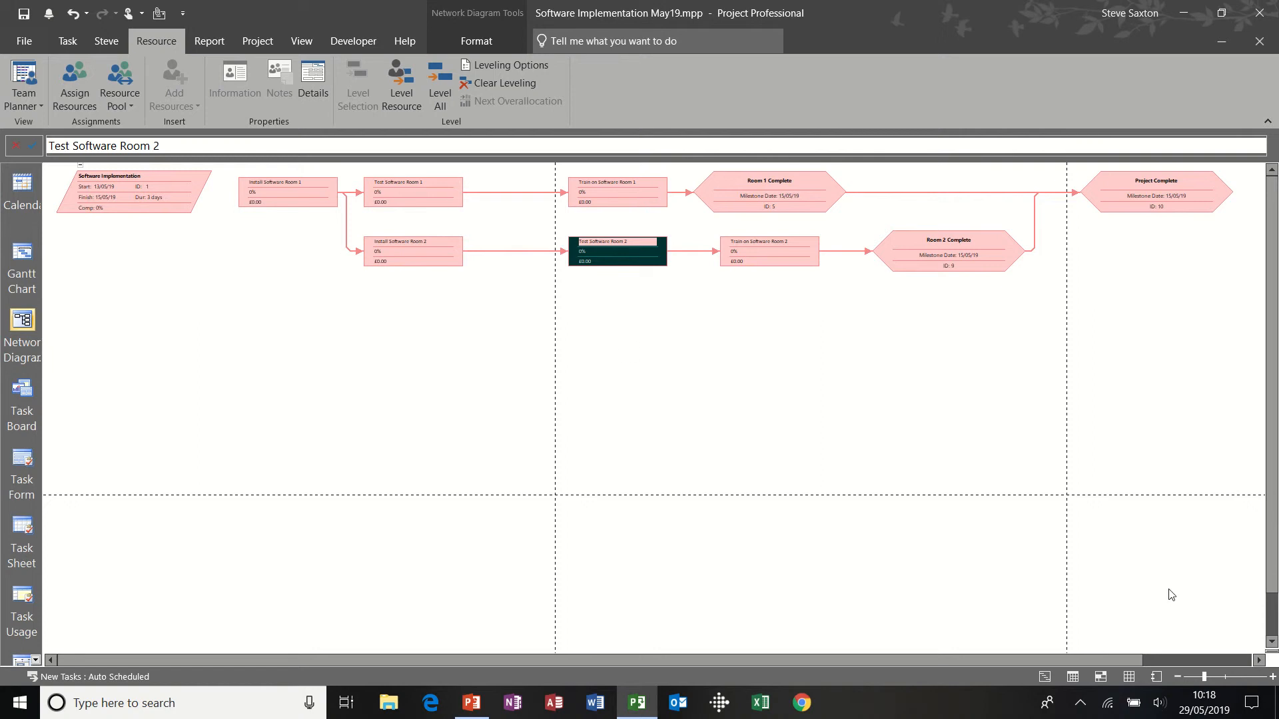
# Step: Examine the restyled critical task boxes up close, check the Gantt Chart, and return to the network diagram
pyautogui.click(1272, 677)
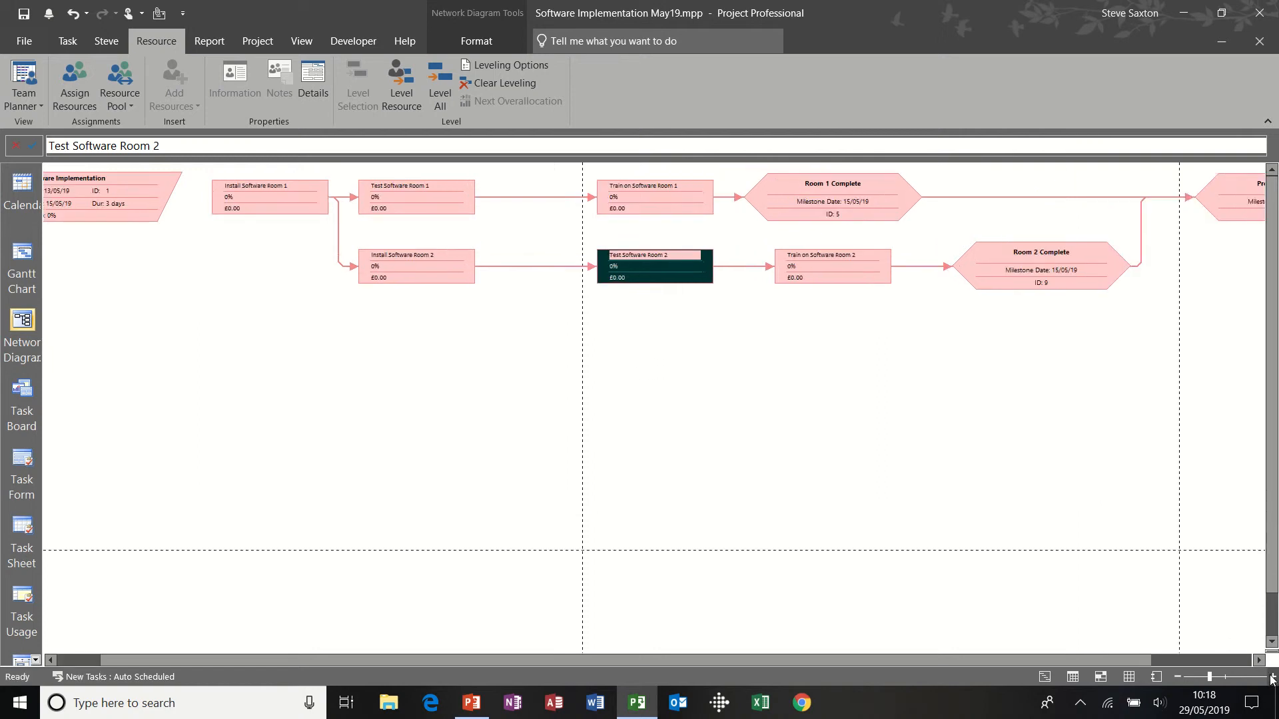
pyautogui.click(1271, 677)
pyautogui.click(1272, 677)
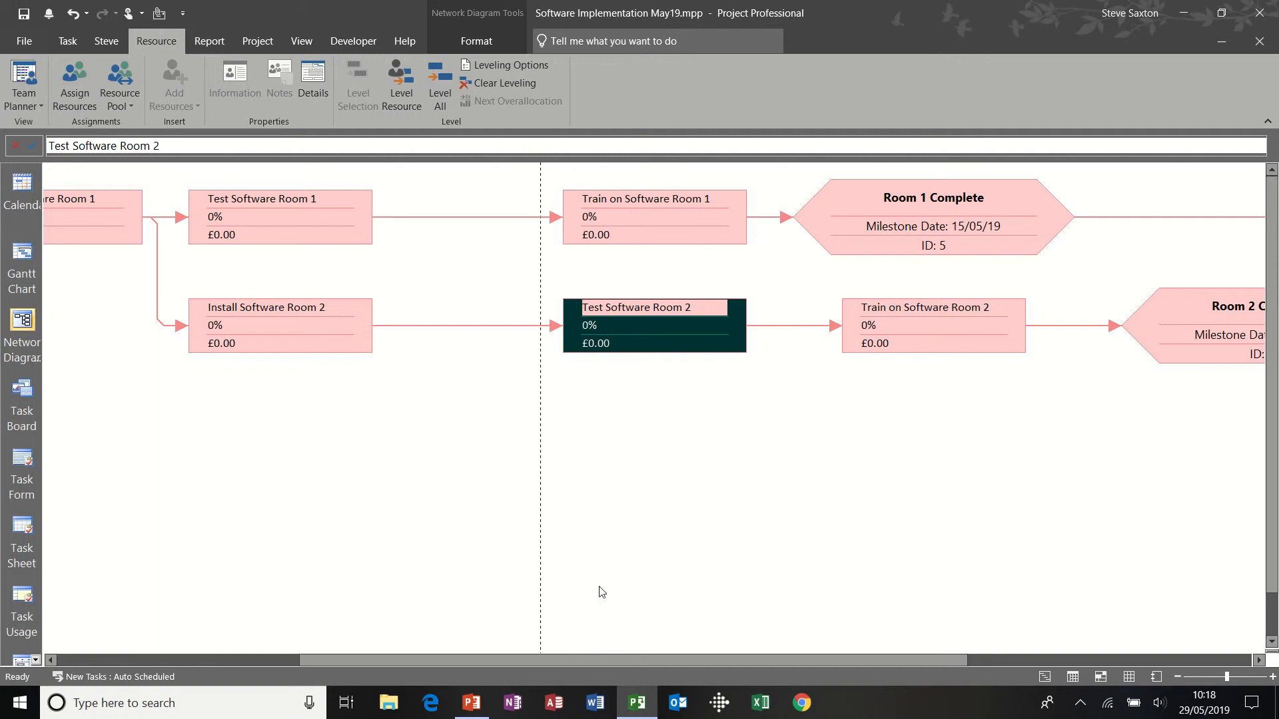
pyautogui.moveTo(537, 660); pyautogui.dragTo(472, 660)
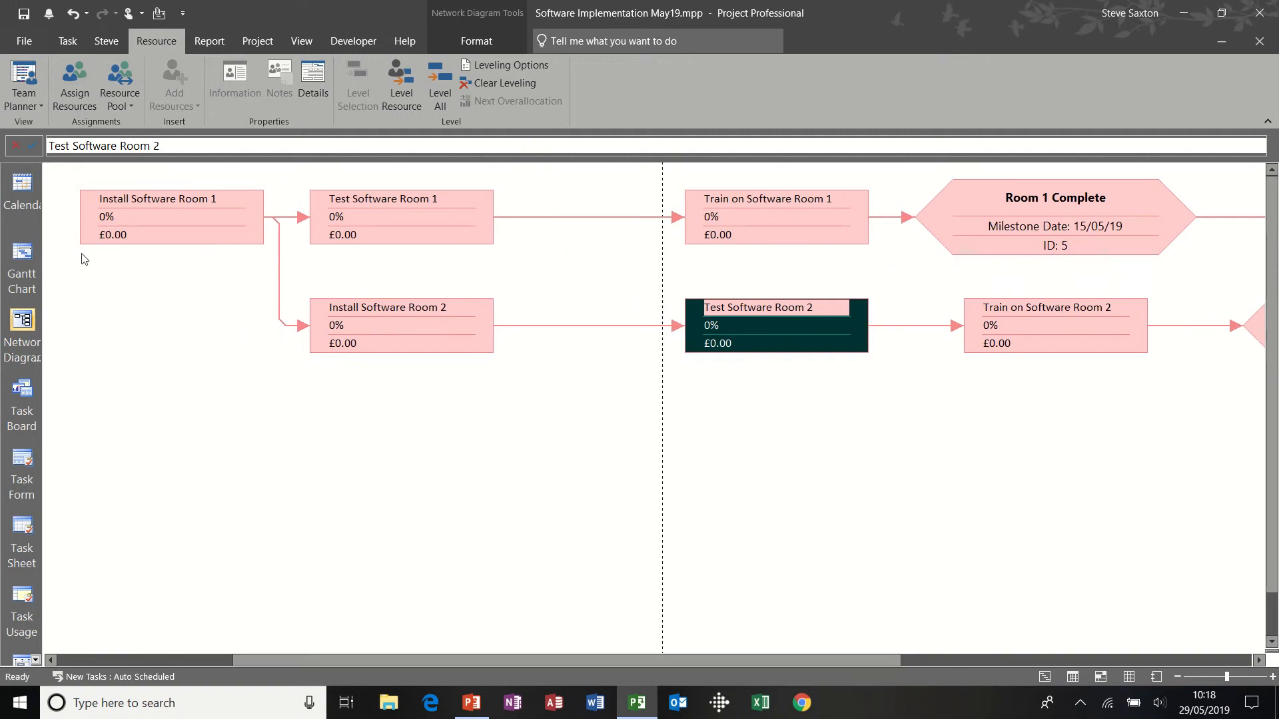
pyautogui.click(22, 269)
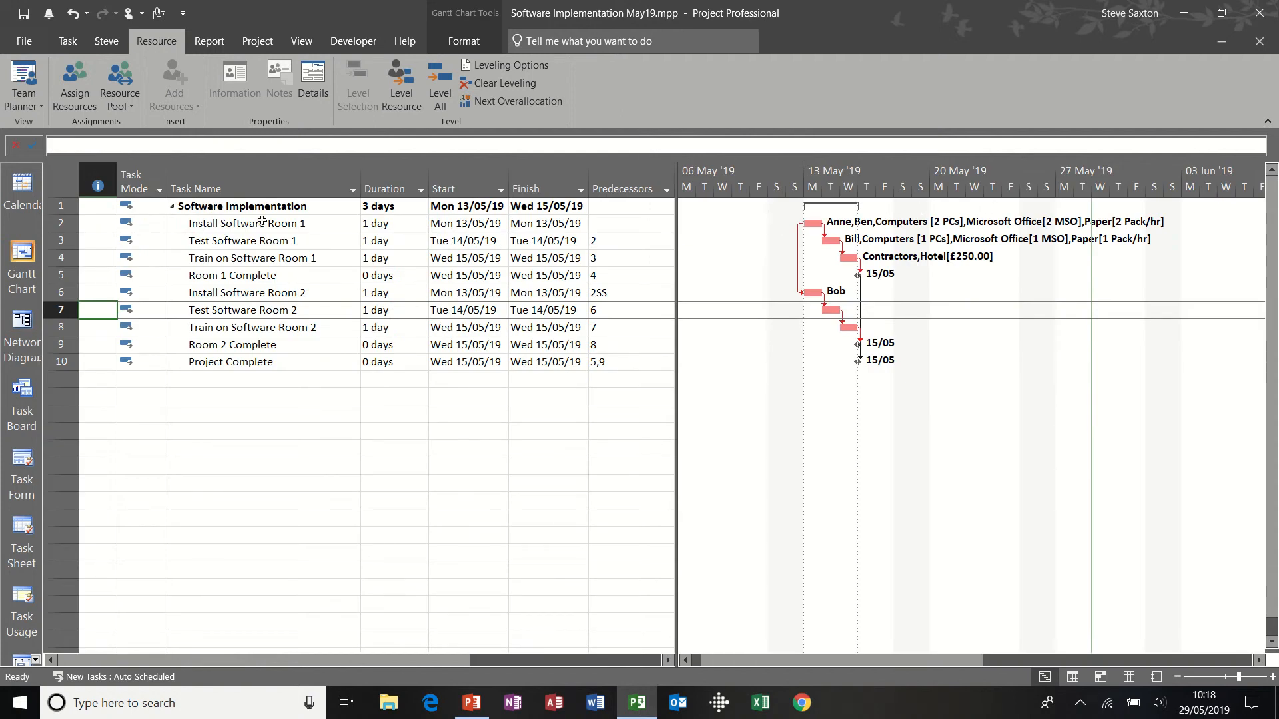
pyautogui.click(22, 337)
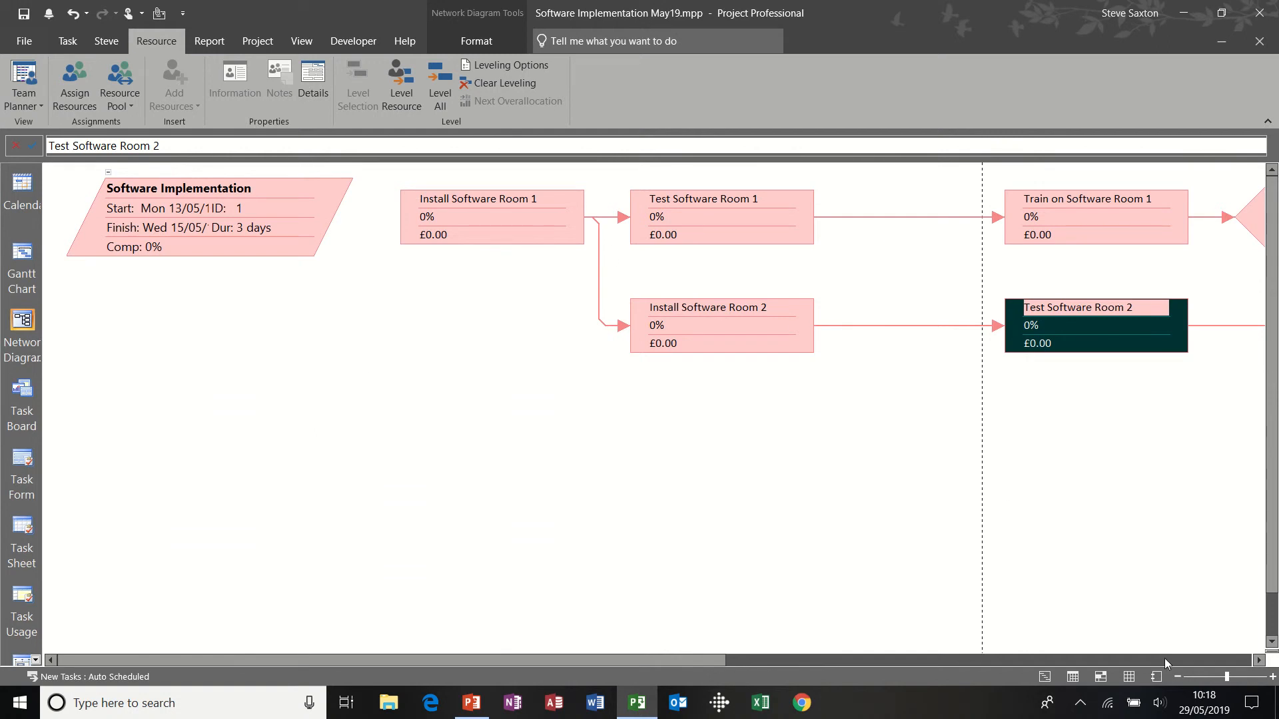
# Step: Switch to the Task Usage view and widen the Task Name column to fit its full task names
pyautogui.click(1175, 677)
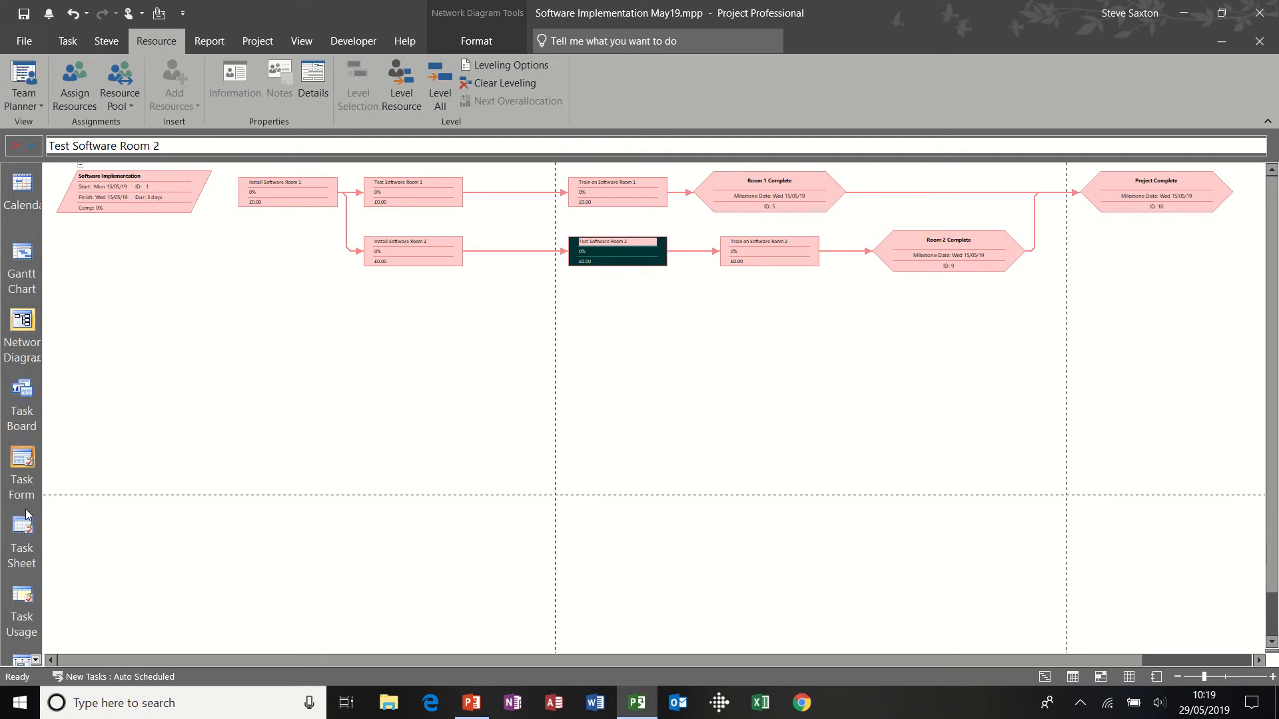
pyautogui.click(23, 597)
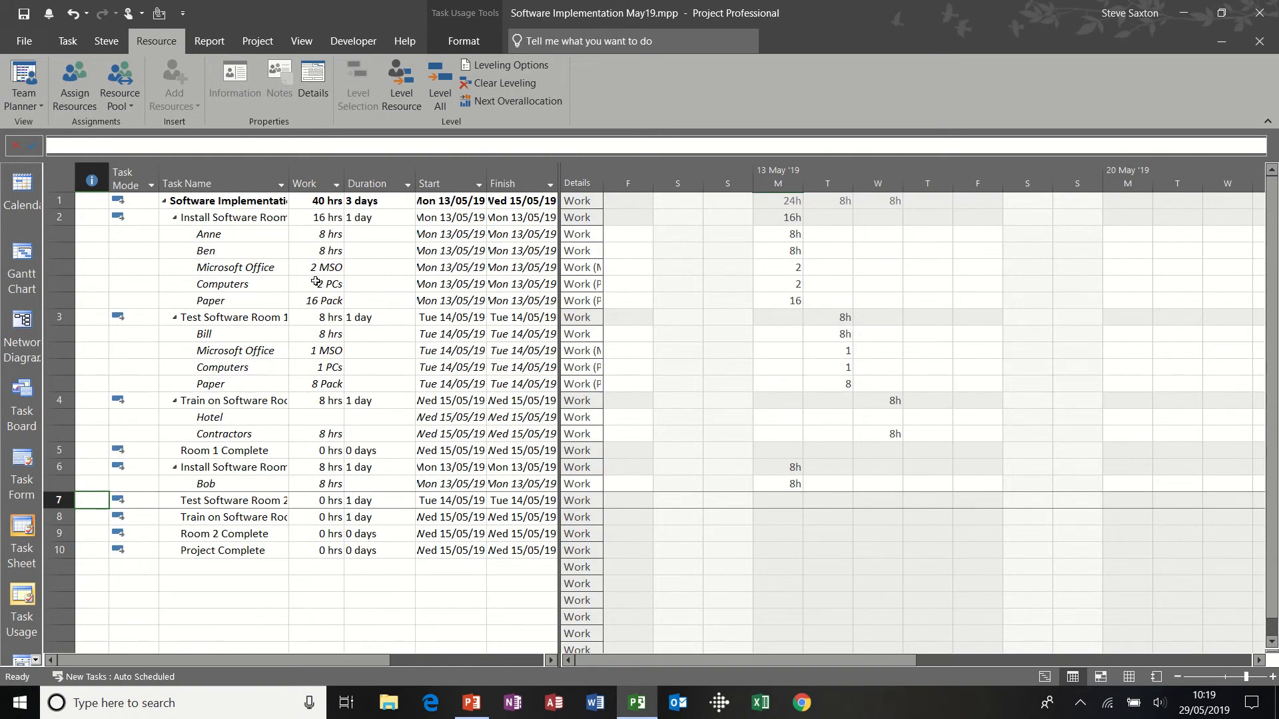
pyautogui.click(225, 218)
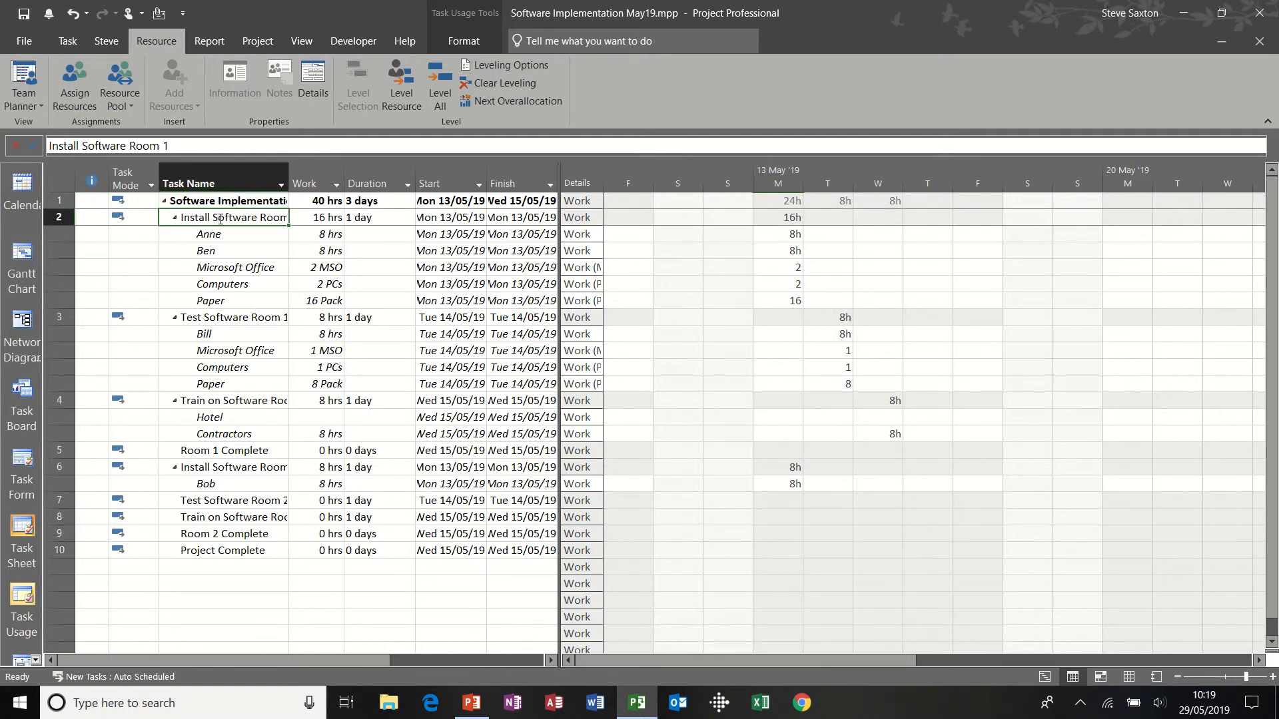
pyautogui.doubleClick(287, 189)
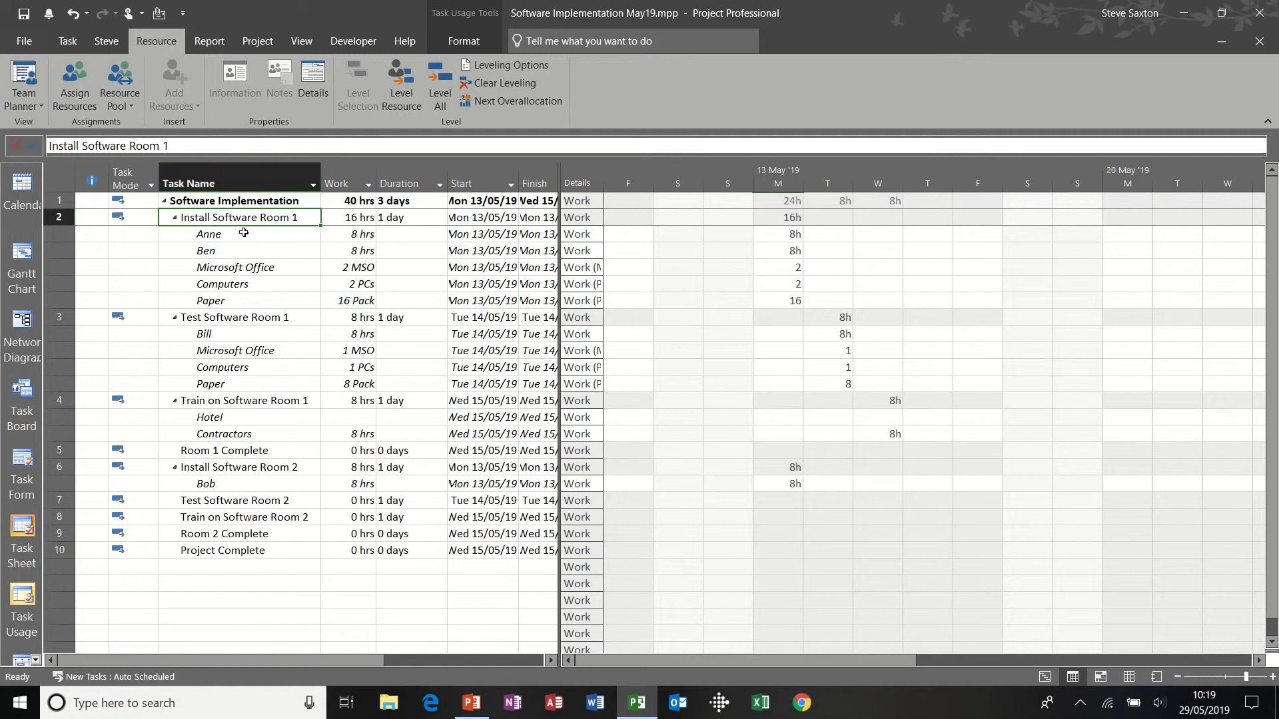
# Step: Examine the resources assigned to Install Software Room 1 and Test Software Room 1 and their daily work values
pyautogui.moveTo(244, 233); pyautogui.dragTo(242, 300)
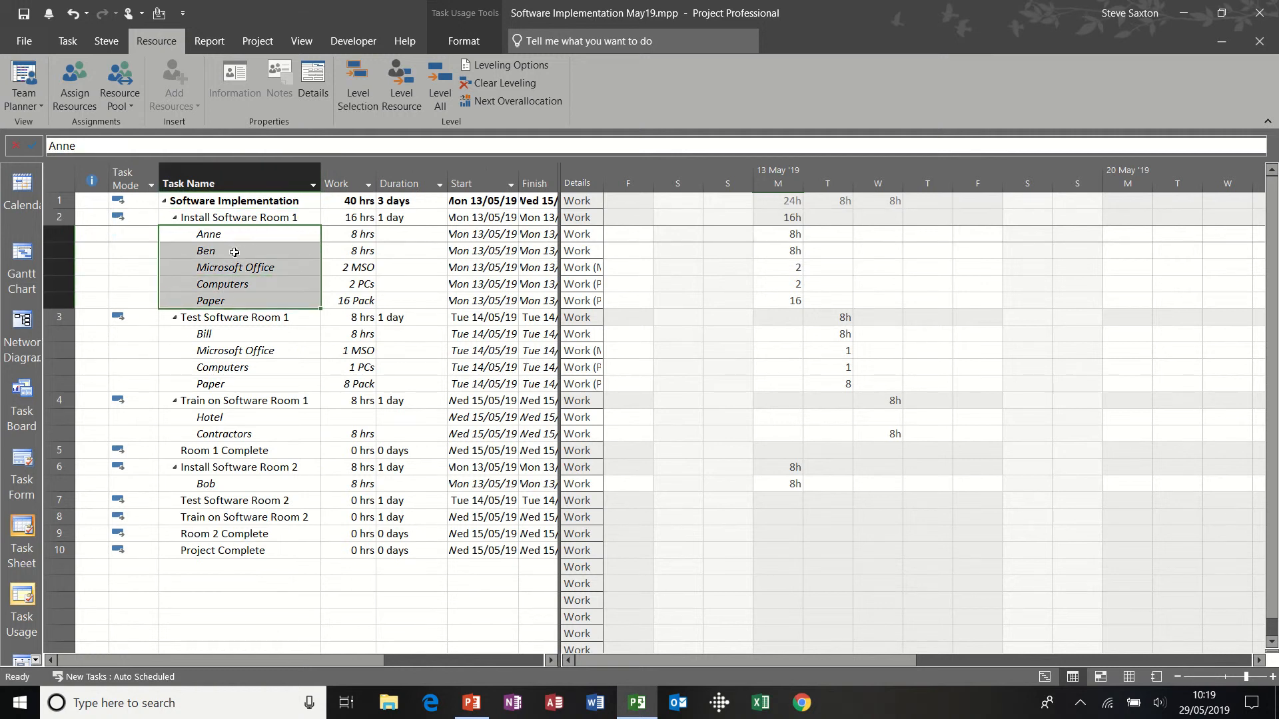
pyautogui.moveTo(245, 330); pyautogui.dragTo(243, 387)
pyautogui.click(253, 285)
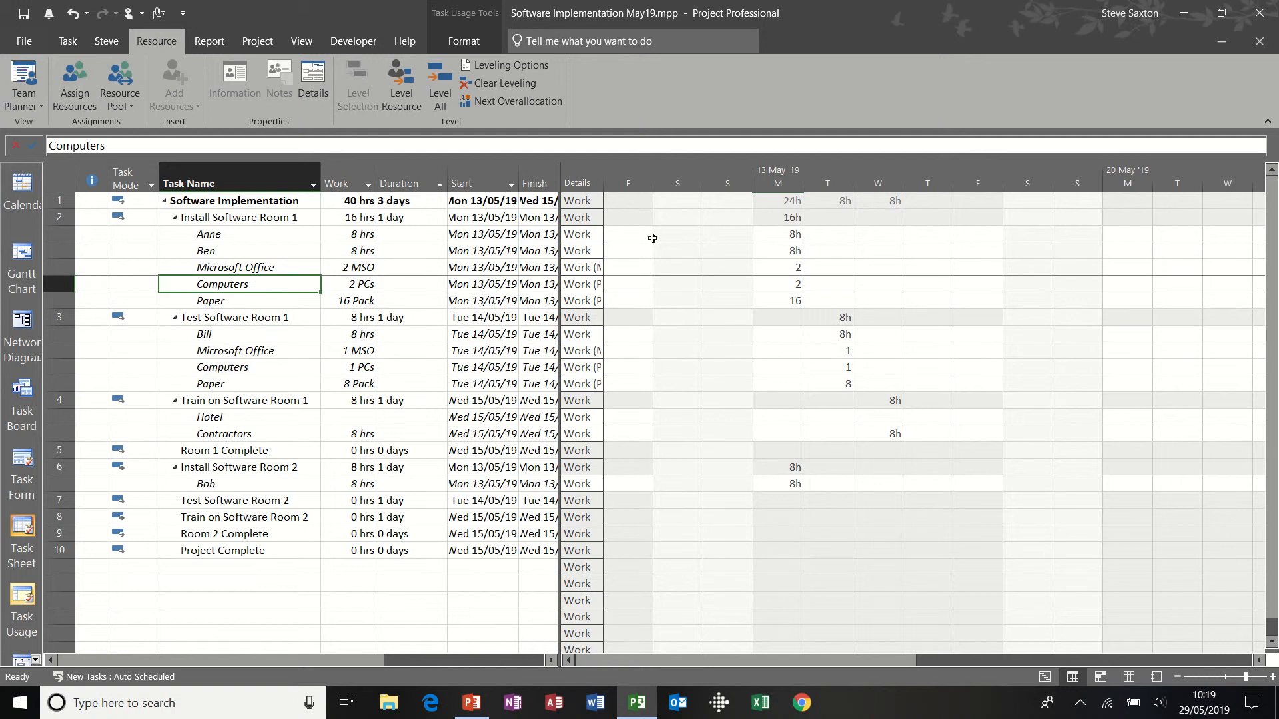
pyautogui.click(782, 234)
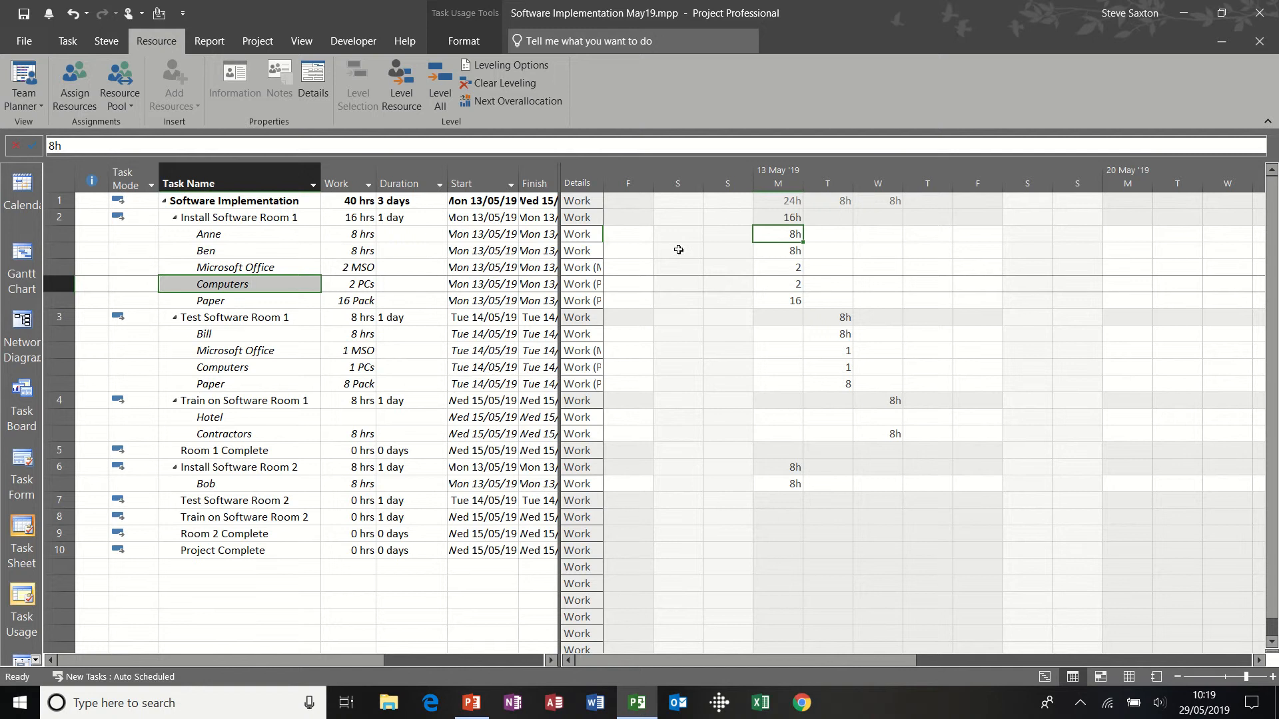
pyautogui.click(772, 264)
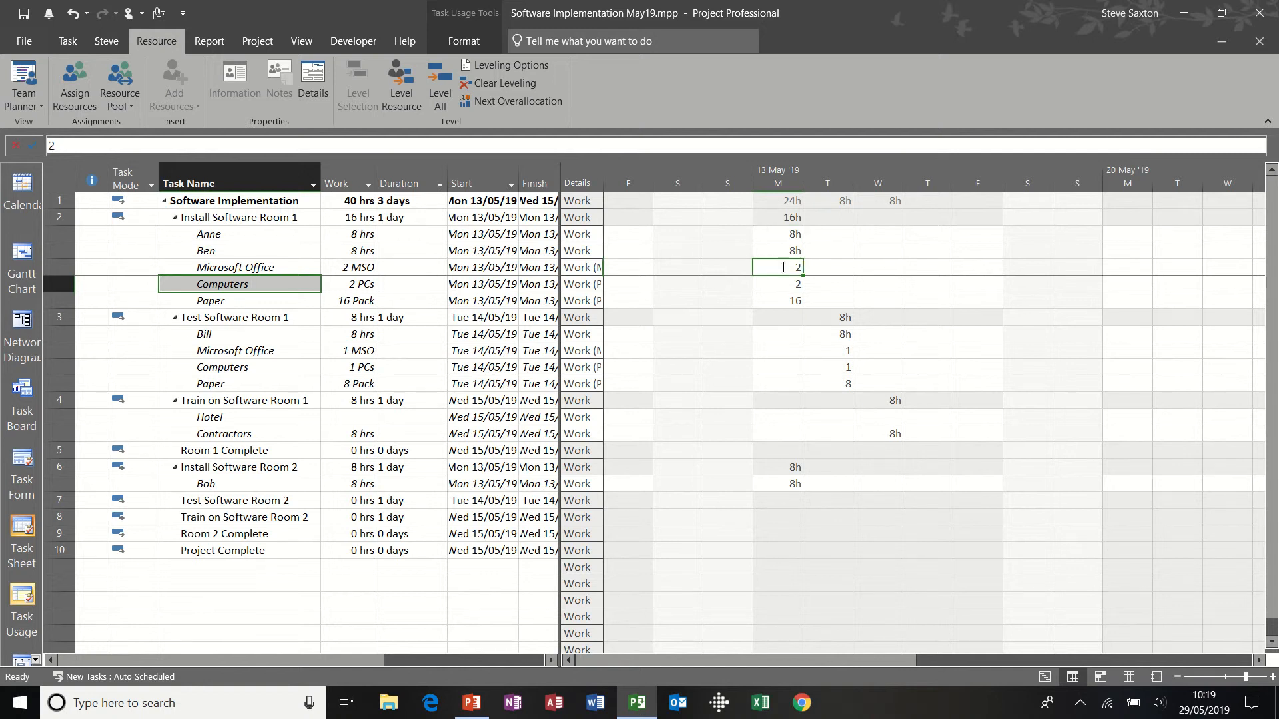
# Step: Show the Actual Work and Cumulative Work details in the timephased grid
pyautogui.rightClick(823, 265)
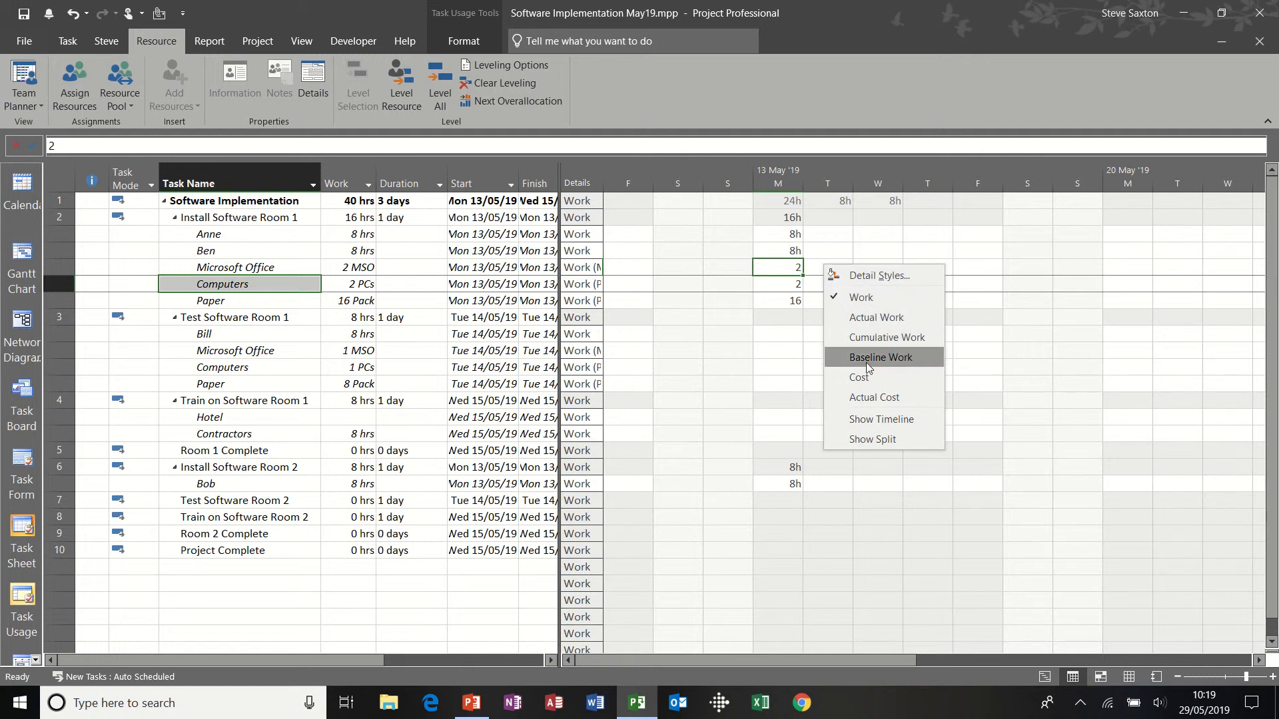
pyautogui.click(871, 322)
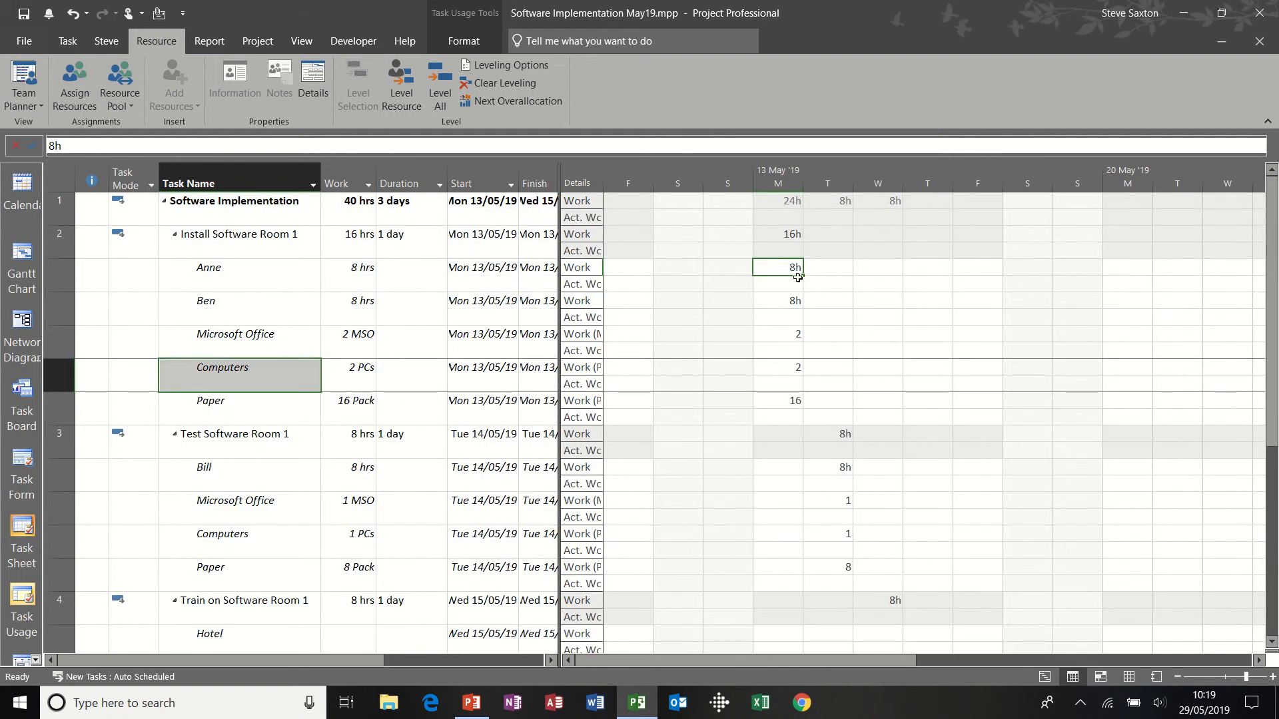
pyautogui.rightClick(819, 291)
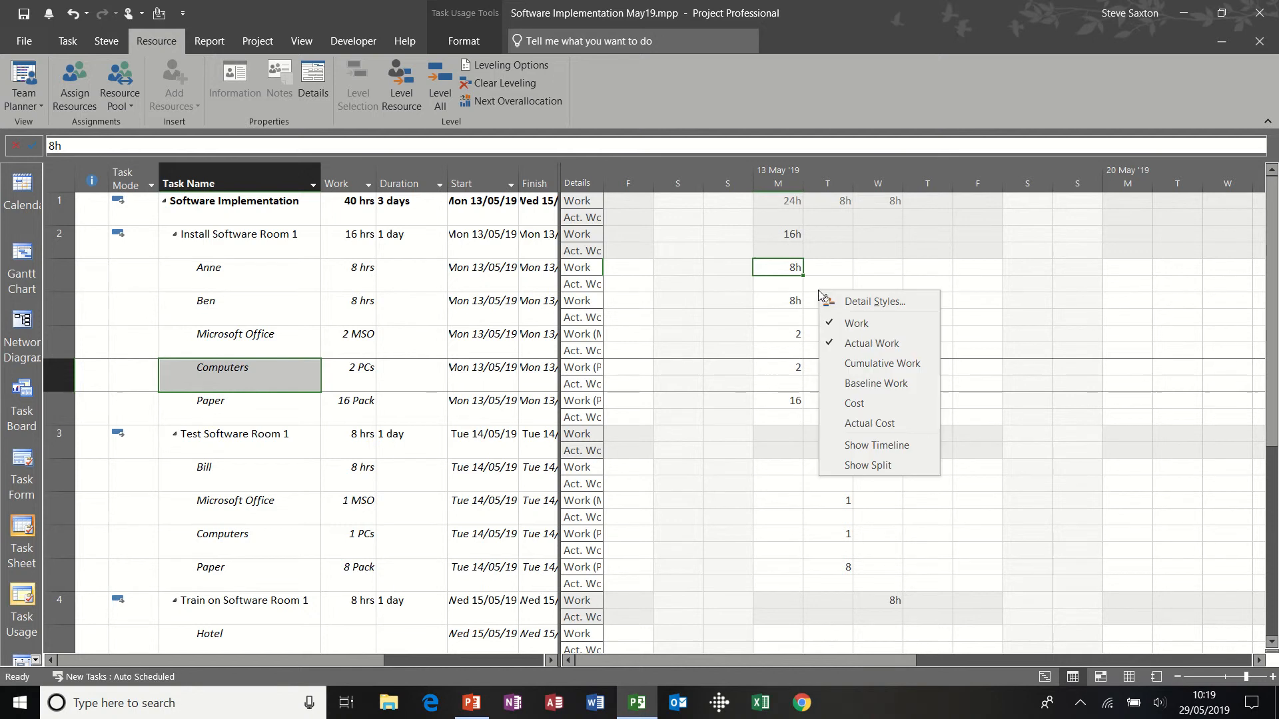
pyautogui.click(841, 365)
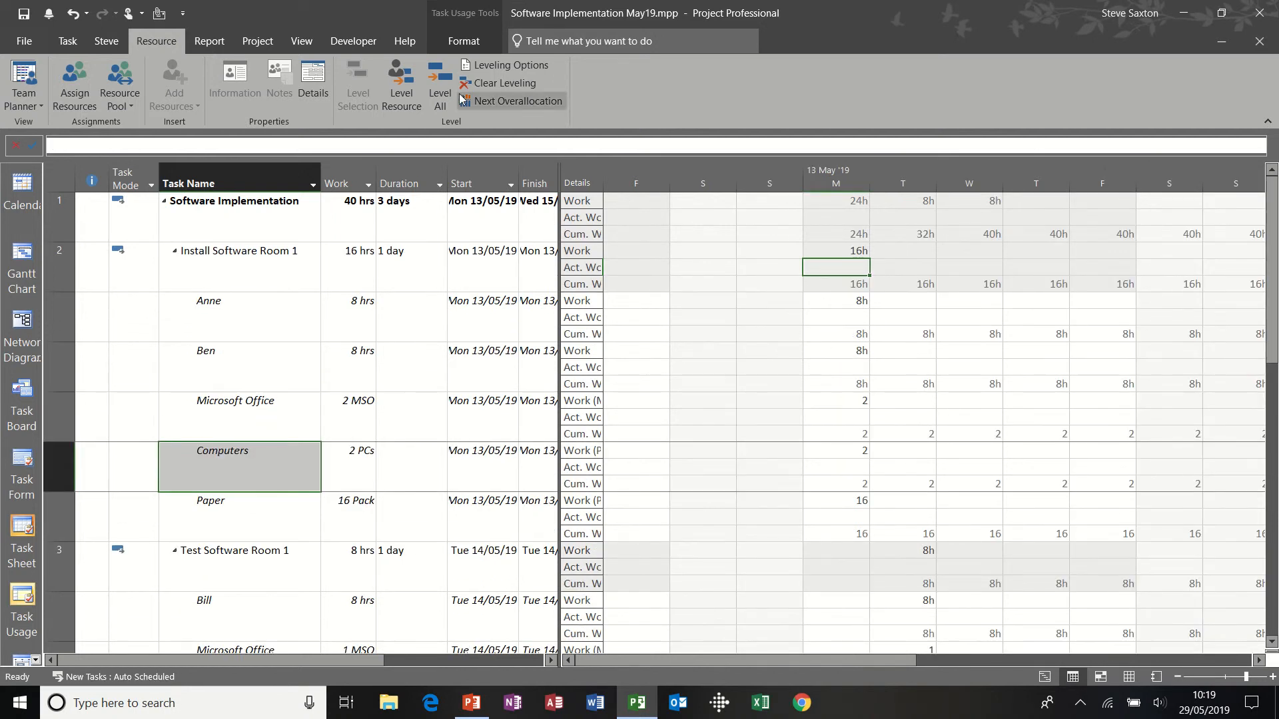
# Step: Hide the Actual Work and Cumulative Work details so the timephased grid lists only Work
pyautogui.click(463, 42)
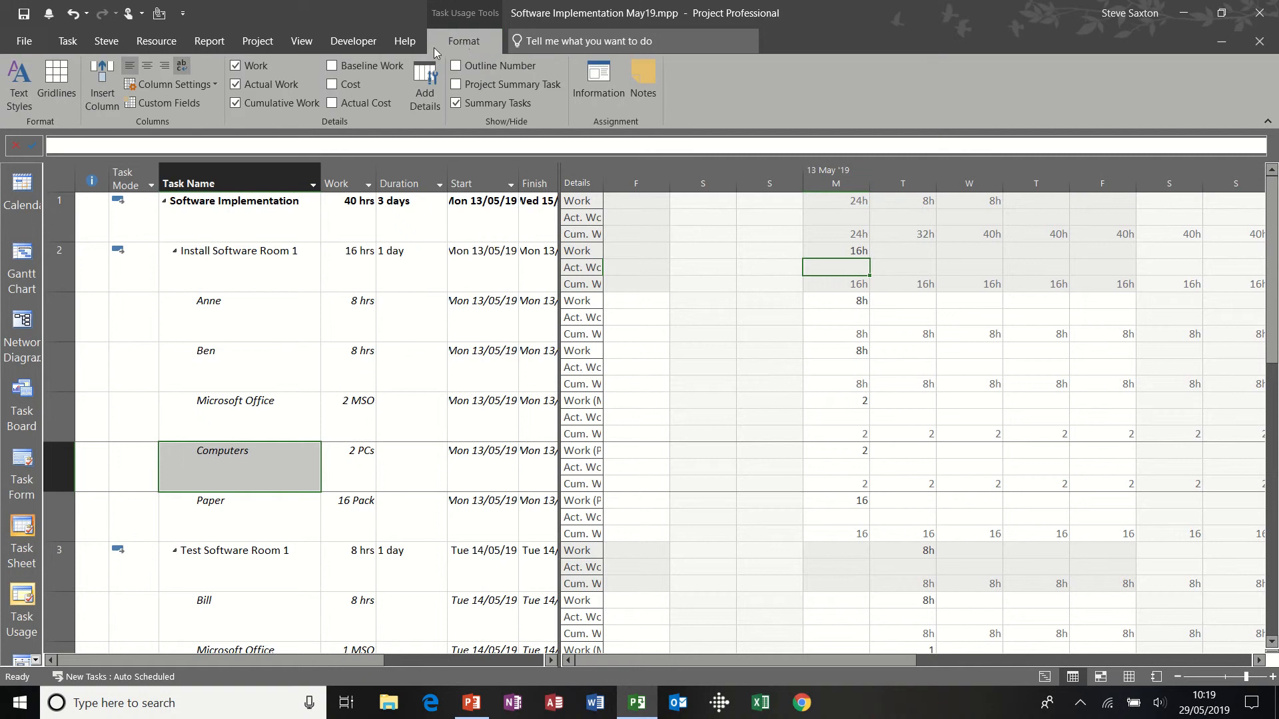
pyautogui.click(237, 85)
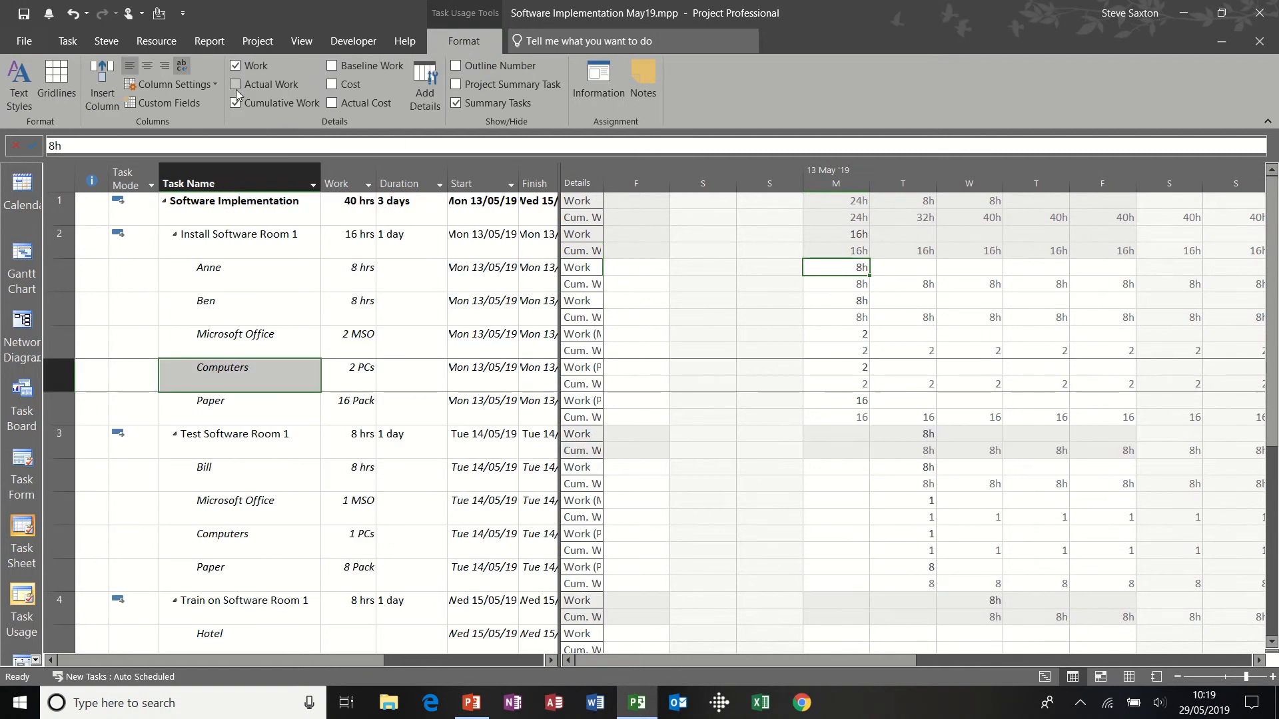
pyautogui.click(237, 104)
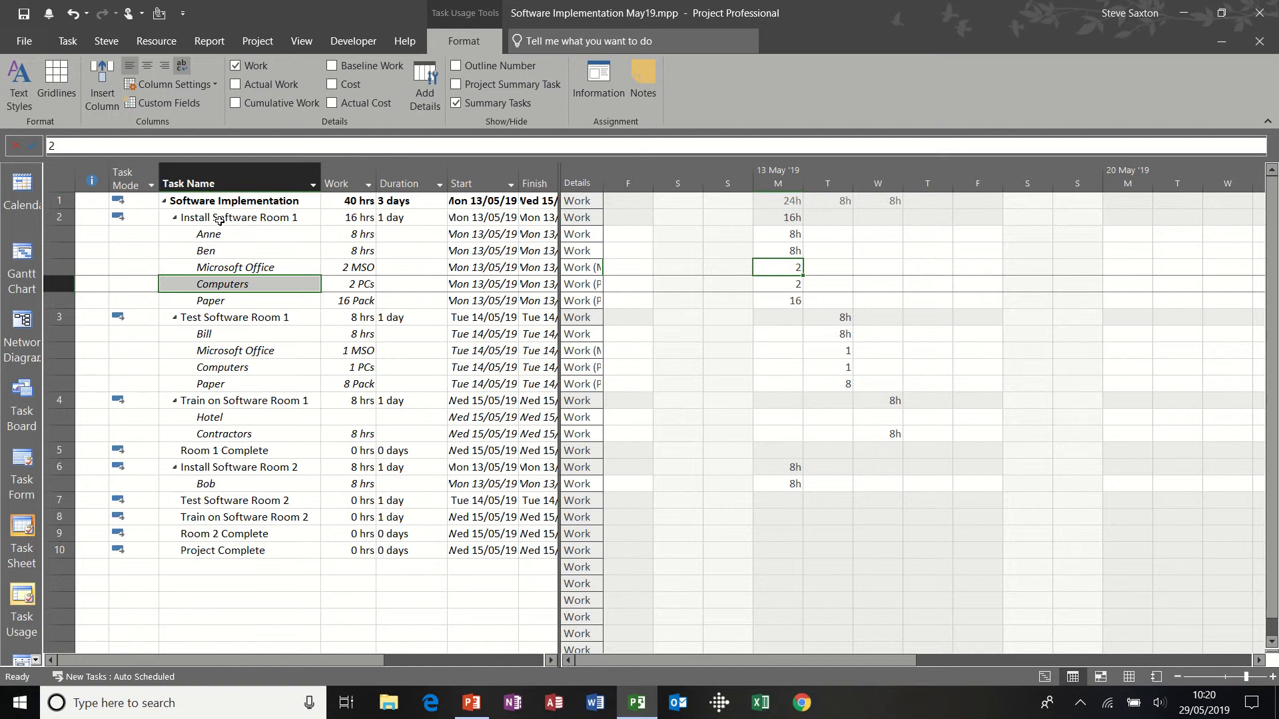
# Step: View the task information for Install Software Room 1, and review the work contour options in its first resource's assignment information
pyautogui.doubleClick(264, 219)
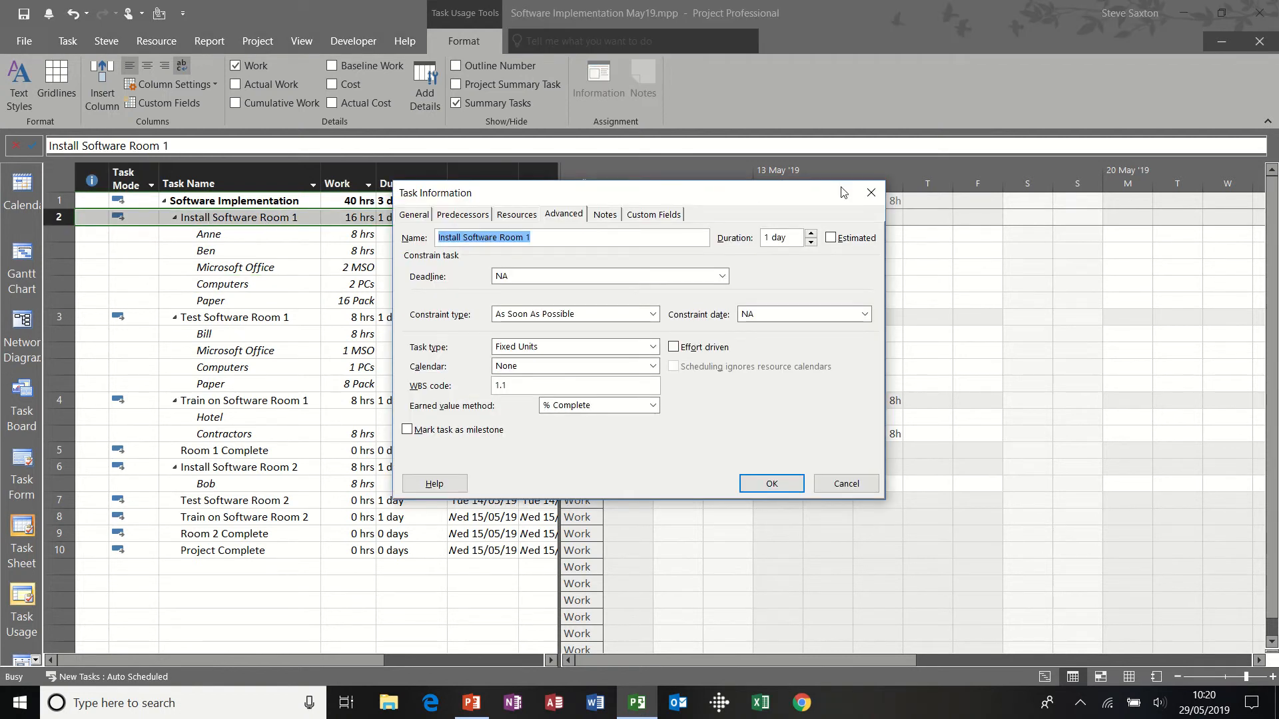
pyautogui.click(871, 192)
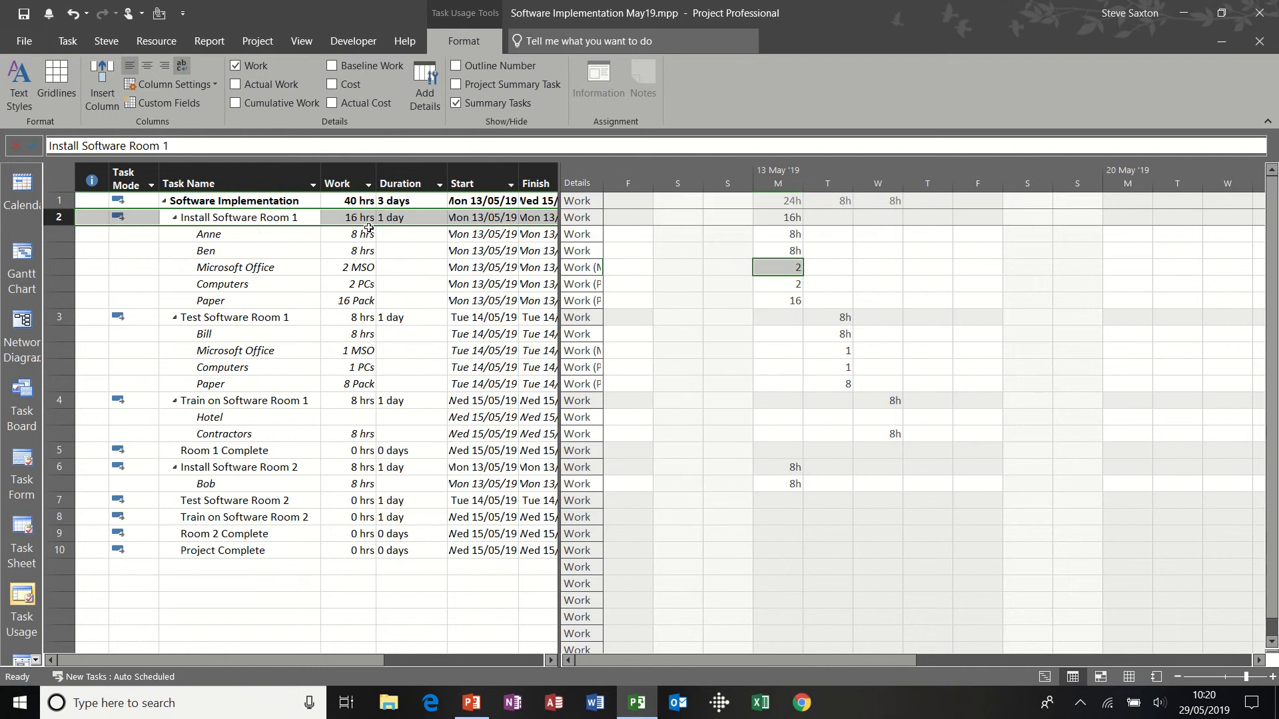
pyautogui.doubleClick(251, 234)
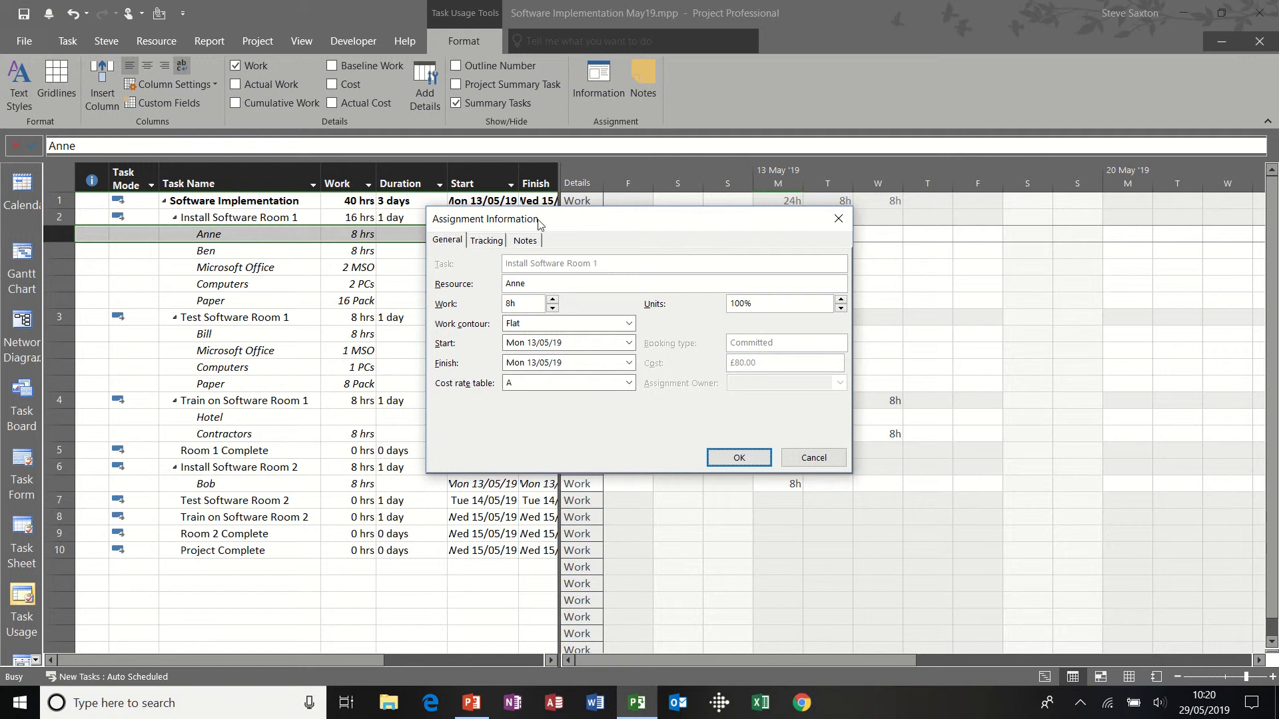
pyautogui.moveTo(559, 225); pyautogui.dragTo(383, 267)
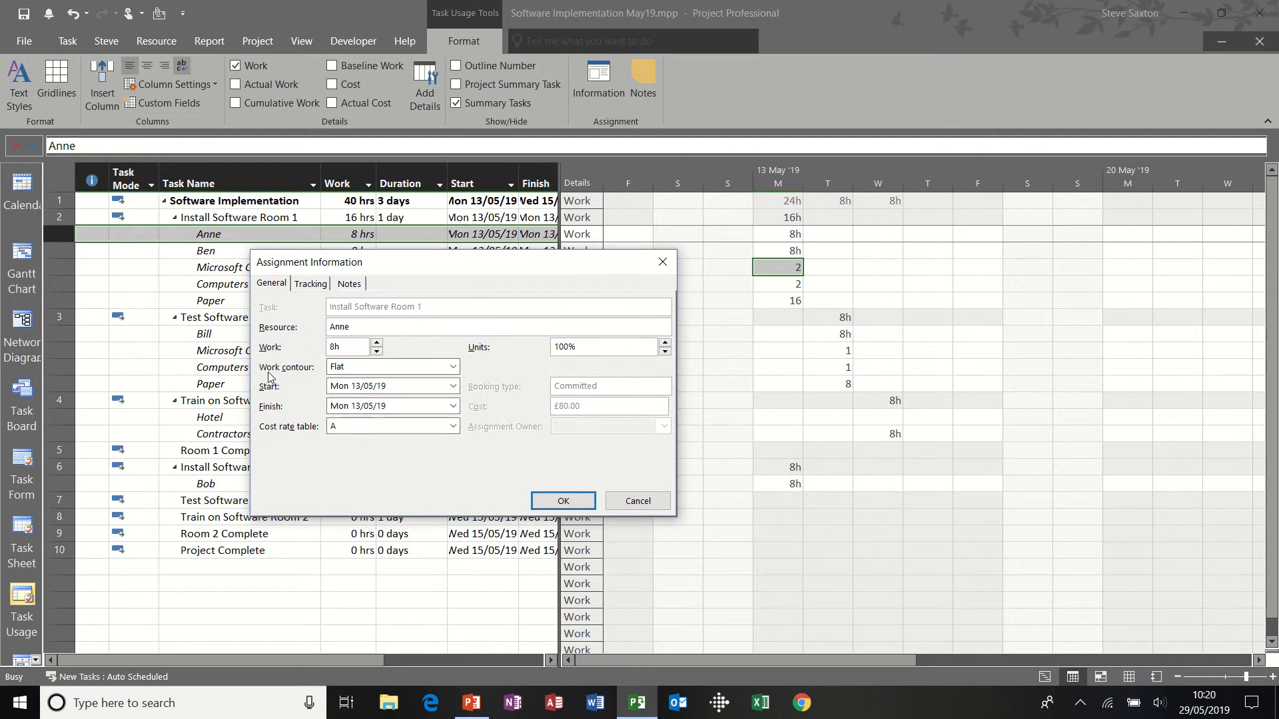
pyautogui.click(453, 367)
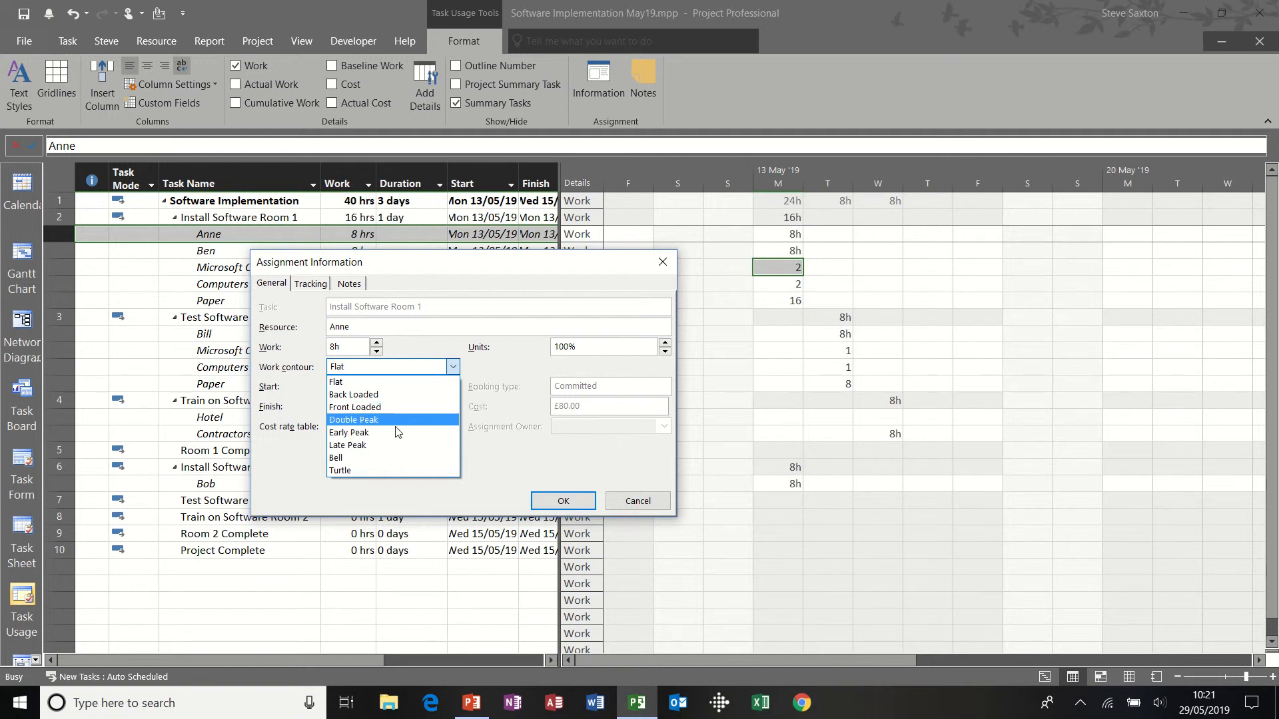
pyautogui.click(494, 377)
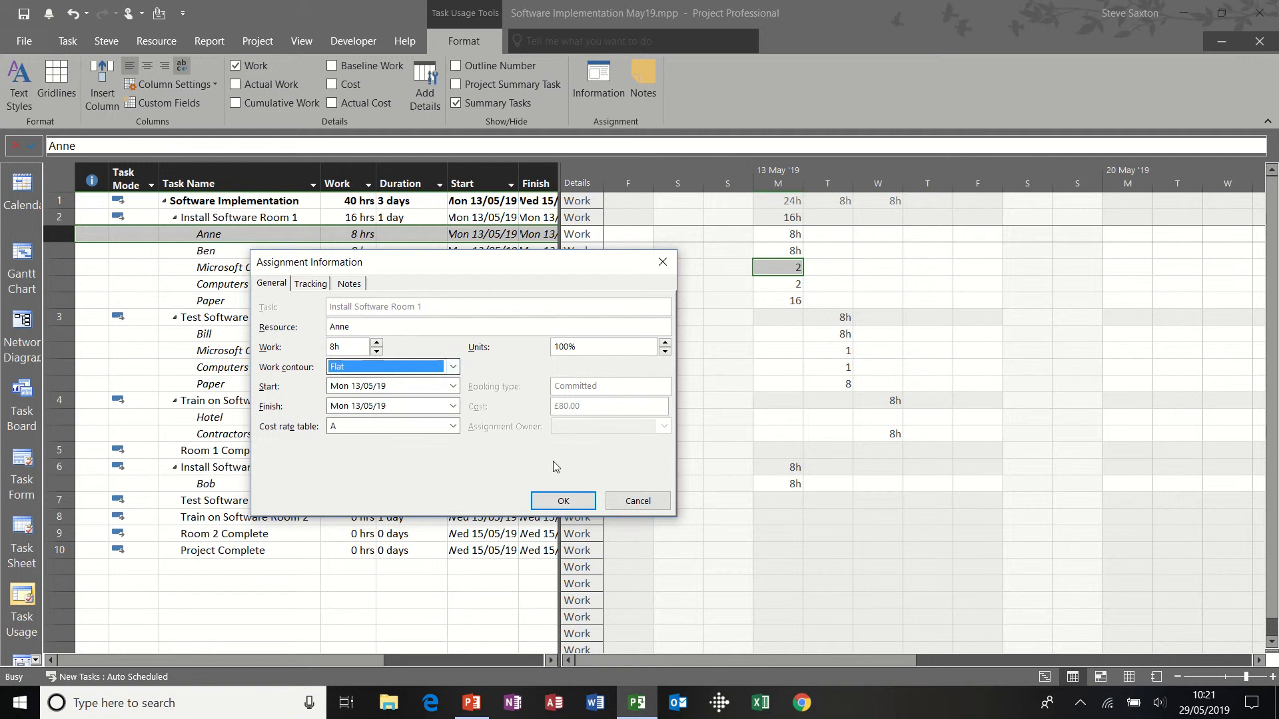
pyautogui.click(638, 503)
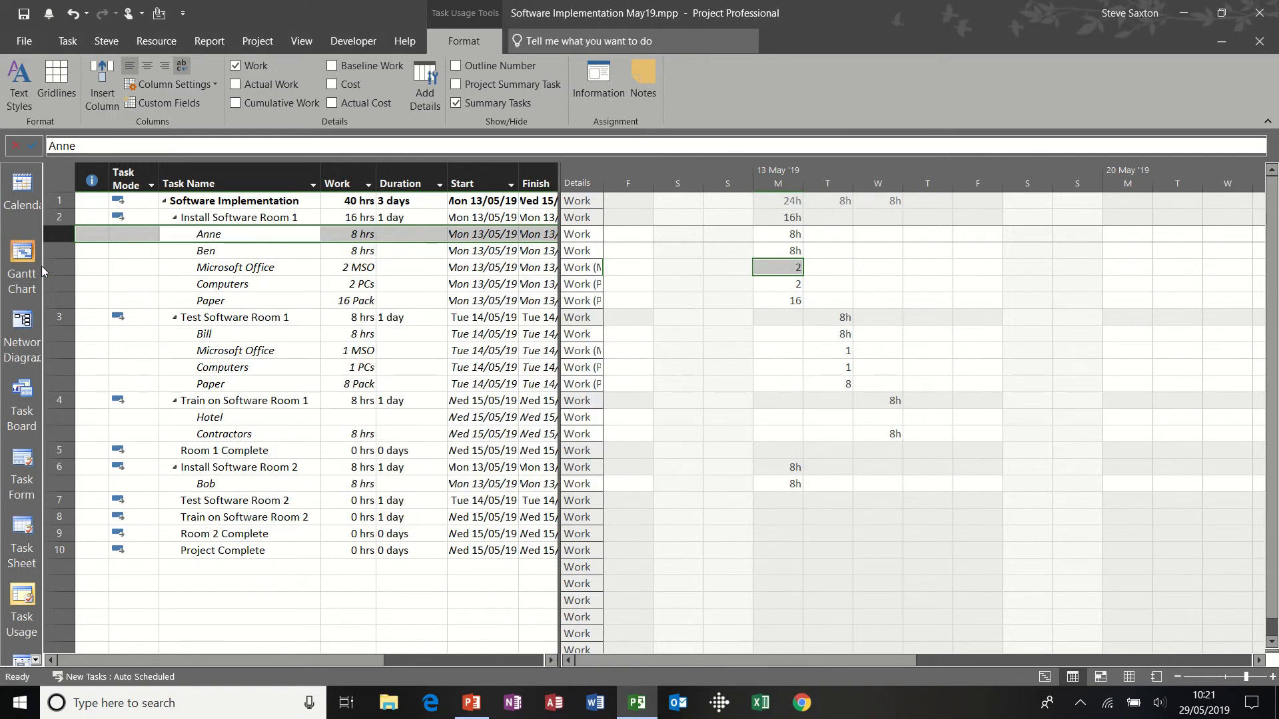
# Step: In the Gantt Chart, add a task named Task A with a 10-day duration, one blank row below Project Complete
pyautogui.click(20, 256)
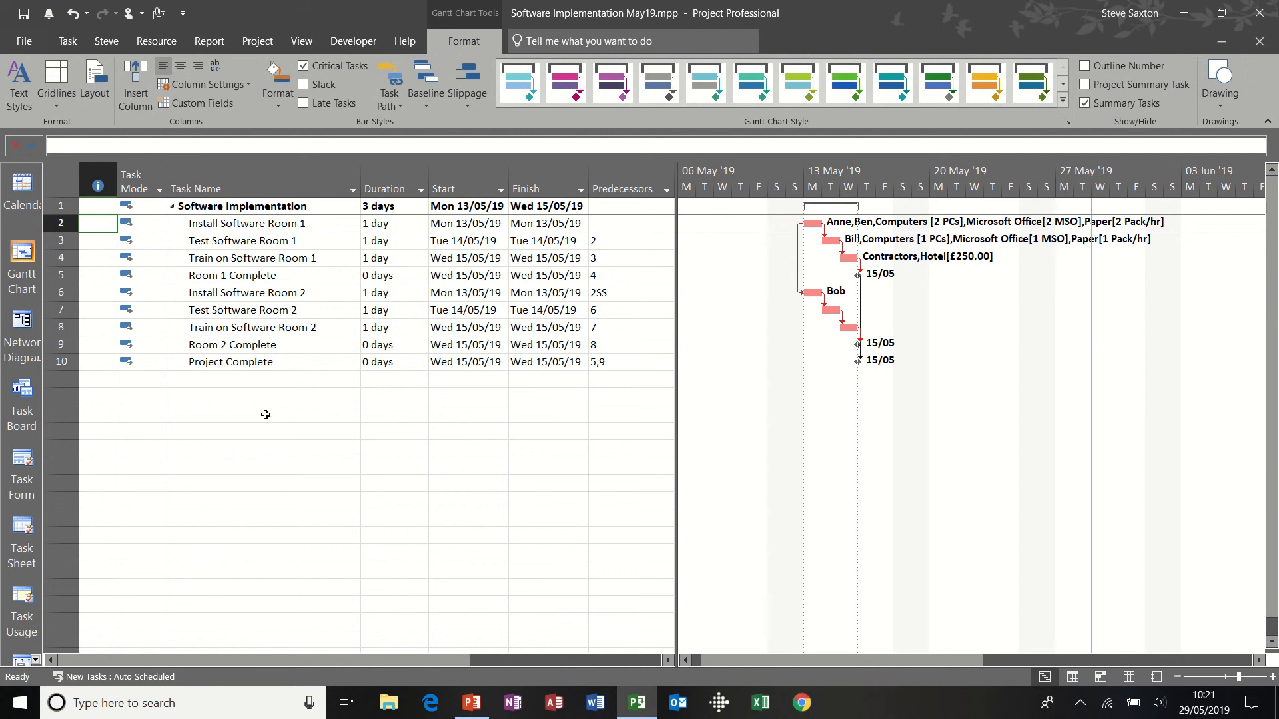
pyautogui.click(240, 397)
pyautogui.write('R')
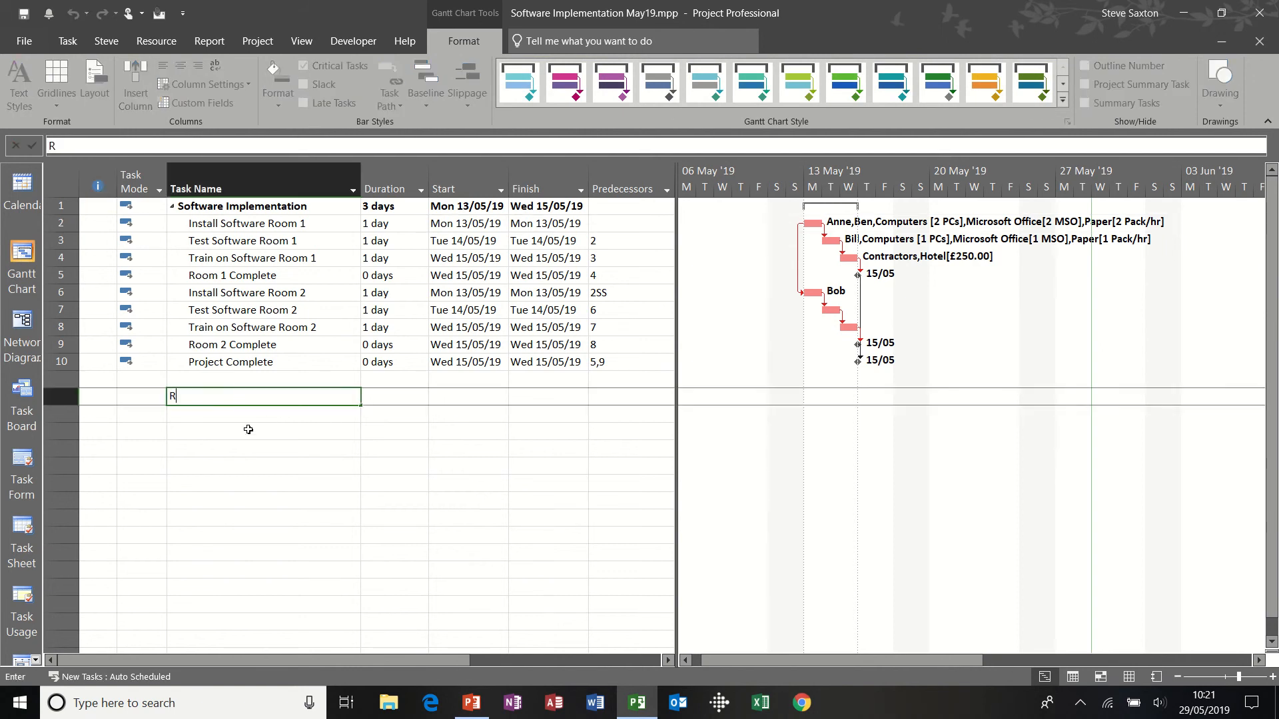
pyautogui.press('BackSpace')
pyautogui.write('Task A')
pyautogui.press('Tab')
pyautogui.write('10')
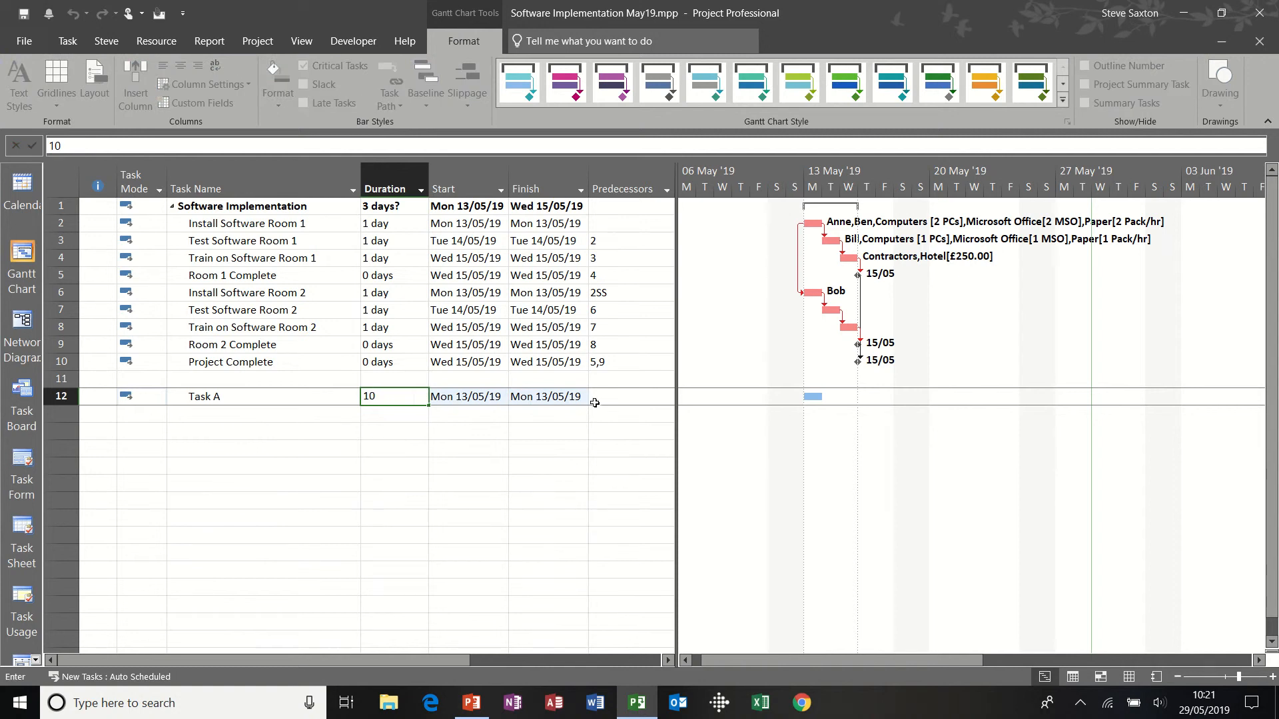
pyautogui.press('Tab')
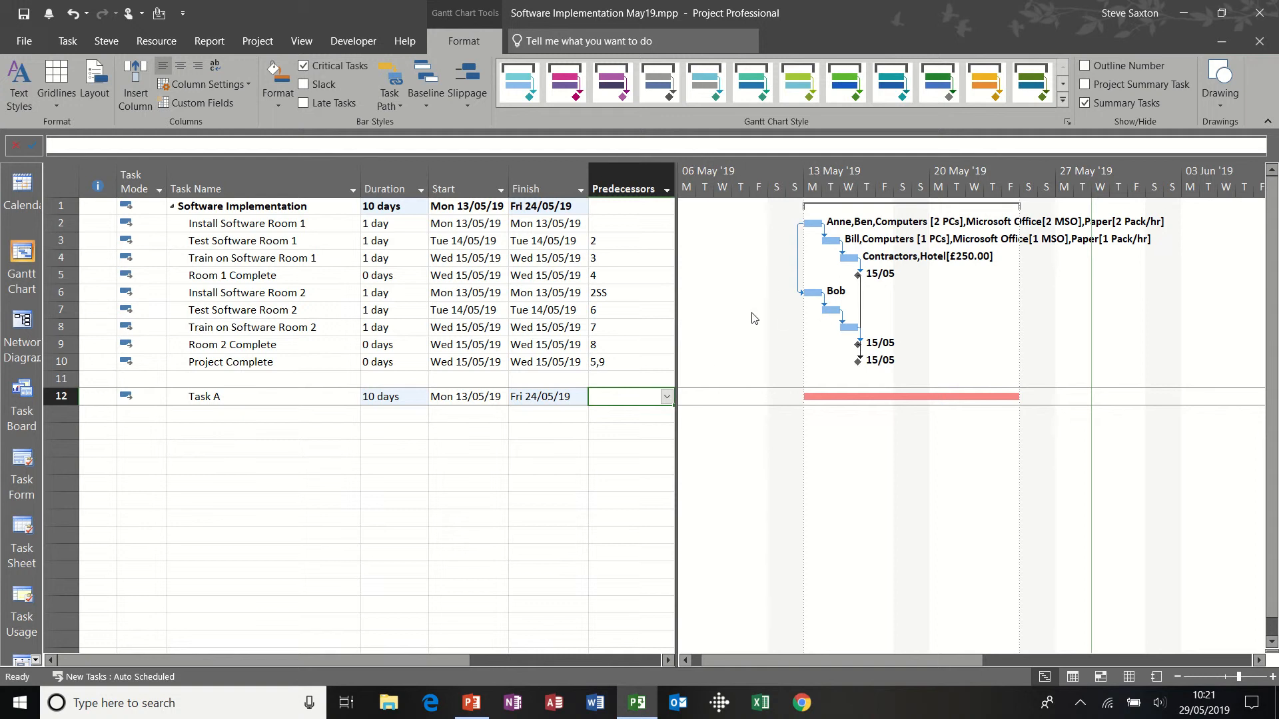
pyautogui.write('Anne')
pyautogui.press('Return')
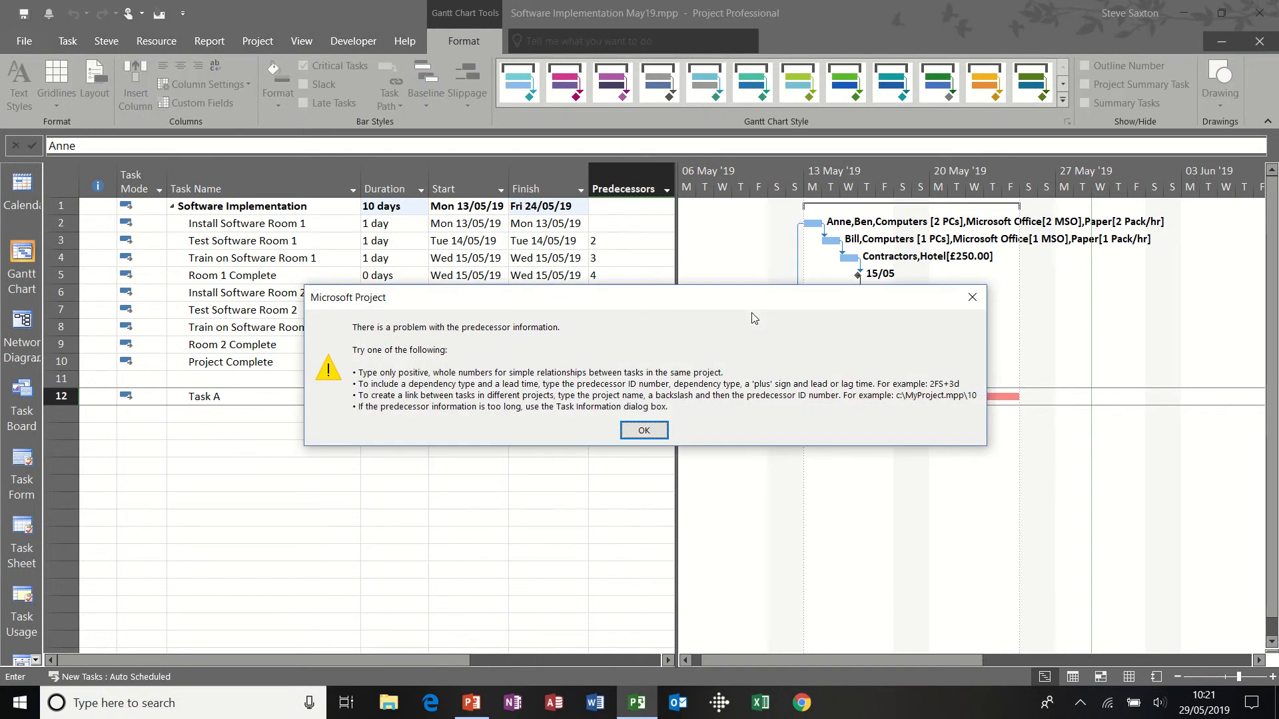
pyautogui.click(649, 430)
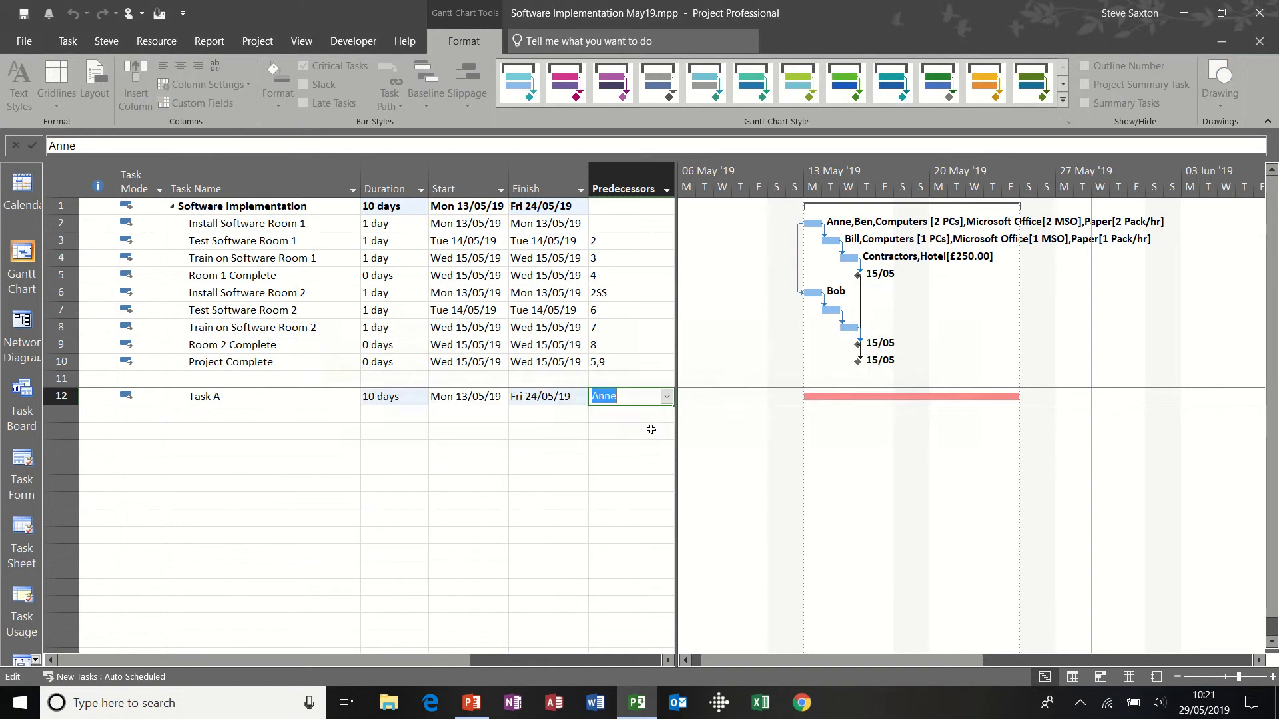
pyautogui.press('BackSpace')
# Step: Assign the first person resource of Install Software Room 1 to Task A as its resource
pyautogui.click(667, 660)
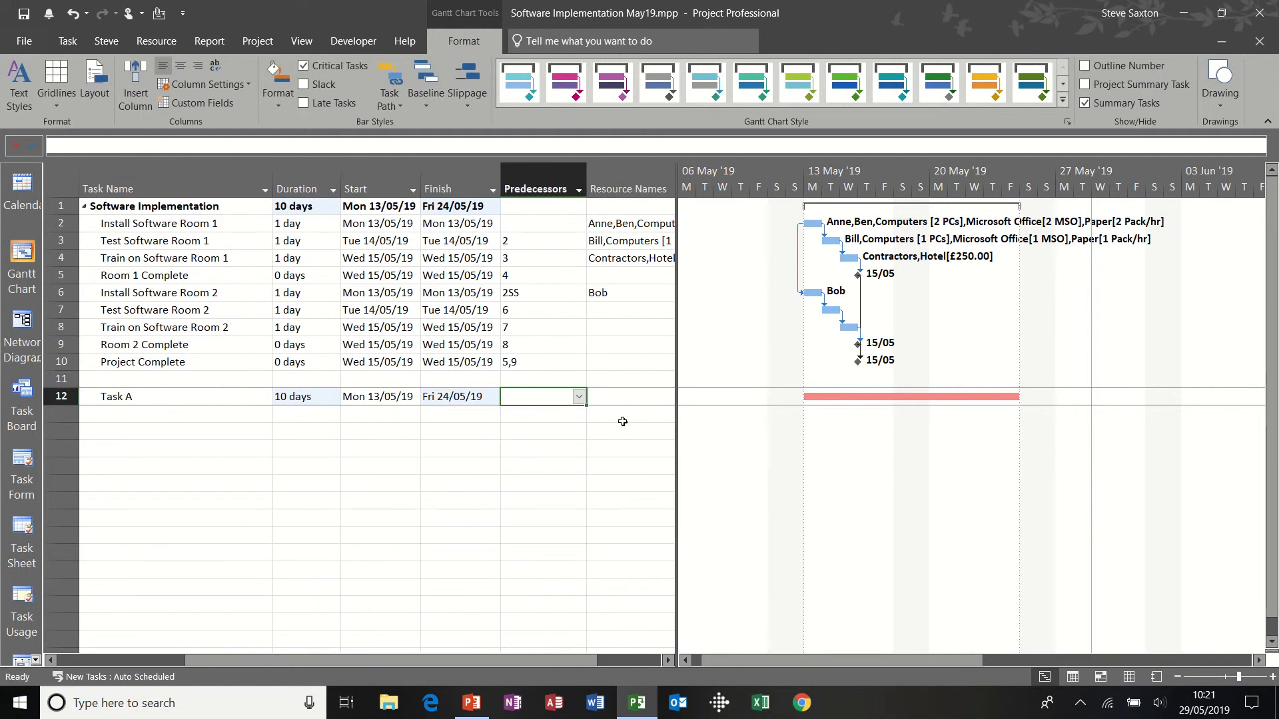
pyautogui.click(610, 396)
pyautogui.write('Anne')
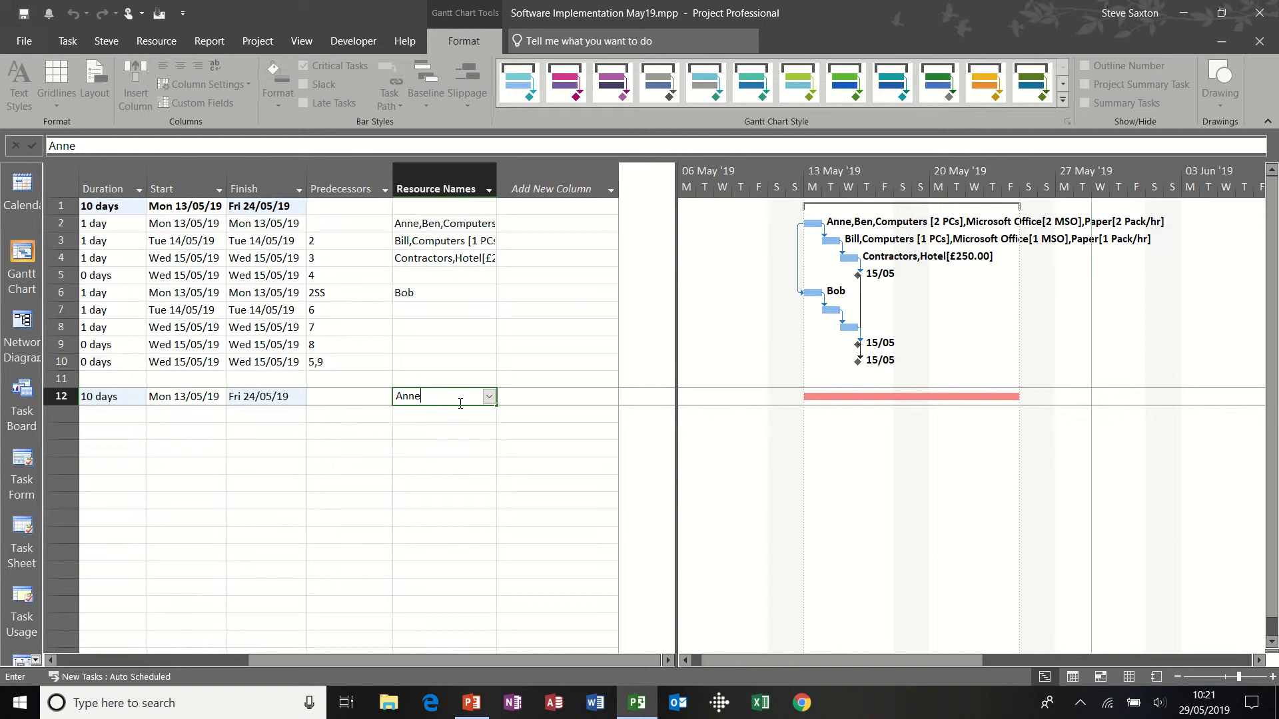
pyautogui.click(333, 409)
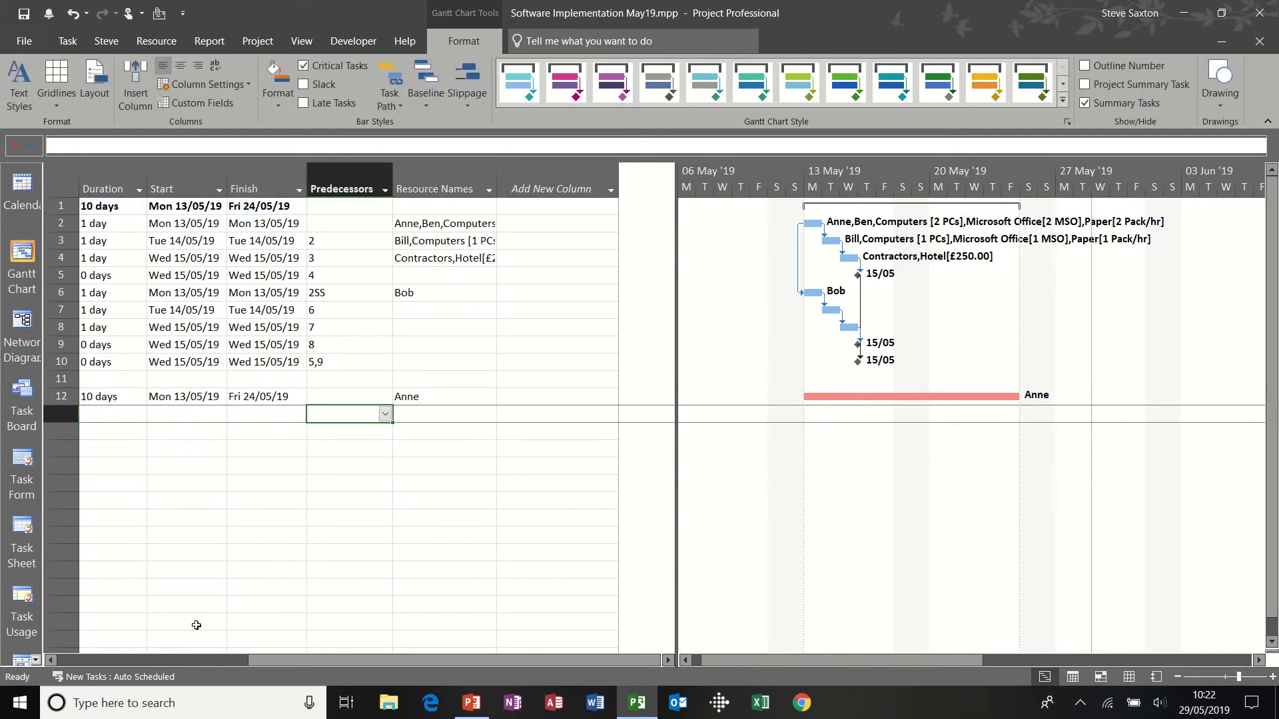
pyautogui.click(53, 660)
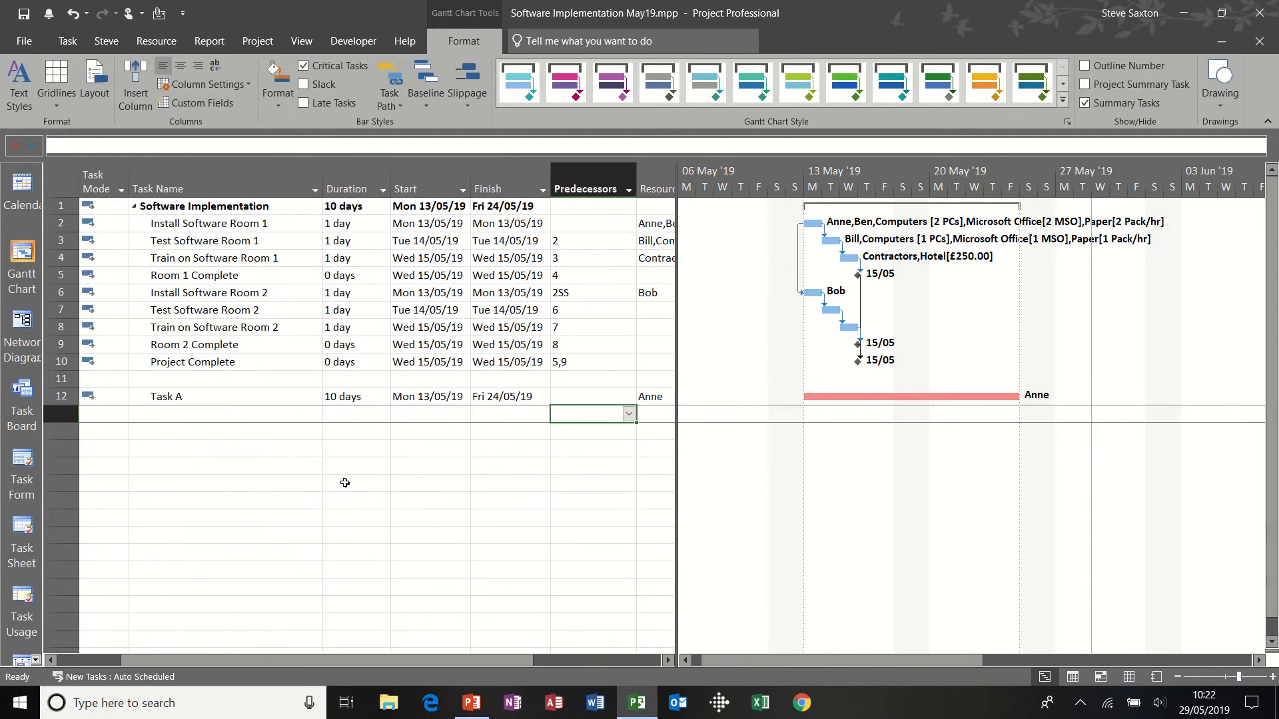
# Step: Switch to the Task Usage view and select the resource assignment under Task A
pyautogui.click(241, 397)
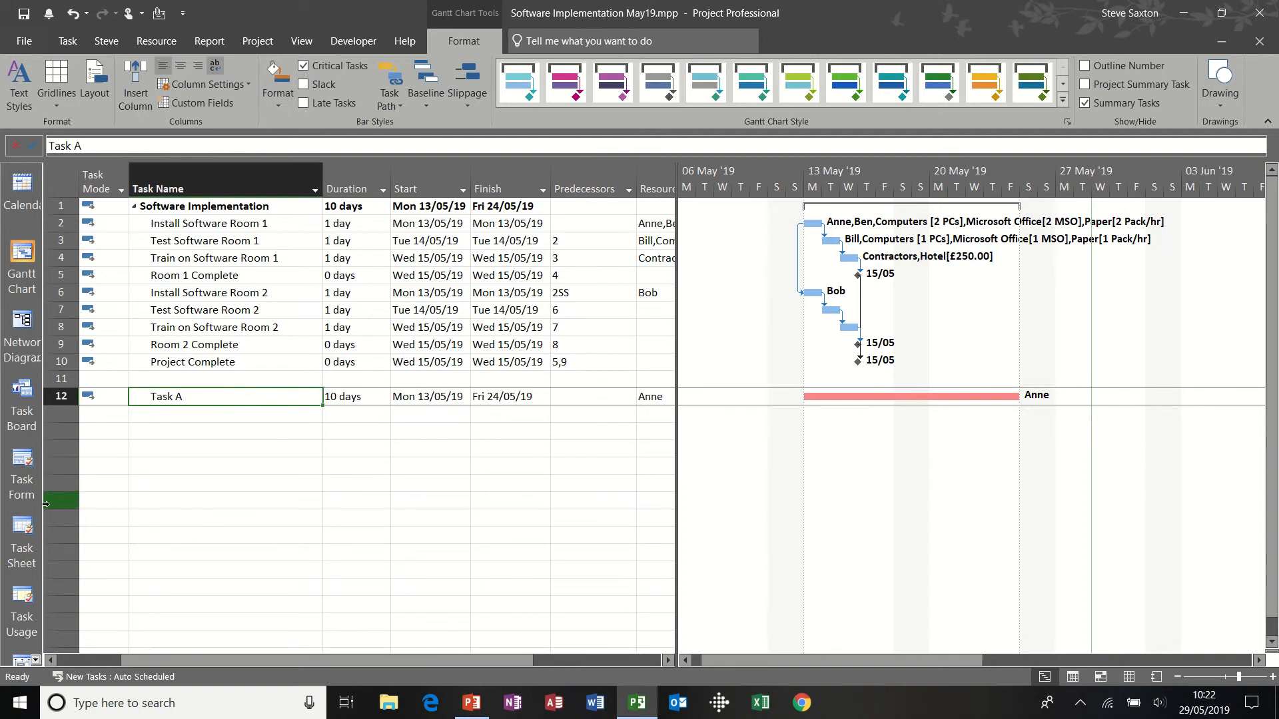
pyautogui.click(24, 596)
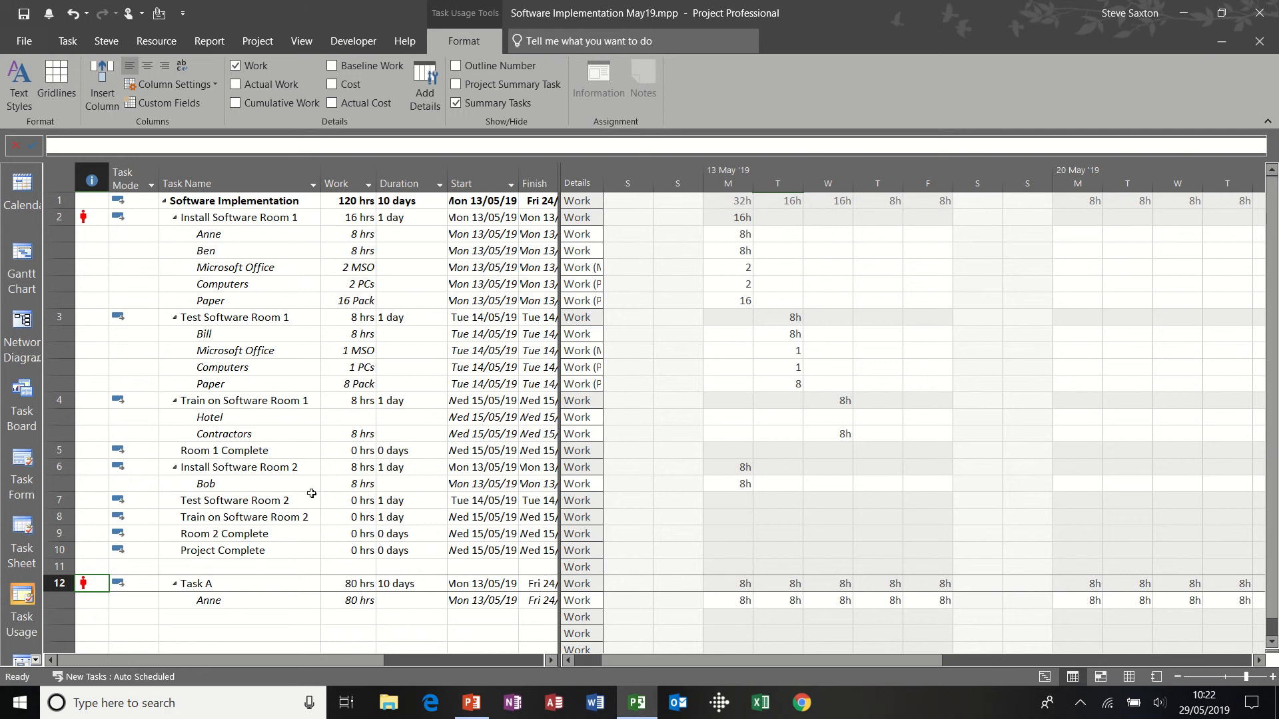
pyautogui.click(248, 600)
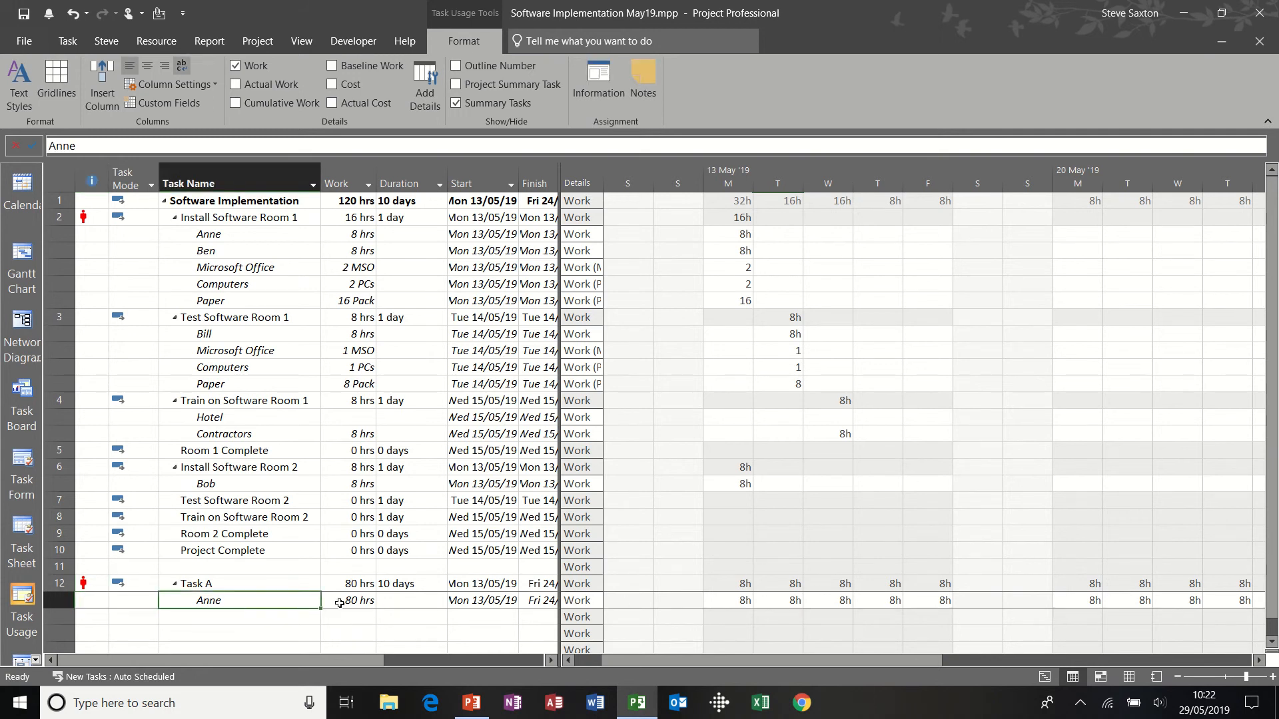
# Step: Try the Back Loaded work contour on Task A's resource assignment, review its spread of hours, and undo the change
pyautogui.doubleClick(241, 601)
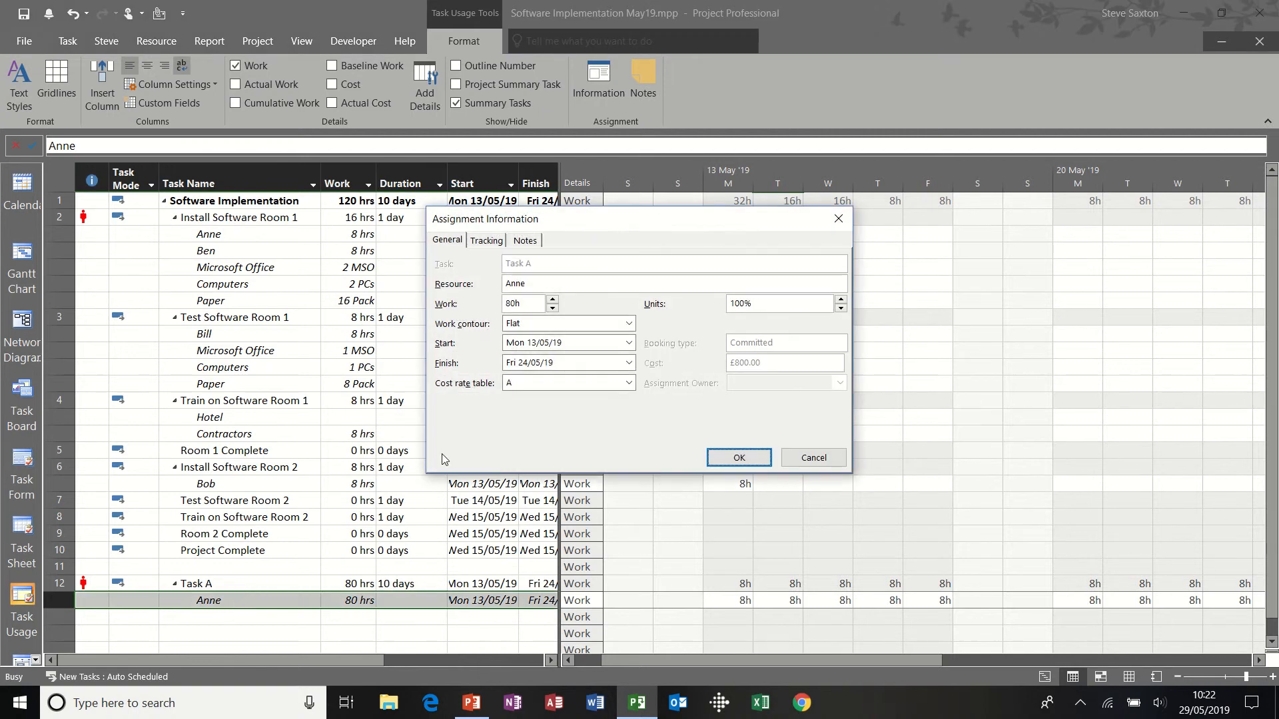
pyautogui.click(629, 325)
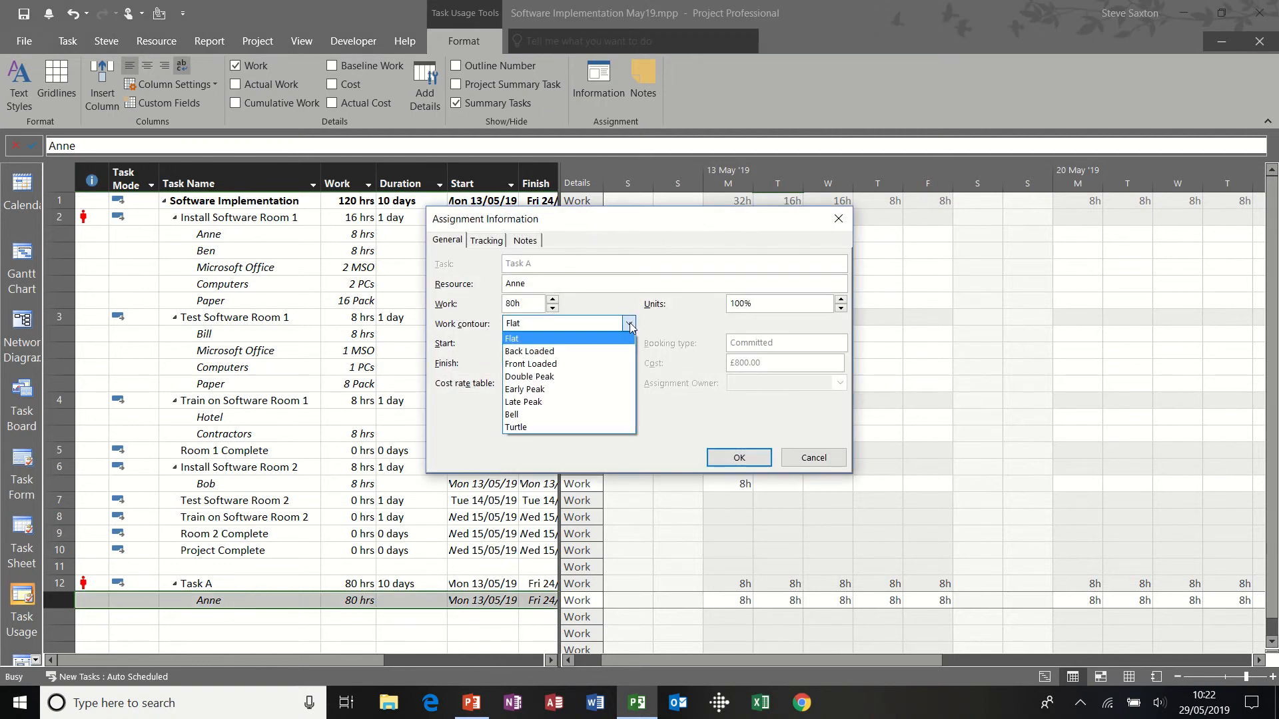
pyautogui.click(601, 351)
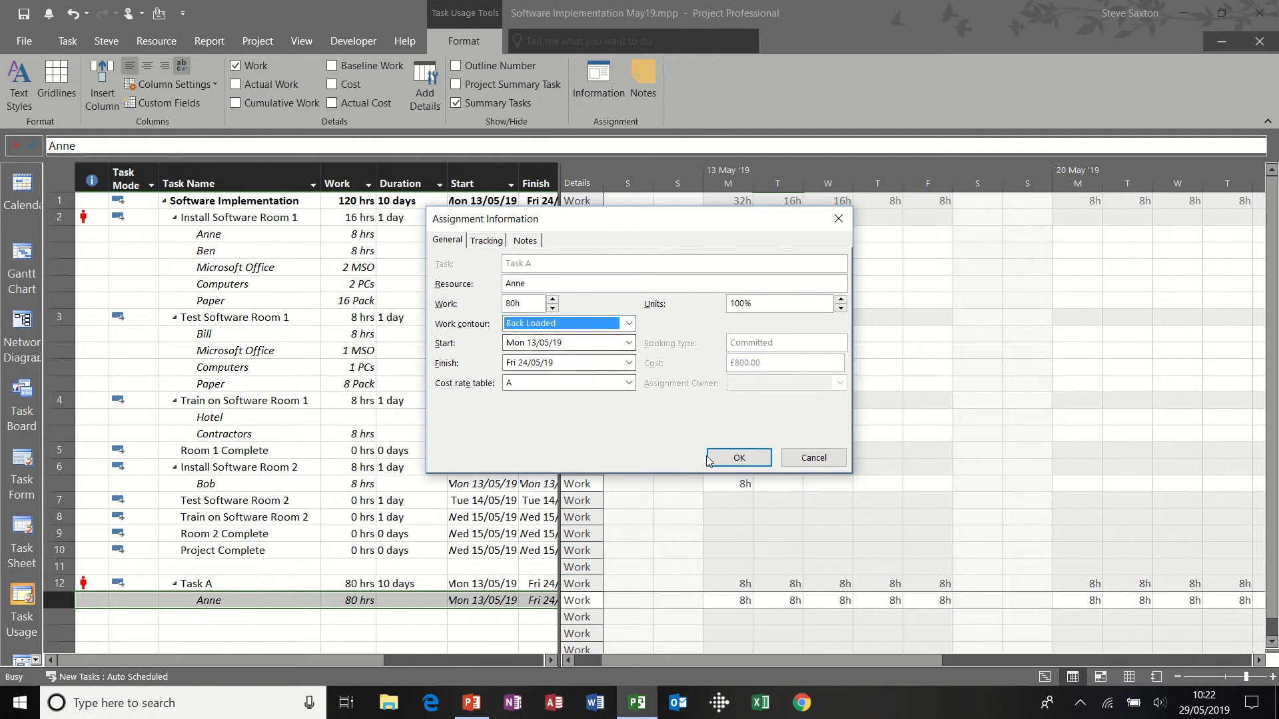
pyautogui.click(737, 459)
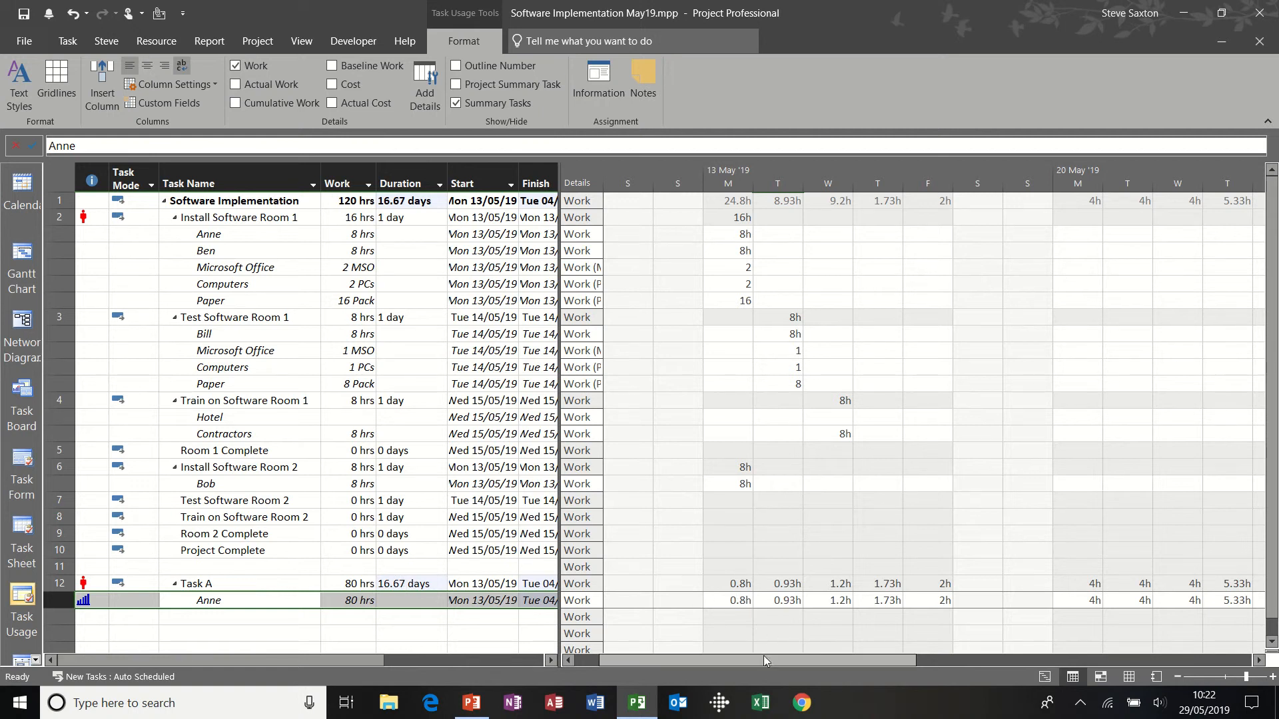
pyautogui.moveTo(762, 662); pyautogui.dragTo(885, 653)
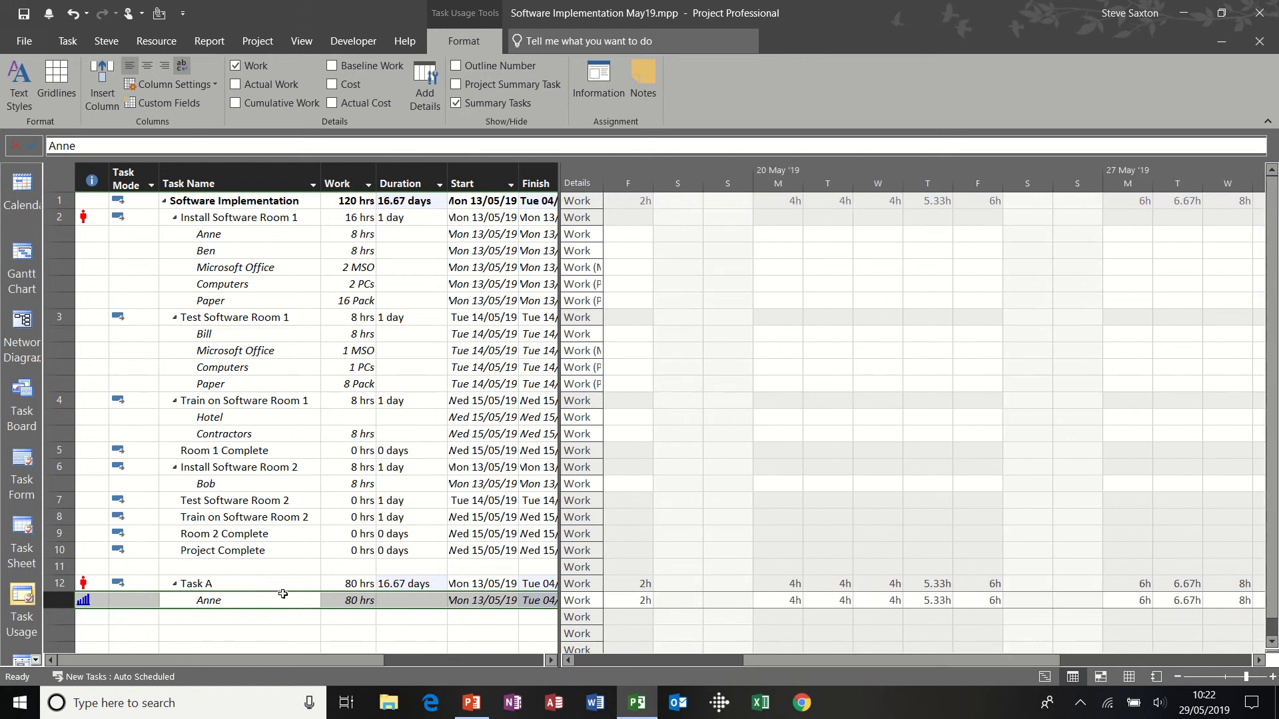
pyautogui.hotkey('ctrl', 'z')
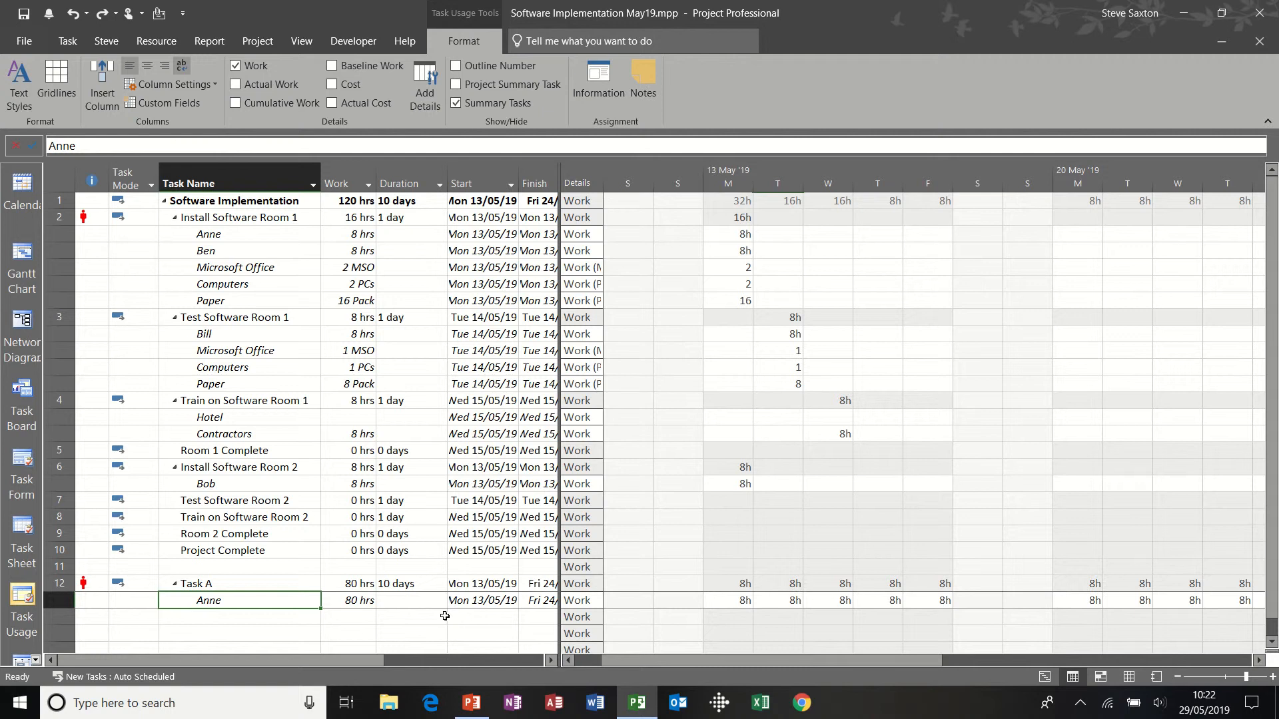
# Step: Set Task A's assigned work to 2h for Monday to Wednesday and 6h for Thursday and Friday in the week of 13 May '19
pyautogui.click(733, 600)
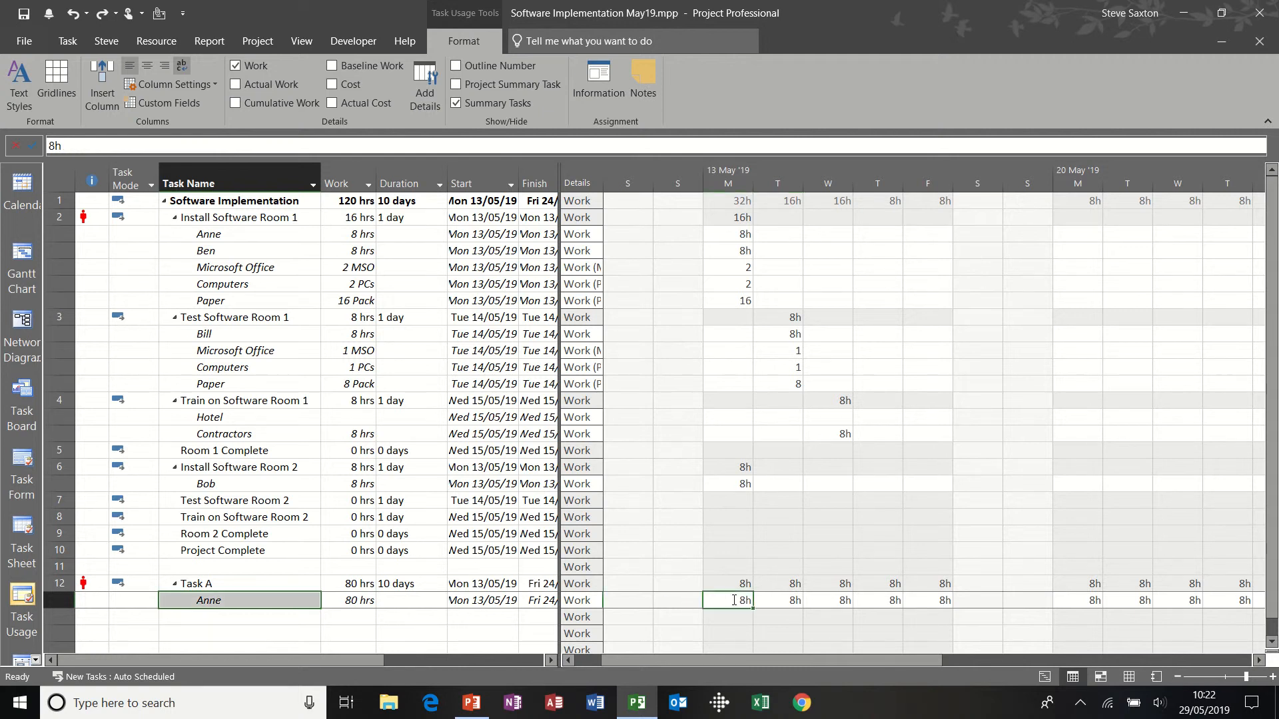
pyautogui.write('2')
pyautogui.press('Tab')
pyautogui.write('2')
pyautogui.press('Tab')
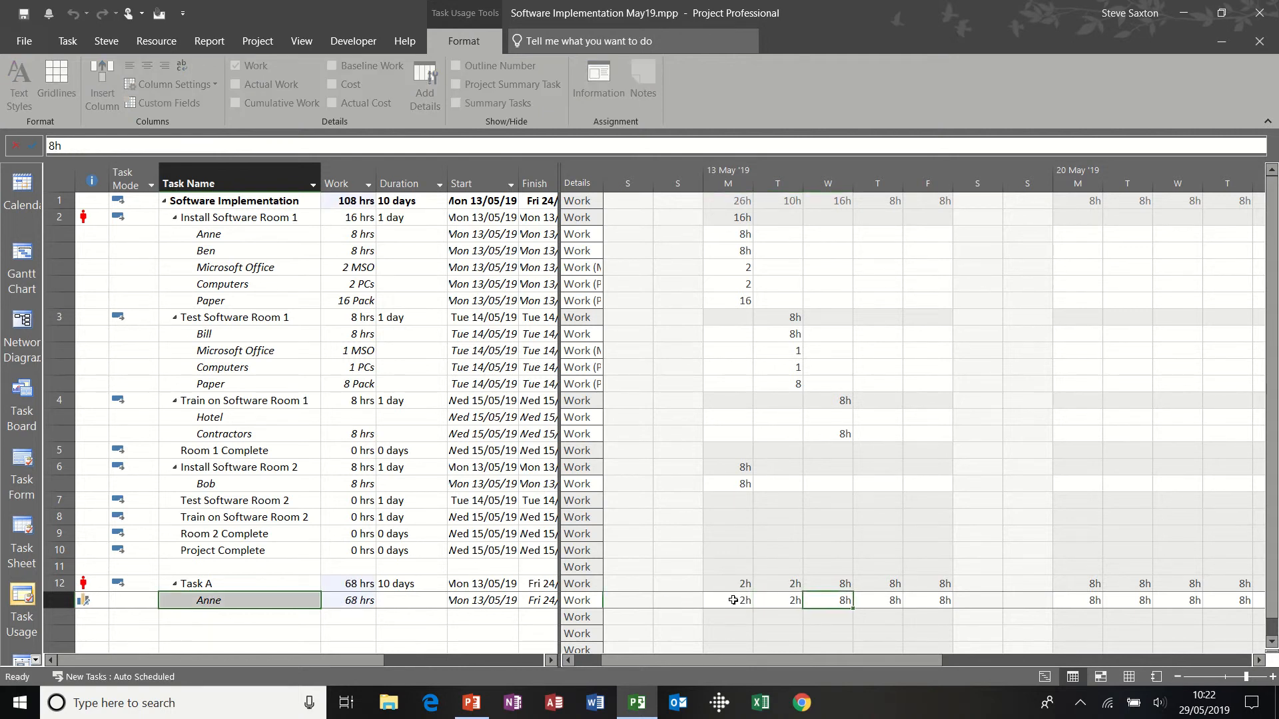
pyautogui.write('2')
pyautogui.press('Tab')
pyautogui.write('6')
pyautogui.press('Tab')
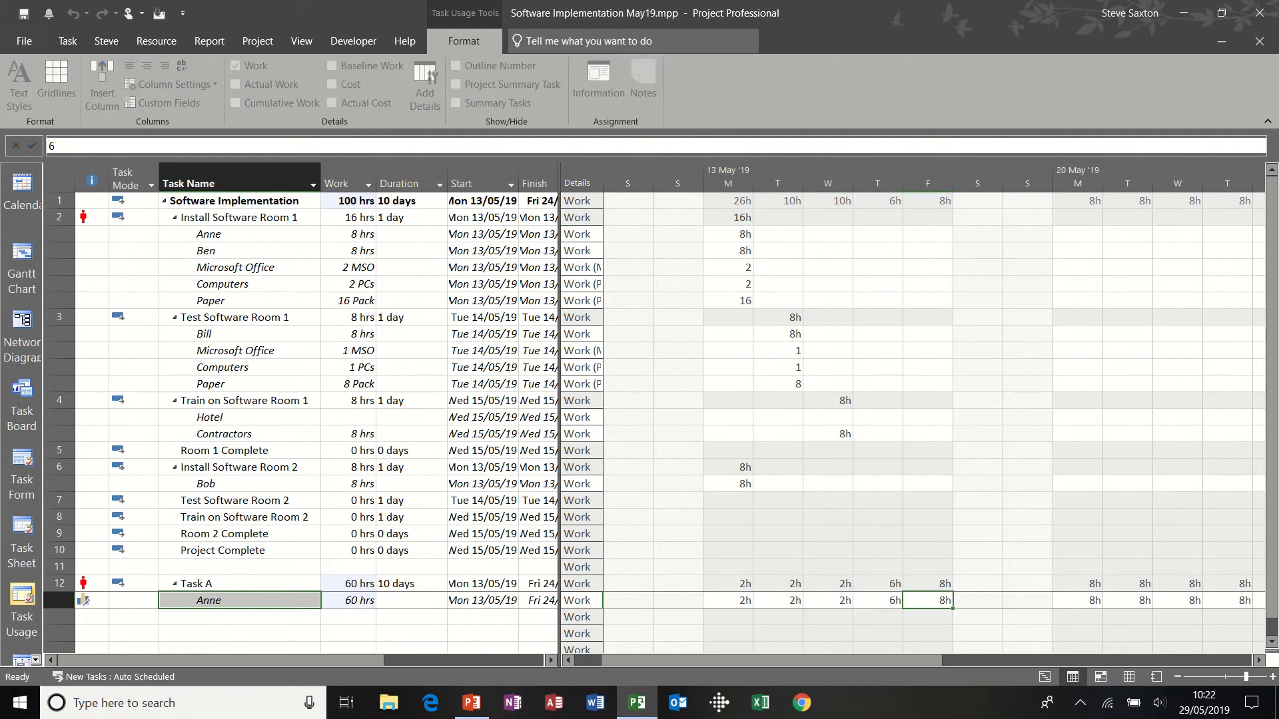
pyautogui.write('6')
pyautogui.press('Tab')
# Step: Set Task A's assigned work to 6h for each day from Monday to Thursday in the week of 20 May '19
pyautogui.press('Tab')
pyautogui.press('Tab')
pyautogui.write('6')
pyautogui.press('Tab')
pyautogui.write('6')
pyautogui.press('Tab')
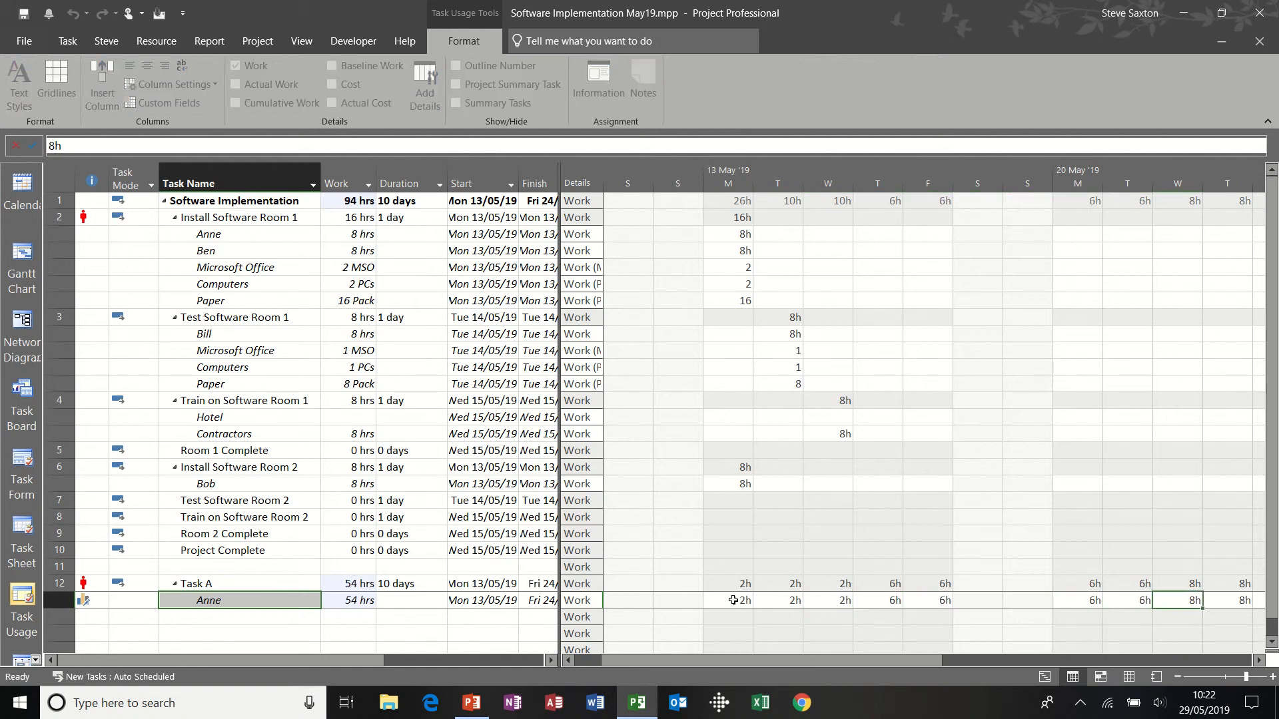
pyautogui.write('6')
pyautogui.press('Tab')
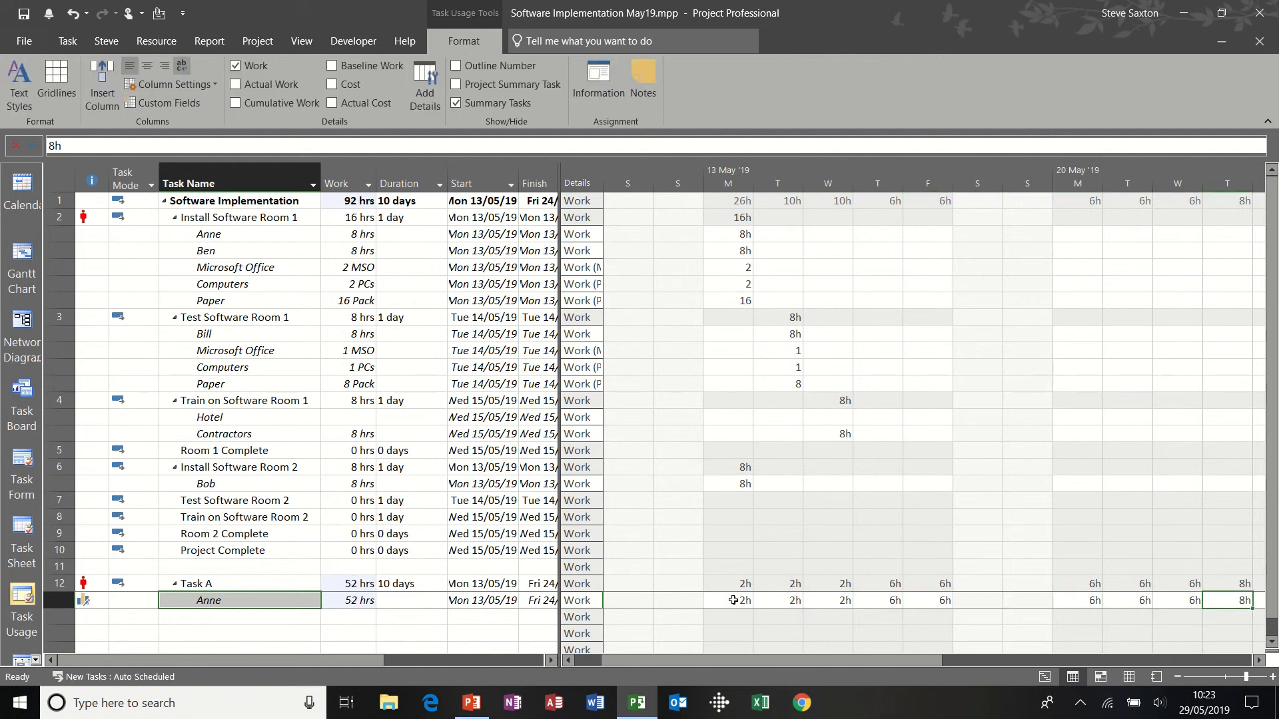
pyautogui.press('Tab')
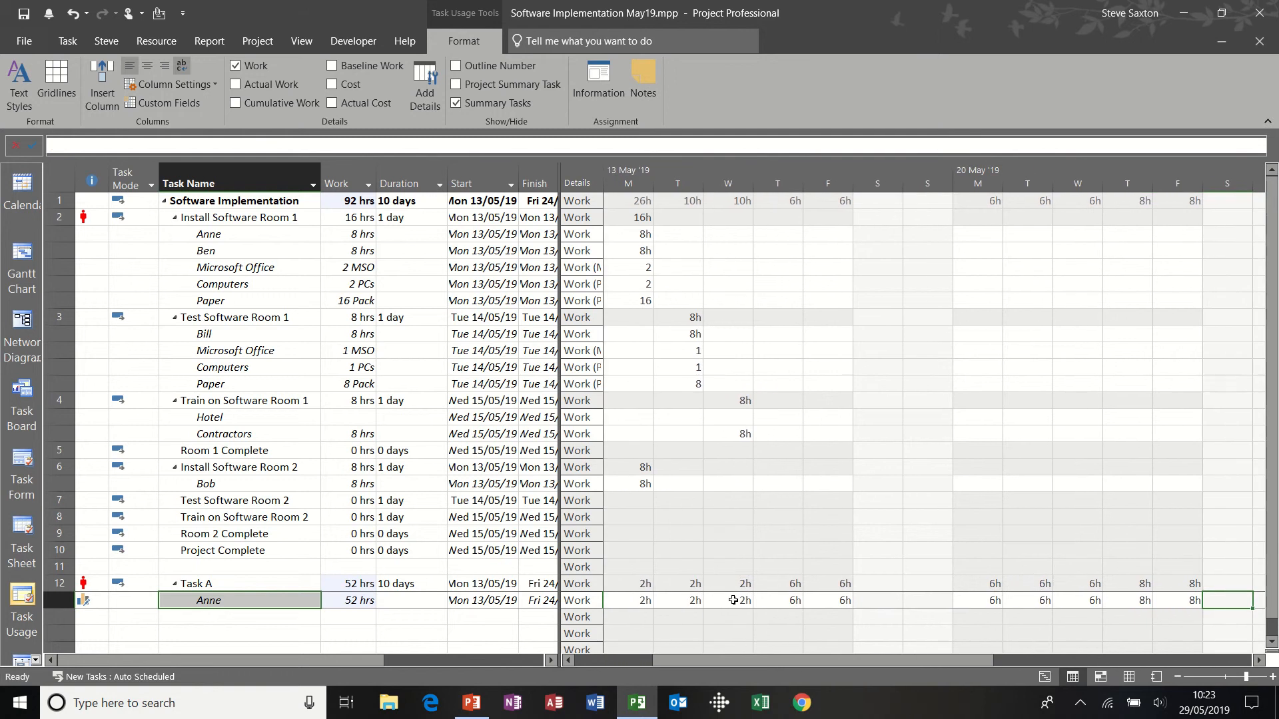
pyautogui.press('Left')
pyautogui.write('6')
pyautogui.press('Return')
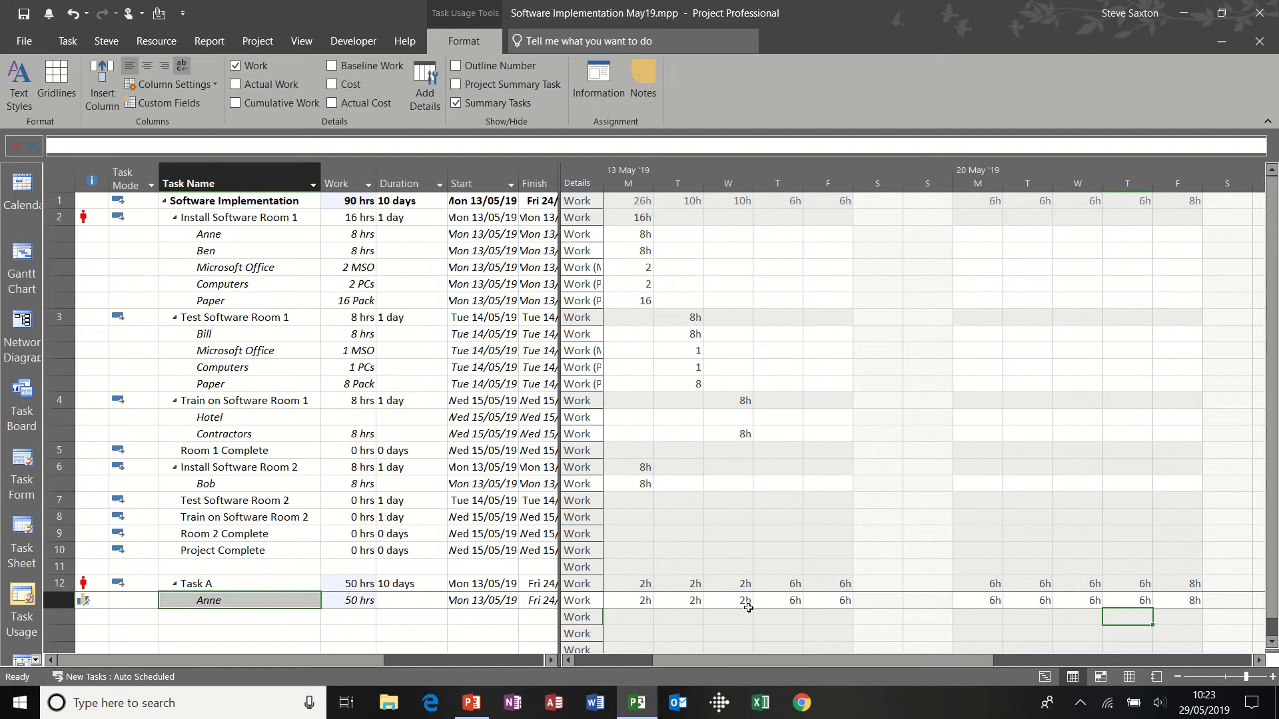
# Step: Open the Timeline view and add the existing tasks Room 1 Complete, Room 2 Complete and Project Complete to the timeline
pyautogui.click(92, 601)
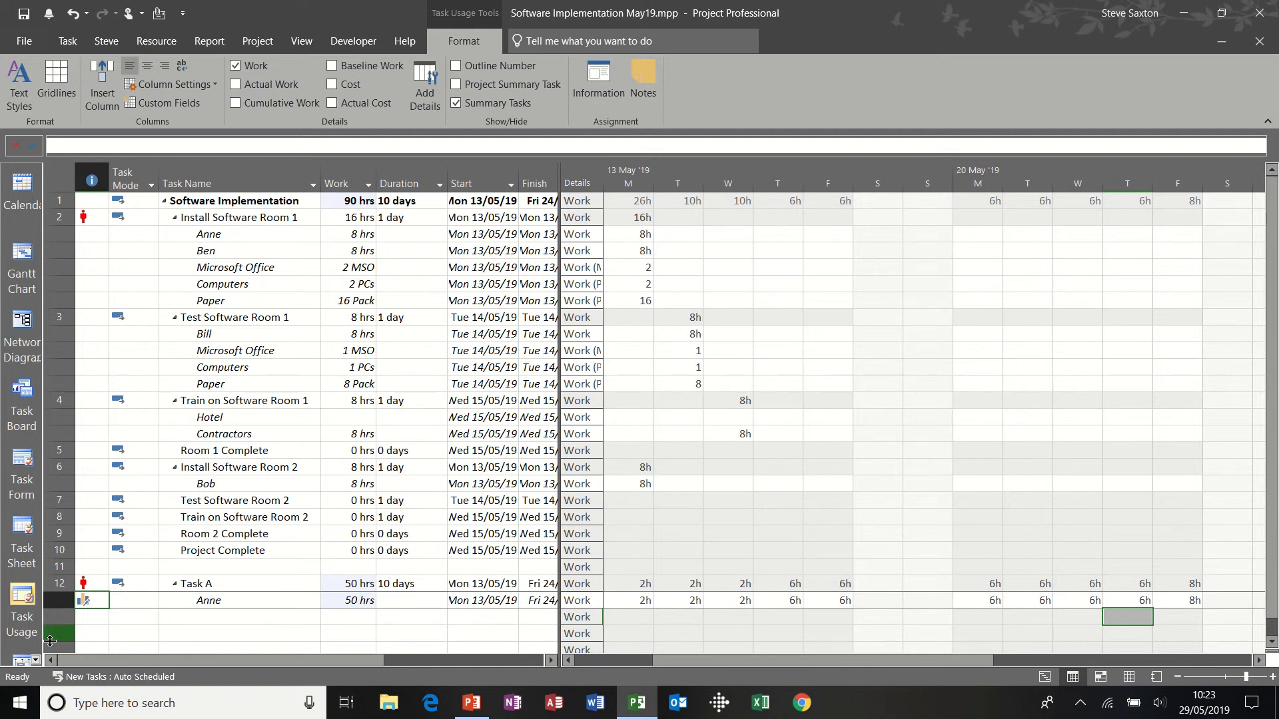
pyautogui.click(36, 660)
pyautogui.click(35, 660)
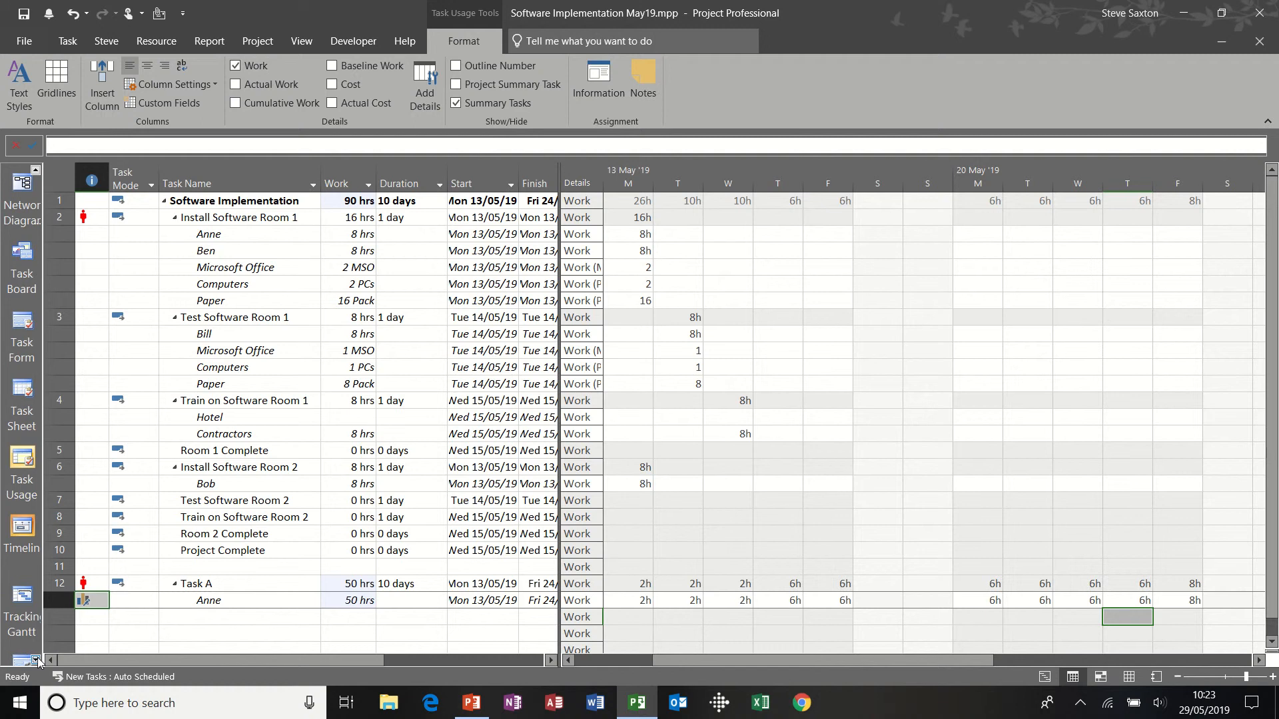
pyautogui.click(24, 527)
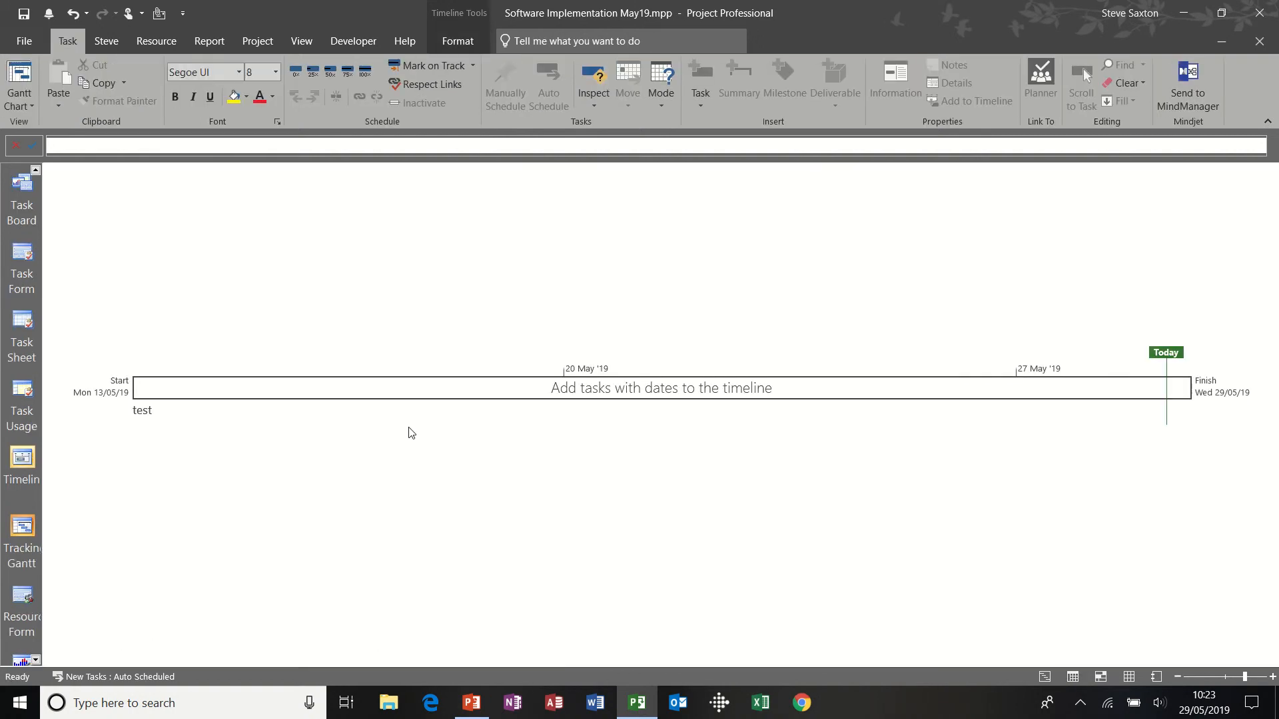
pyautogui.click(454, 42)
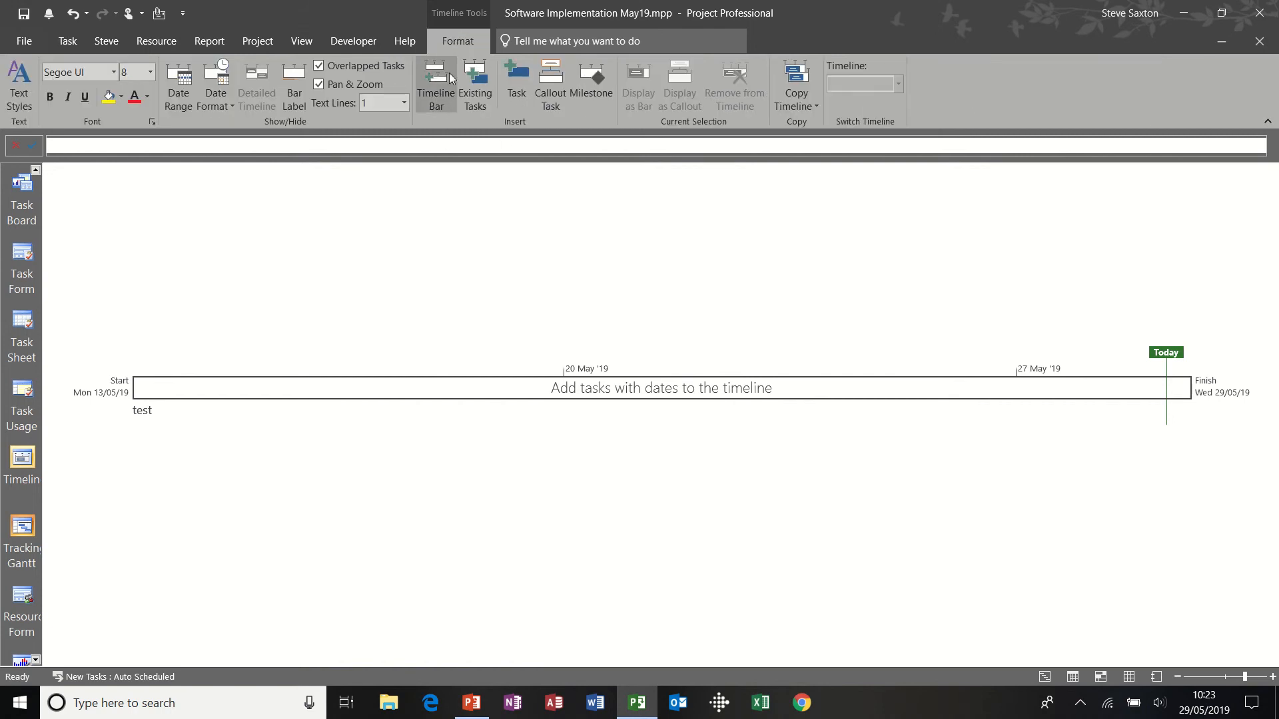
pyautogui.click(481, 94)
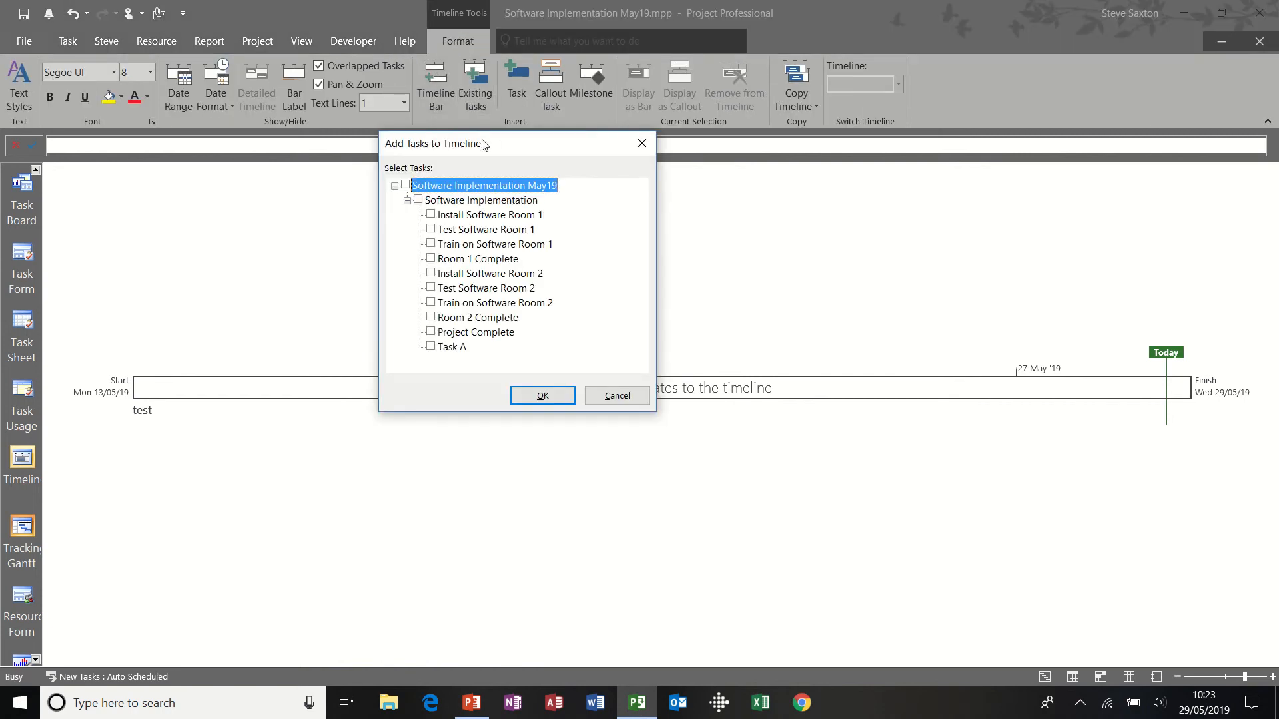
pyautogui.click(431, 258)
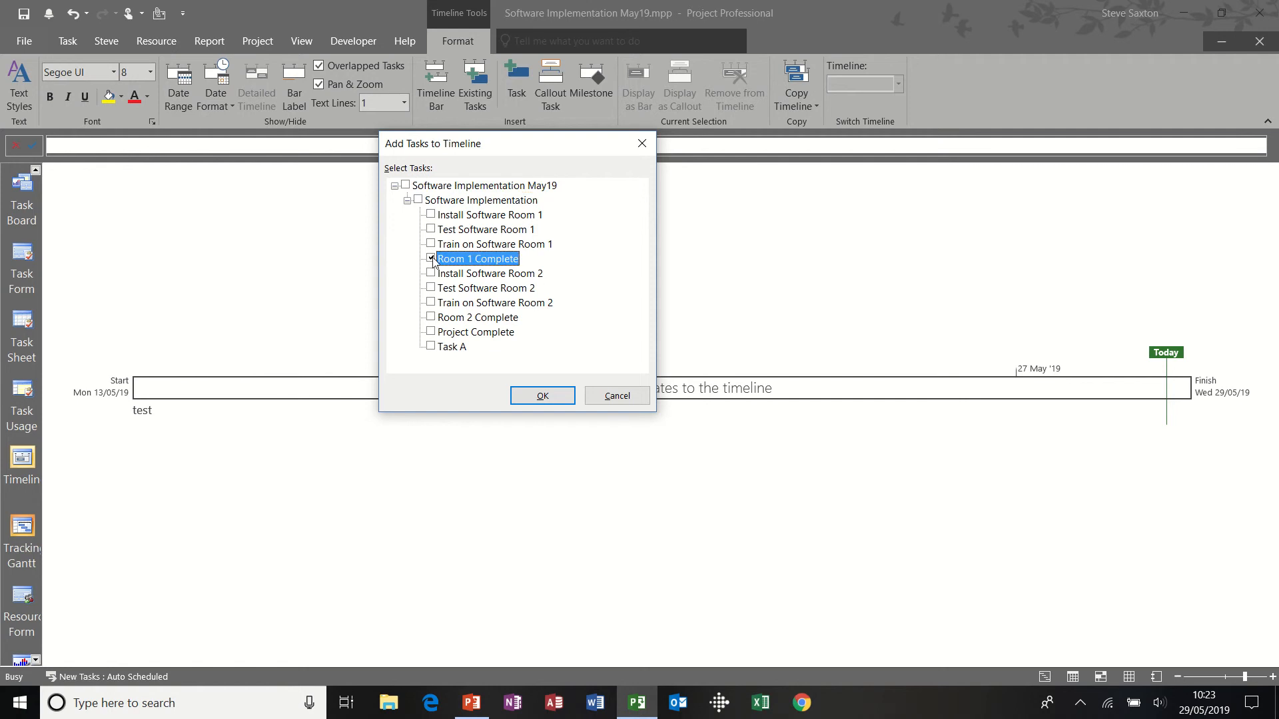
pyautogui.click(431, 318)
pyautogui.click(431, 332)
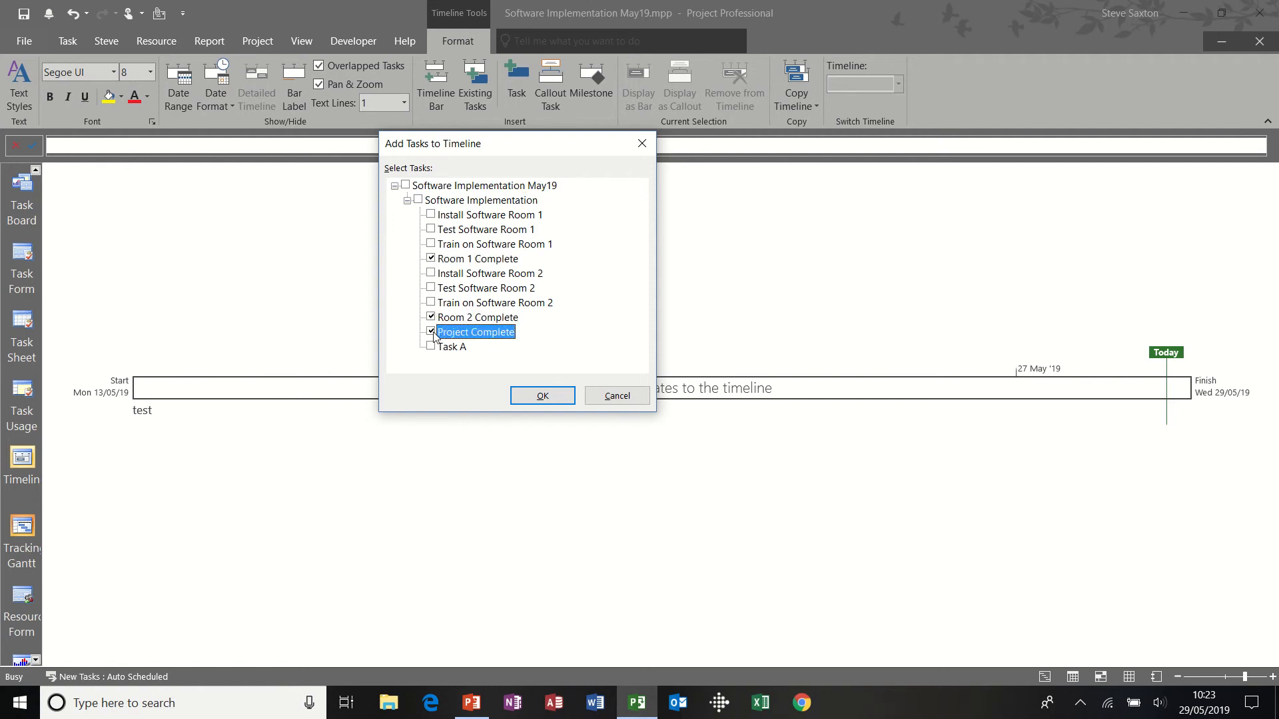
pyautogui.click(544, 398)
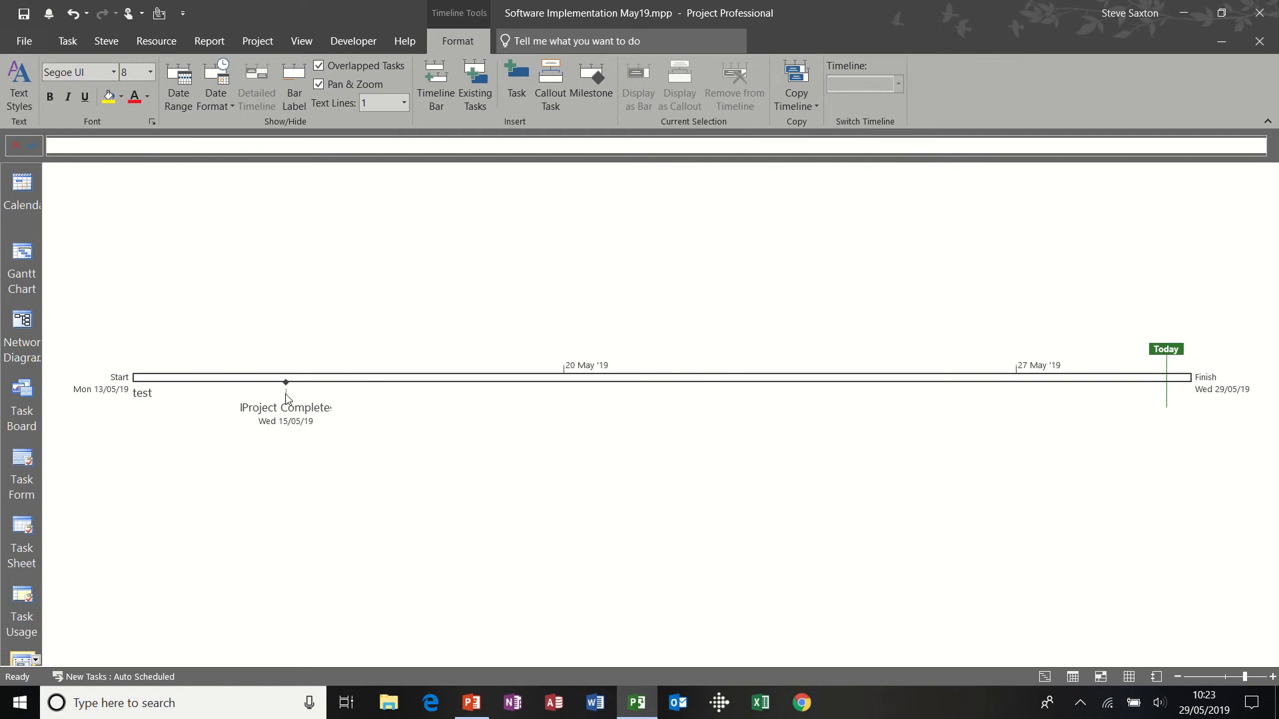
# Step: Separate the overlapping milestone callouts, moving Project Complete down and right and Room 2 Complete down and left of Room 1 Complete
pyautogui.moveTo(284, 390)
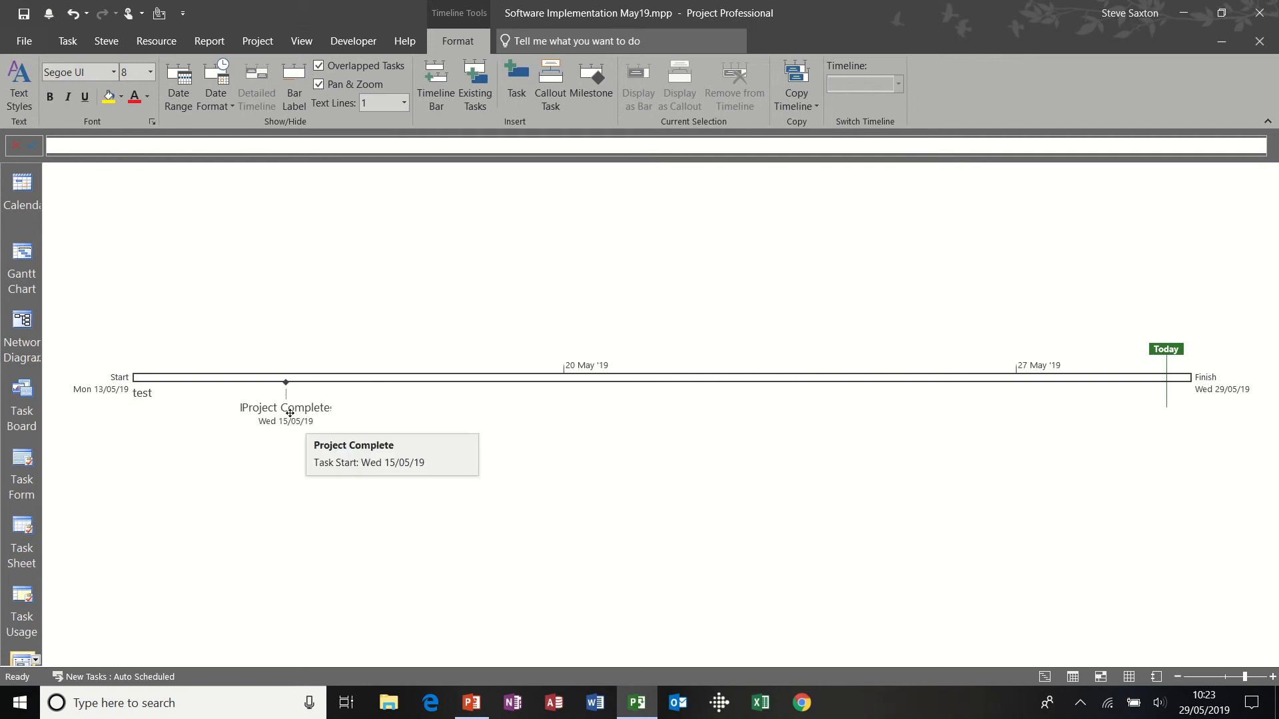
pyautogui.moveTo(300, 421); pyautogui.dragTo(395, 447)
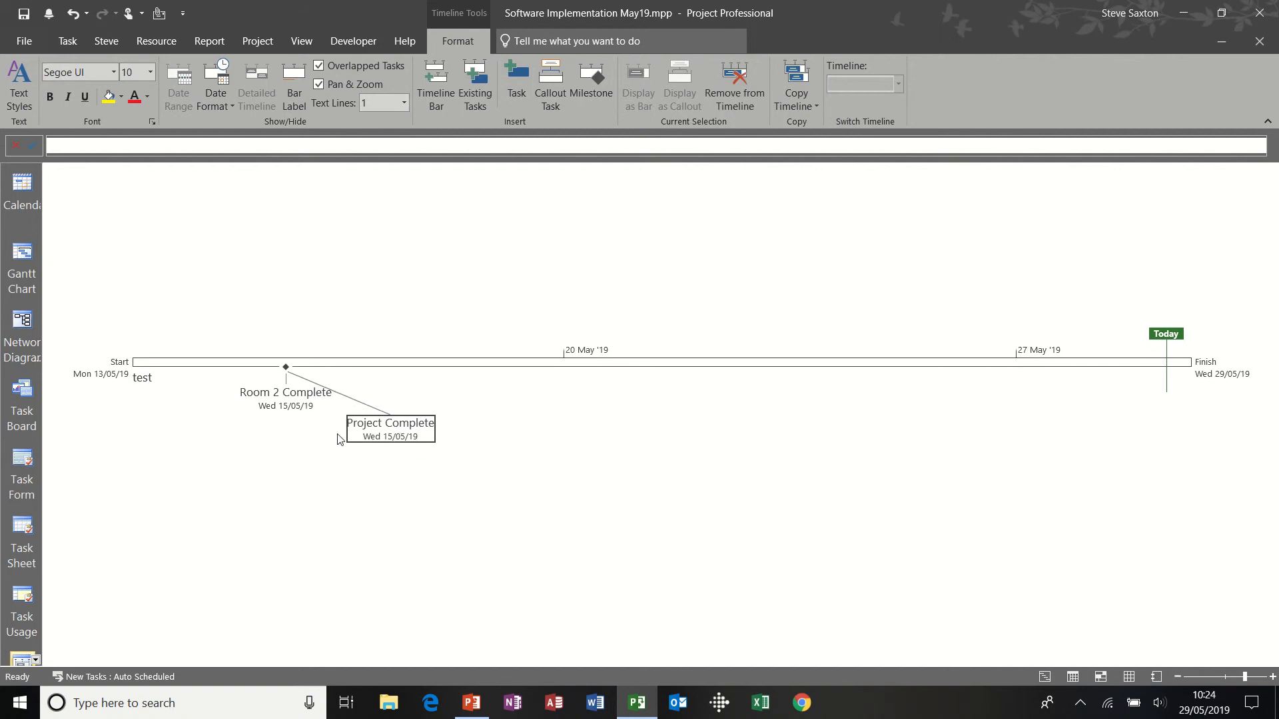
pyautogui.moveTo(287, 392); pyautogui.dragTo(199, 426)
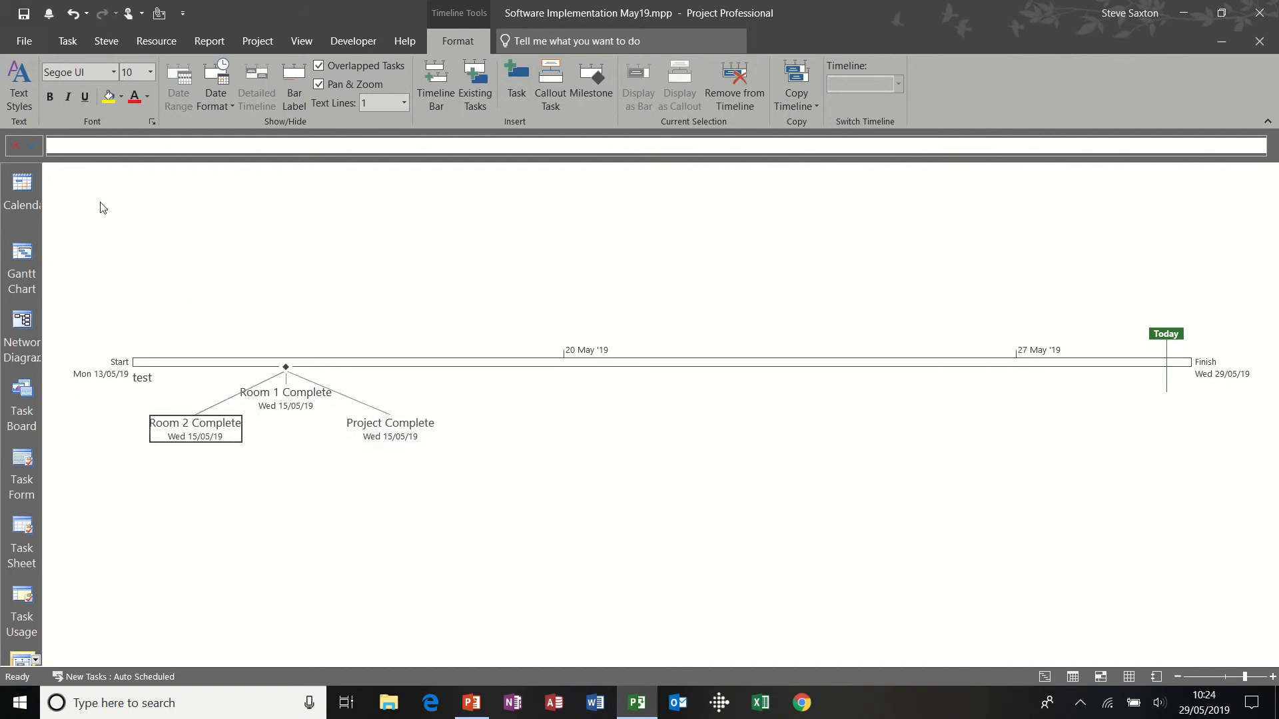
# Step: Add the existing tasks Install Software Room 1 and Train on Software Room 2 to the timeline, and insert a second timeline bar
pyautogui.click(24, 252)
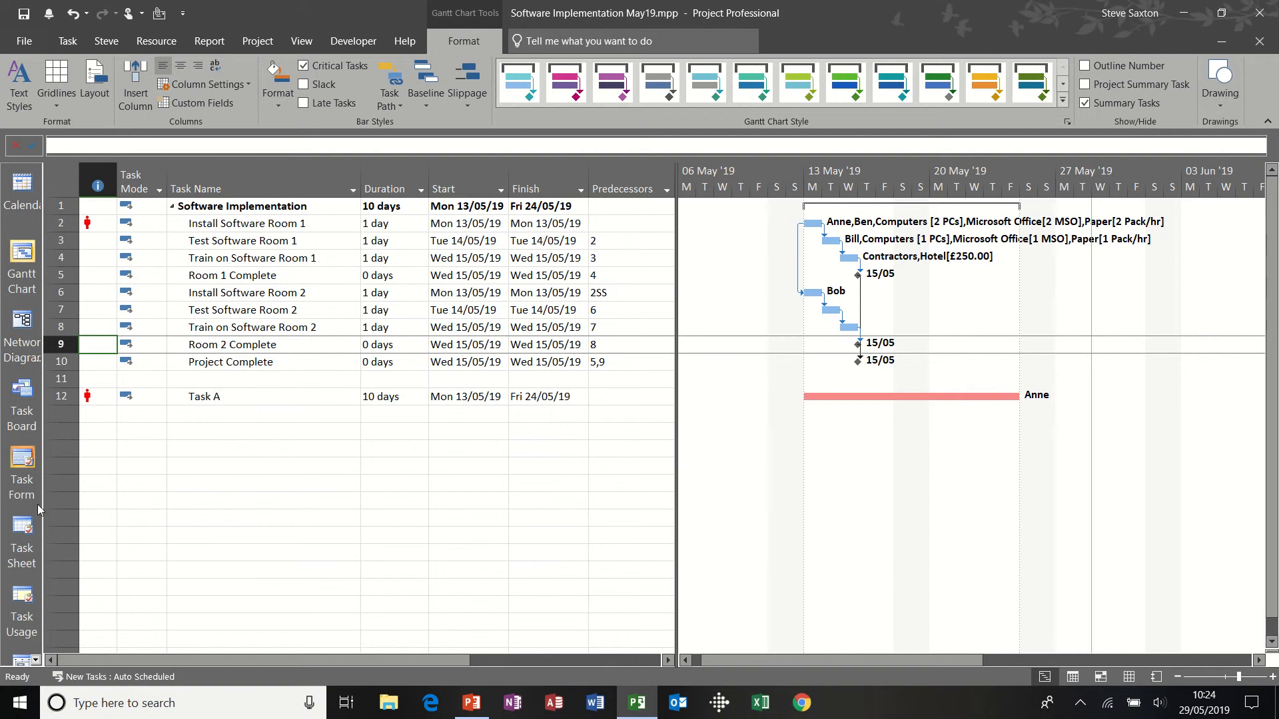
pyautogui.click(23, 668)
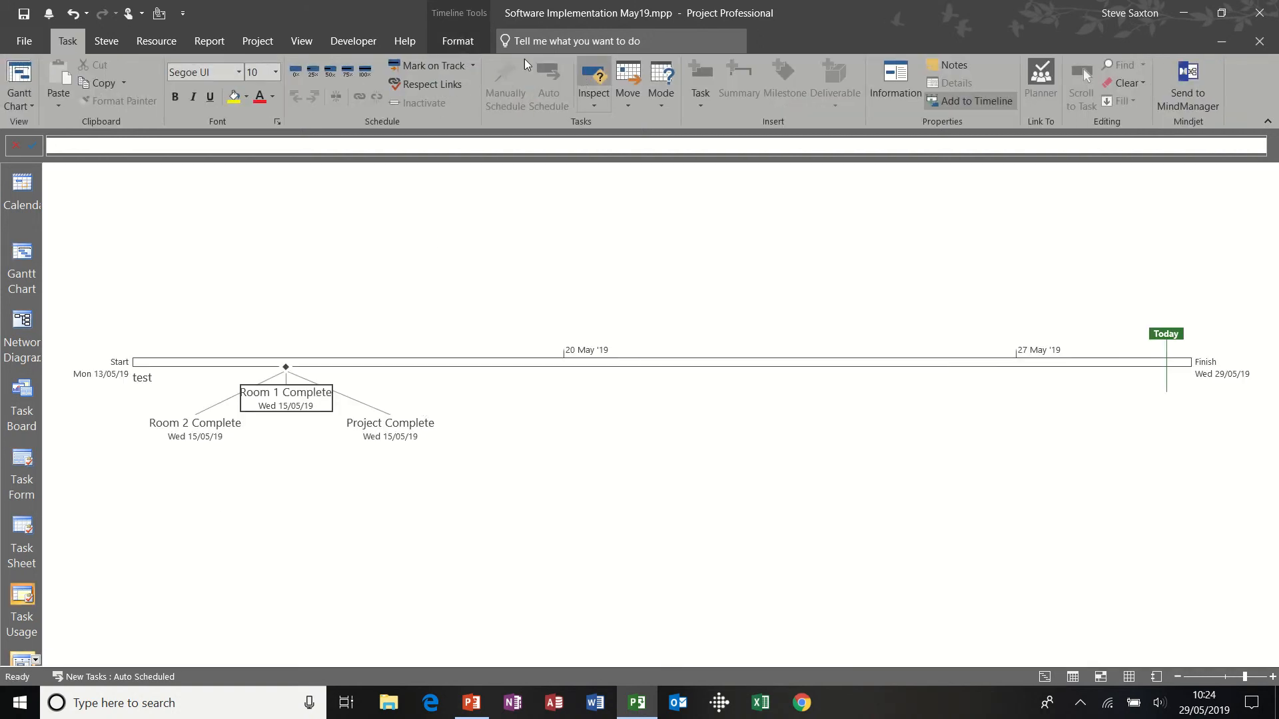
pyautogui.click(458, 40)
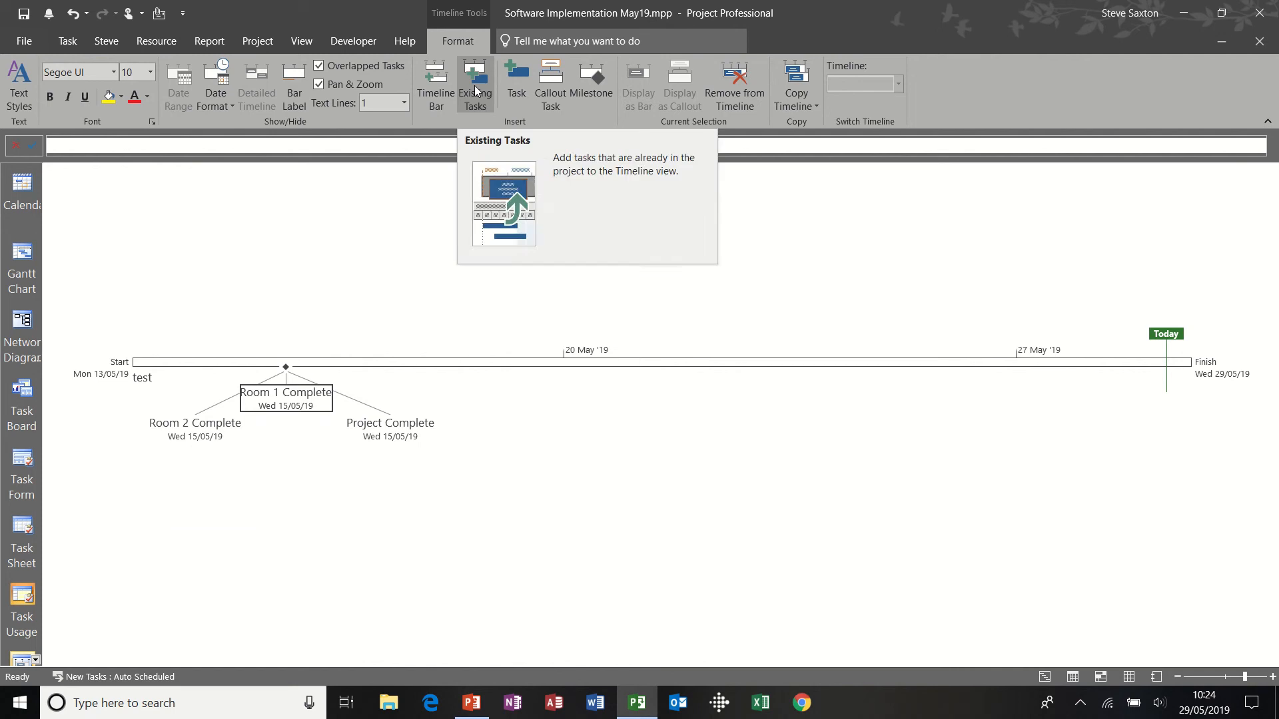
pyautogui.click(475, 90)
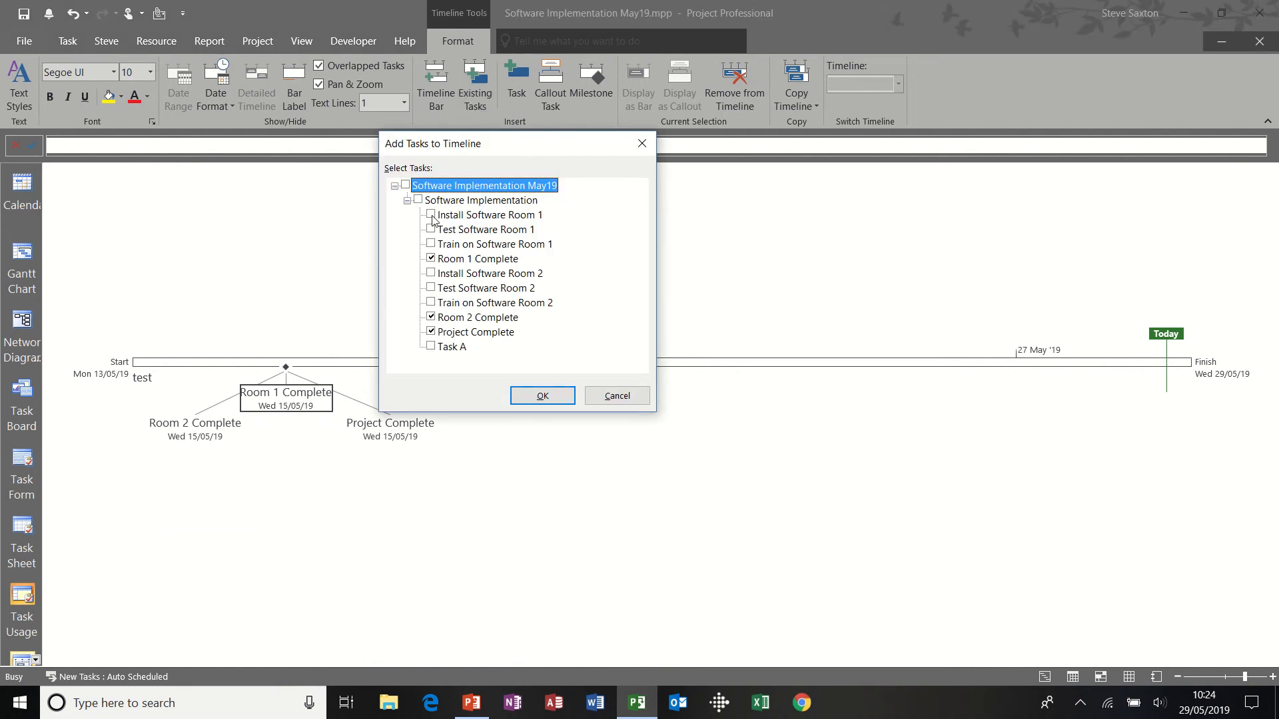
pyautogui.click(431, 215)
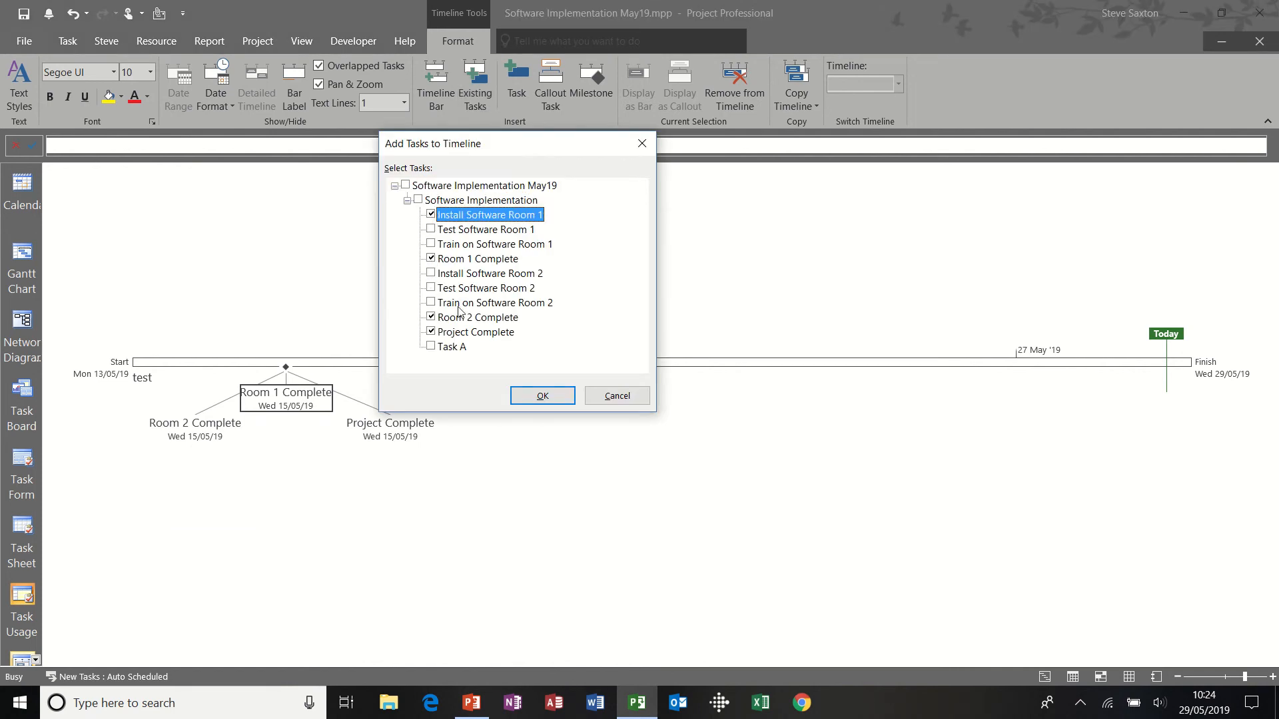
pyautogui.click(431, 303)
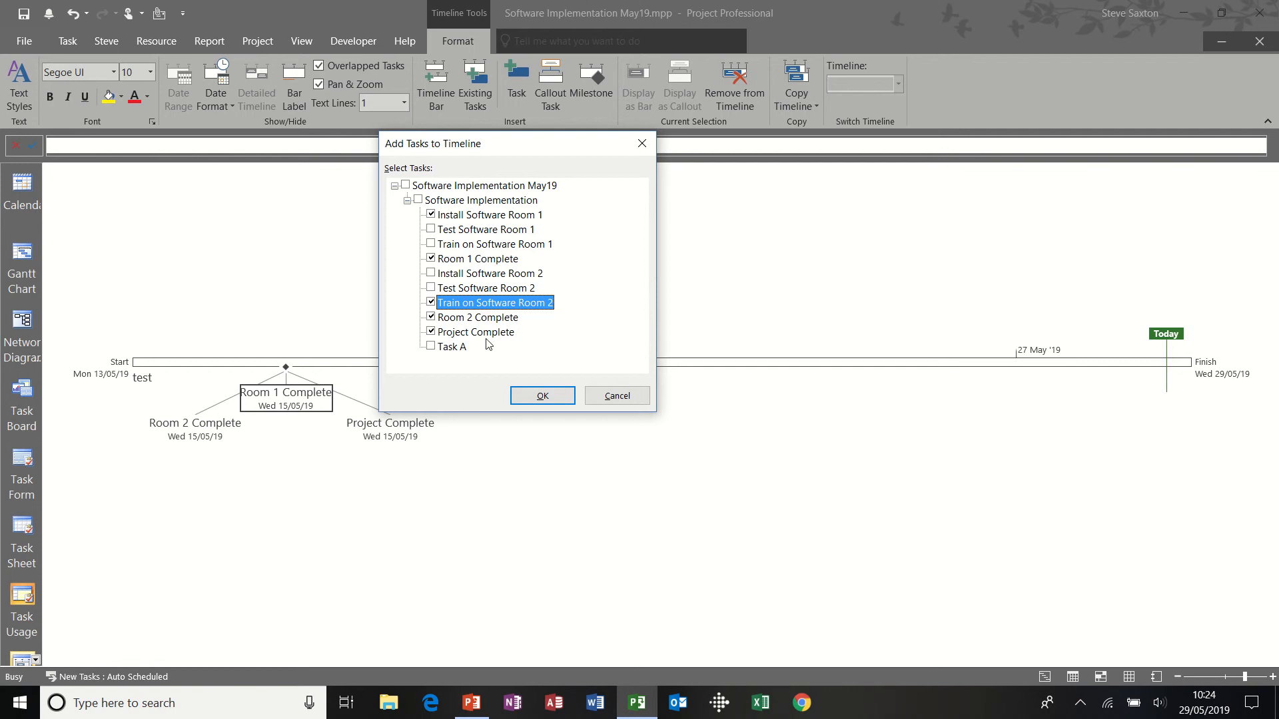
pyautogui.click(538, 395)
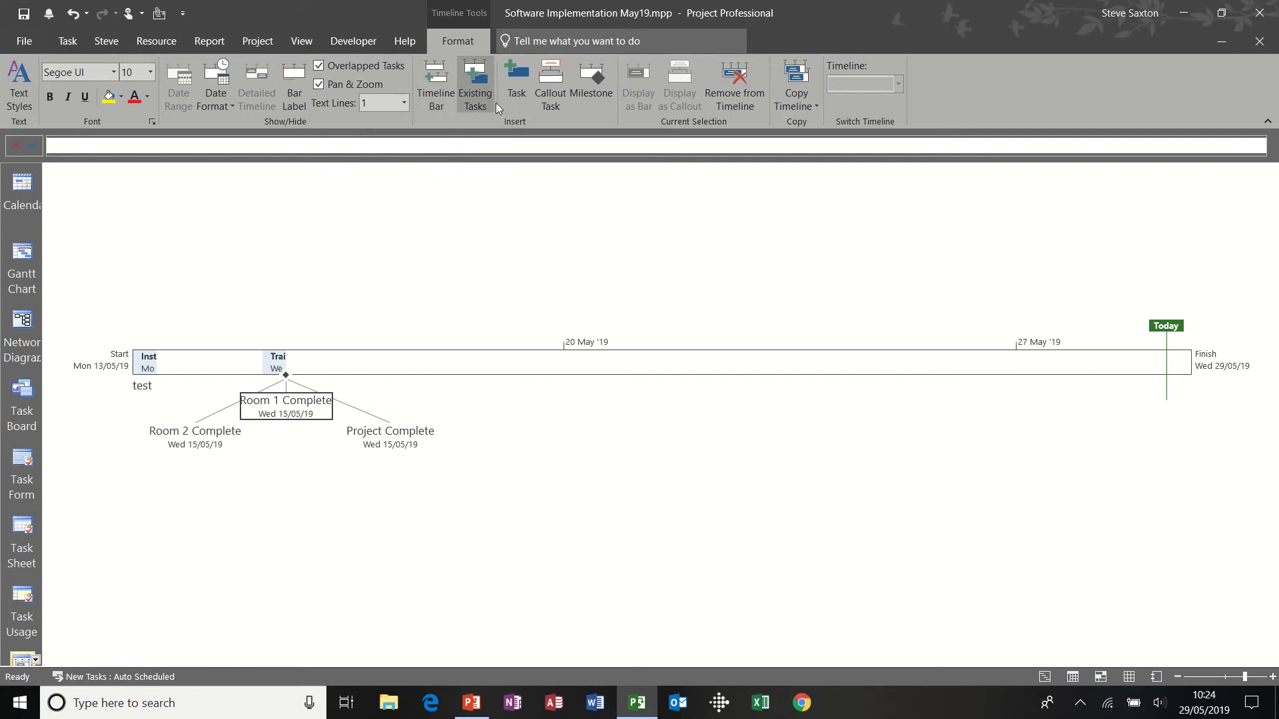
pyautogui.click(437, 78)
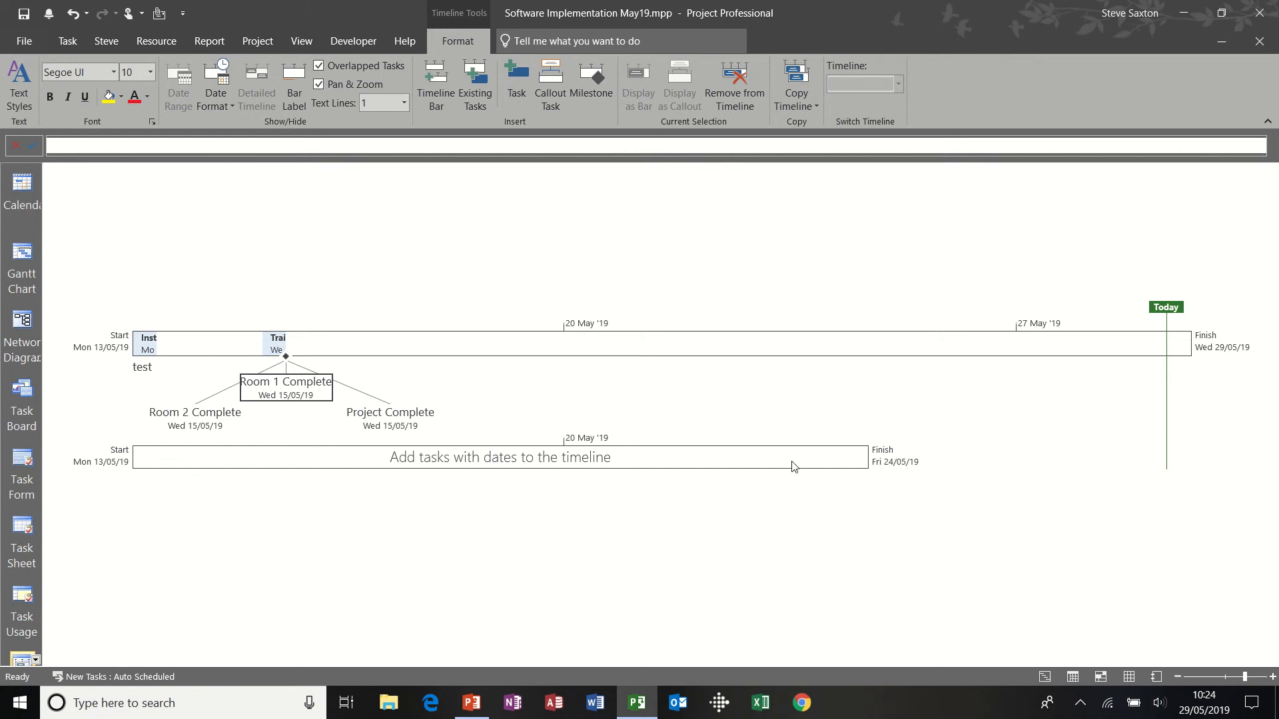
# Step: Set the second timeline bar's date range to custom dates from Mon 13/05/19 to Fri 17/05/19
pyautogui.click(571, 455)
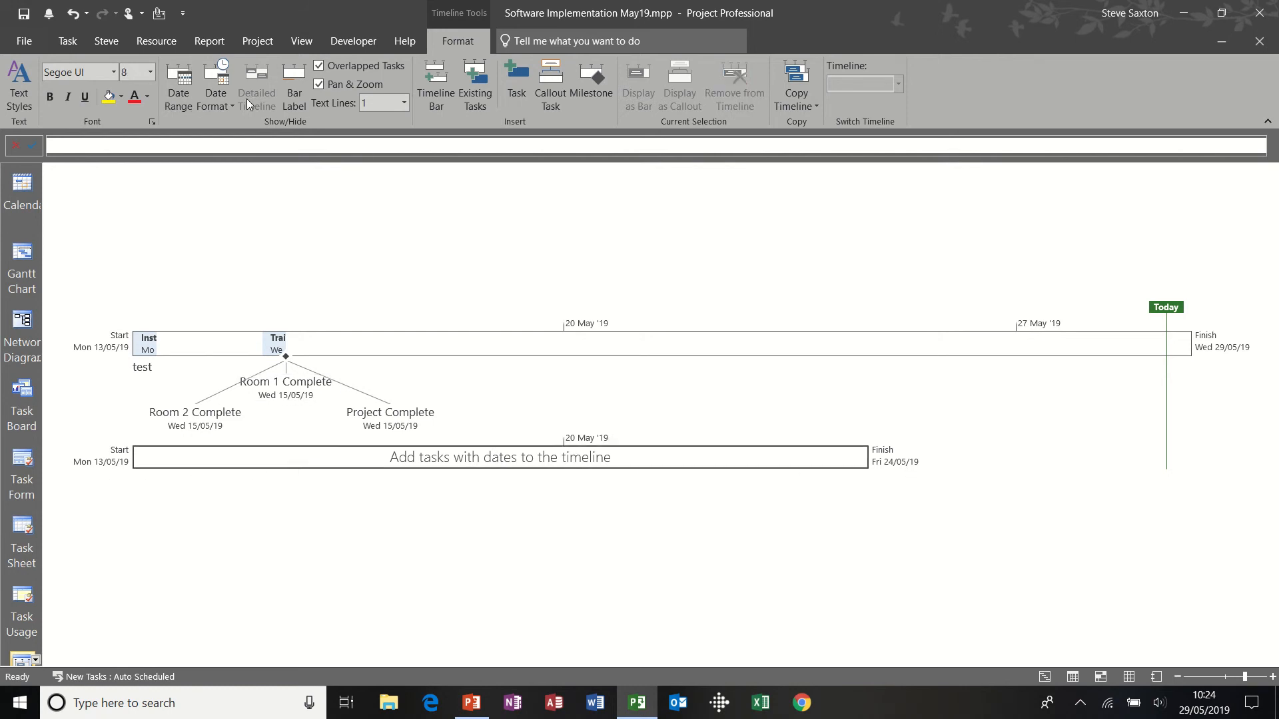
pyautogui.click(225, 105)
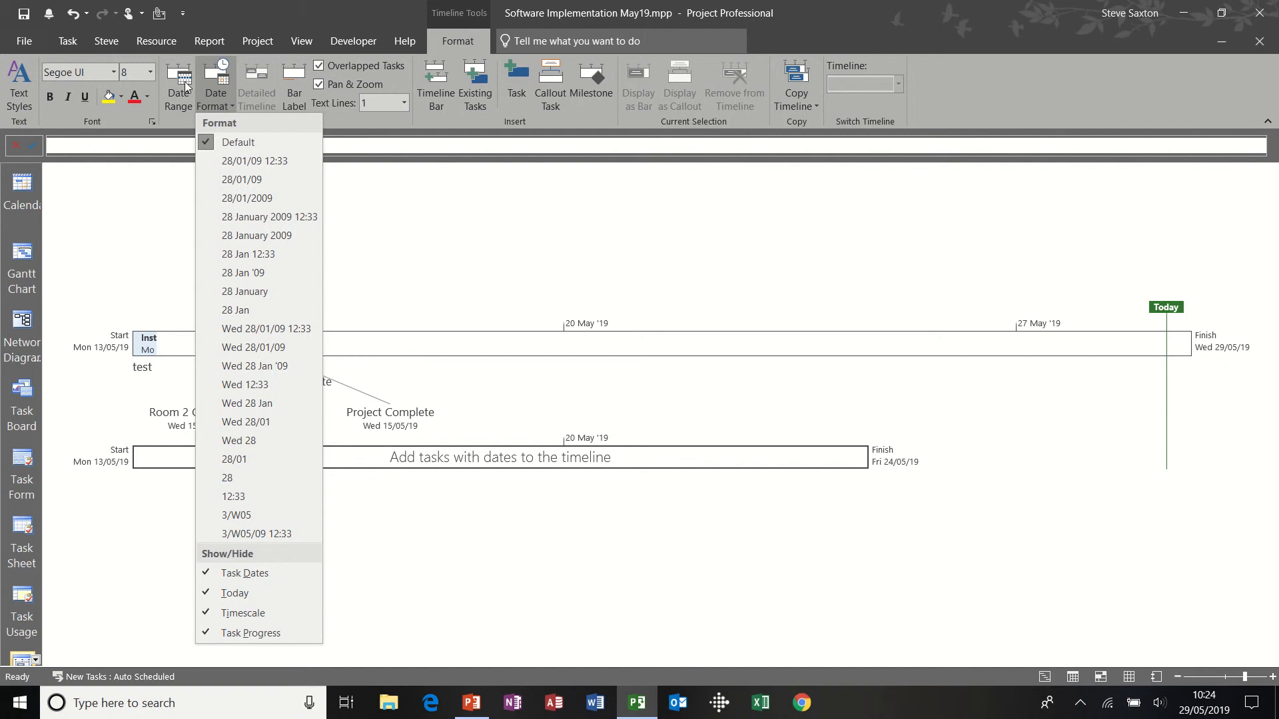
pyautogui.click(187, 86)
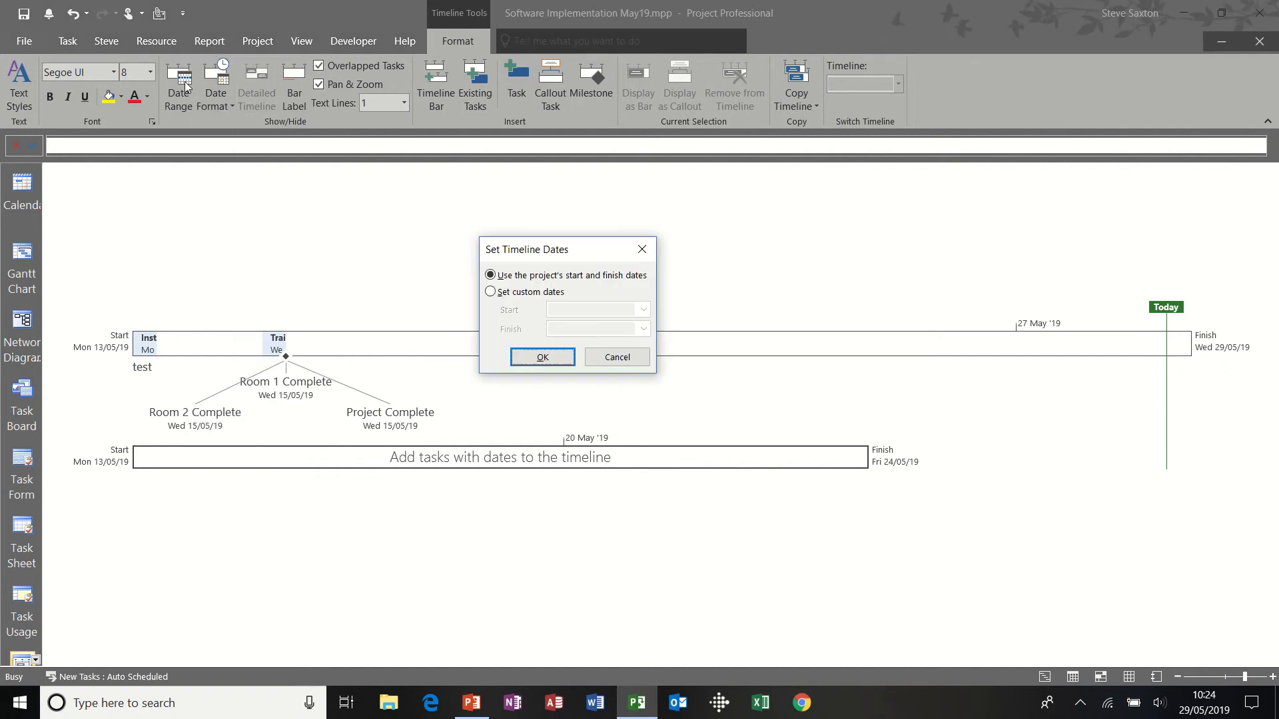
pyautogui.click(491, 291)
pyautogui.click(643, 310)
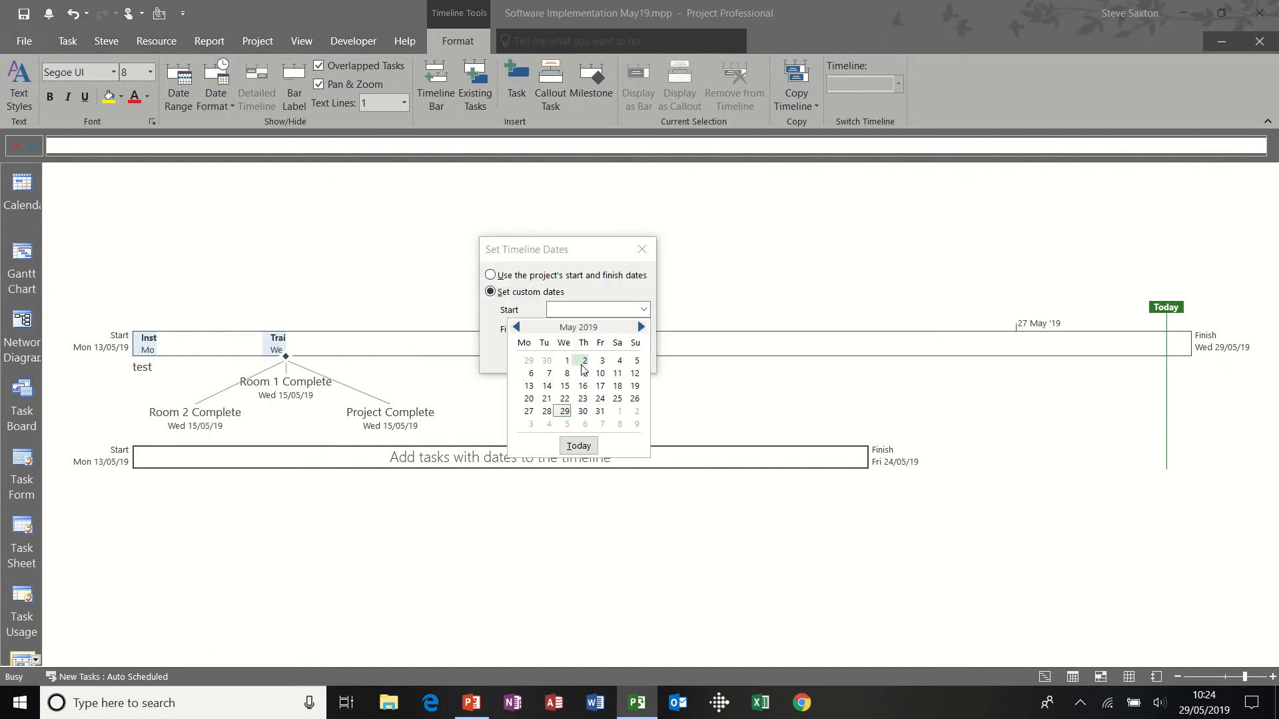
pyautogui.click(528, 387)
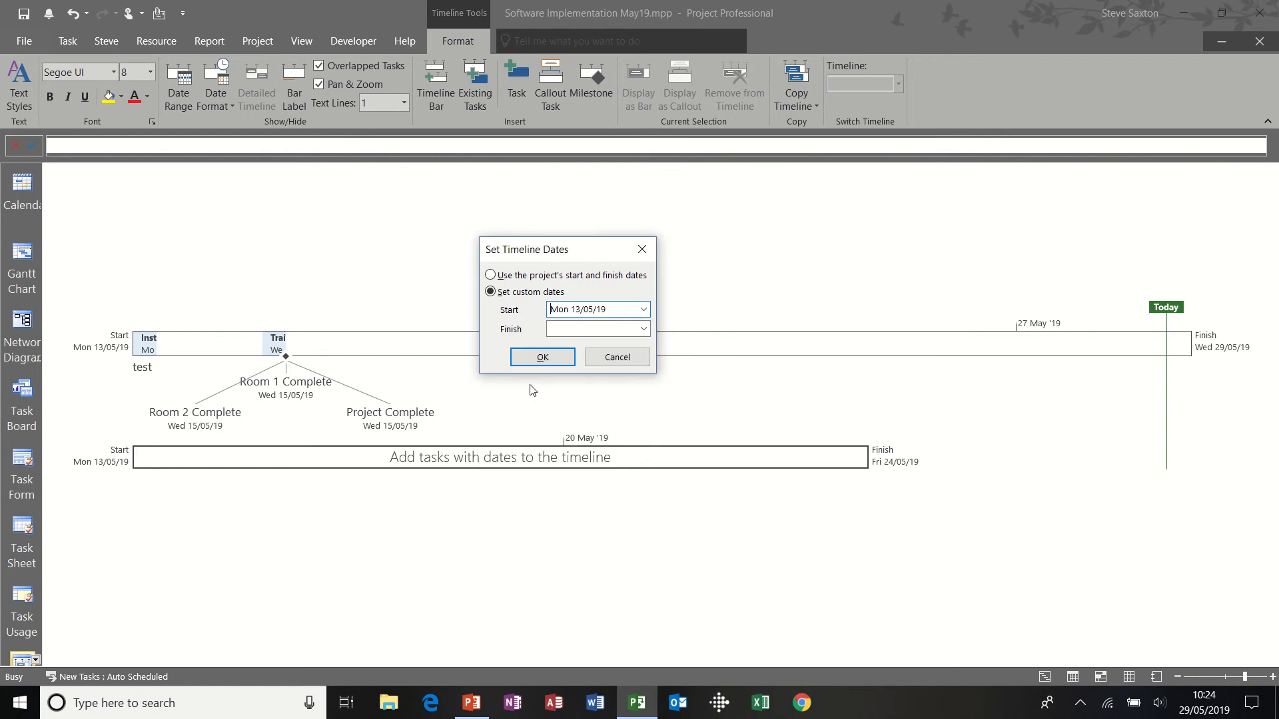
pyautogui.click(643, 329)
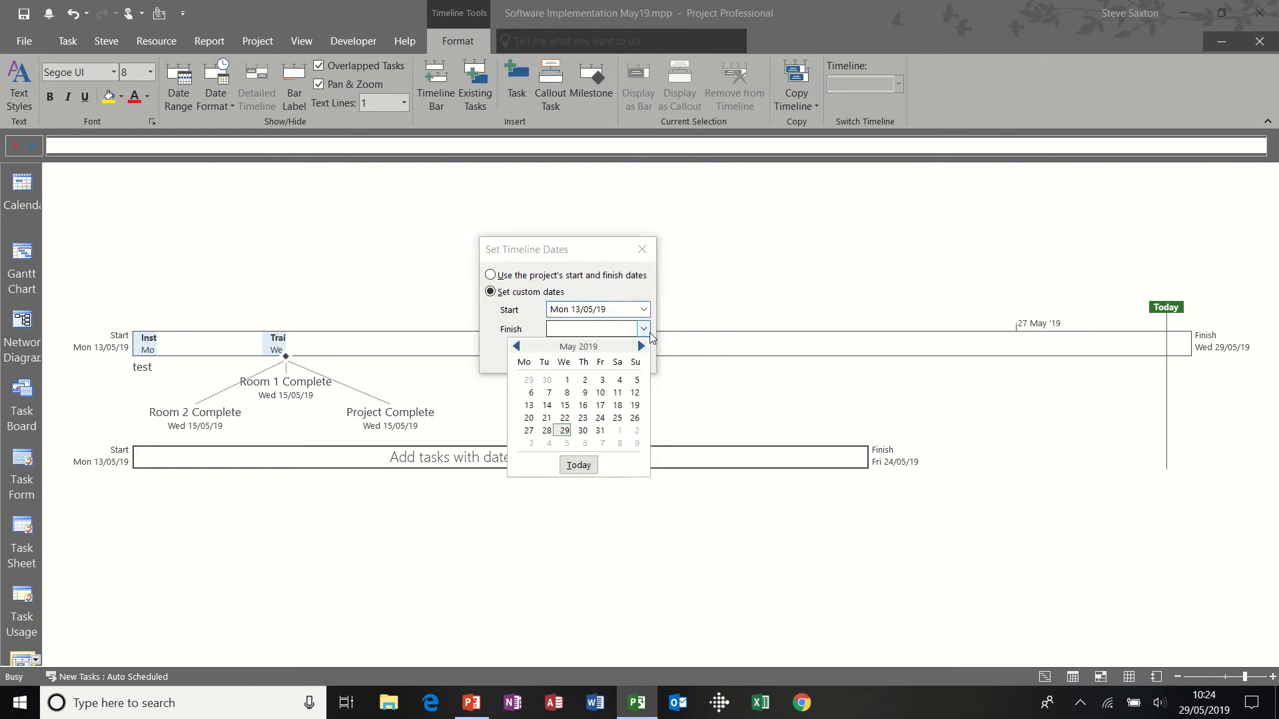
pyautogui.click(600, 405)
pyautogui.click(547, 362)
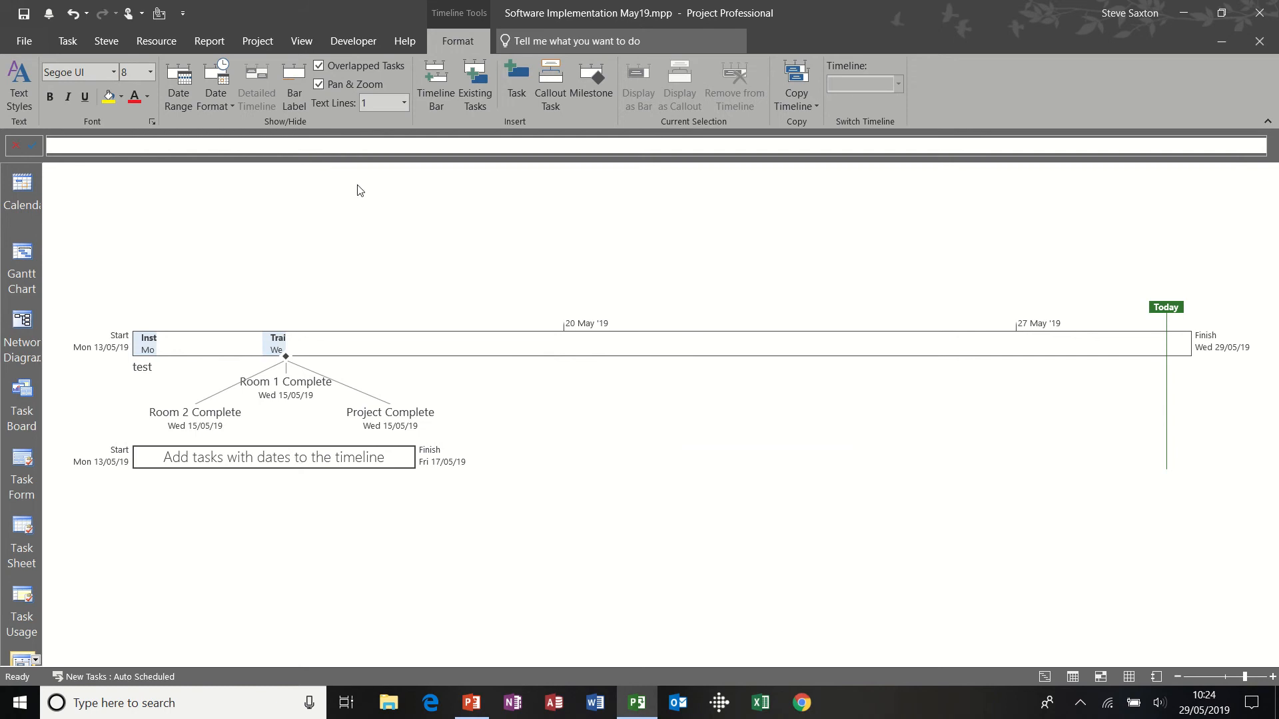
# Step: Add the existing task Install Software Room 2 to the second timeline bar
pyautogui.click(475, 87)
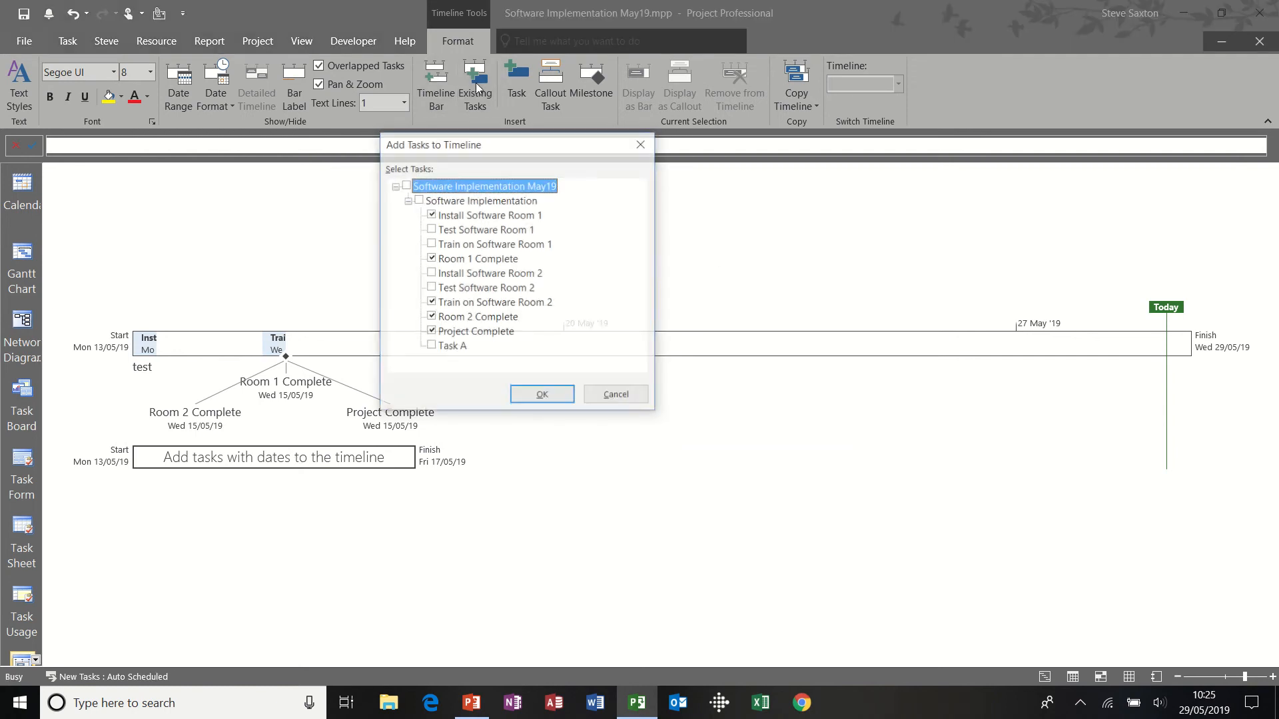
pyautogui.click(431, 273)
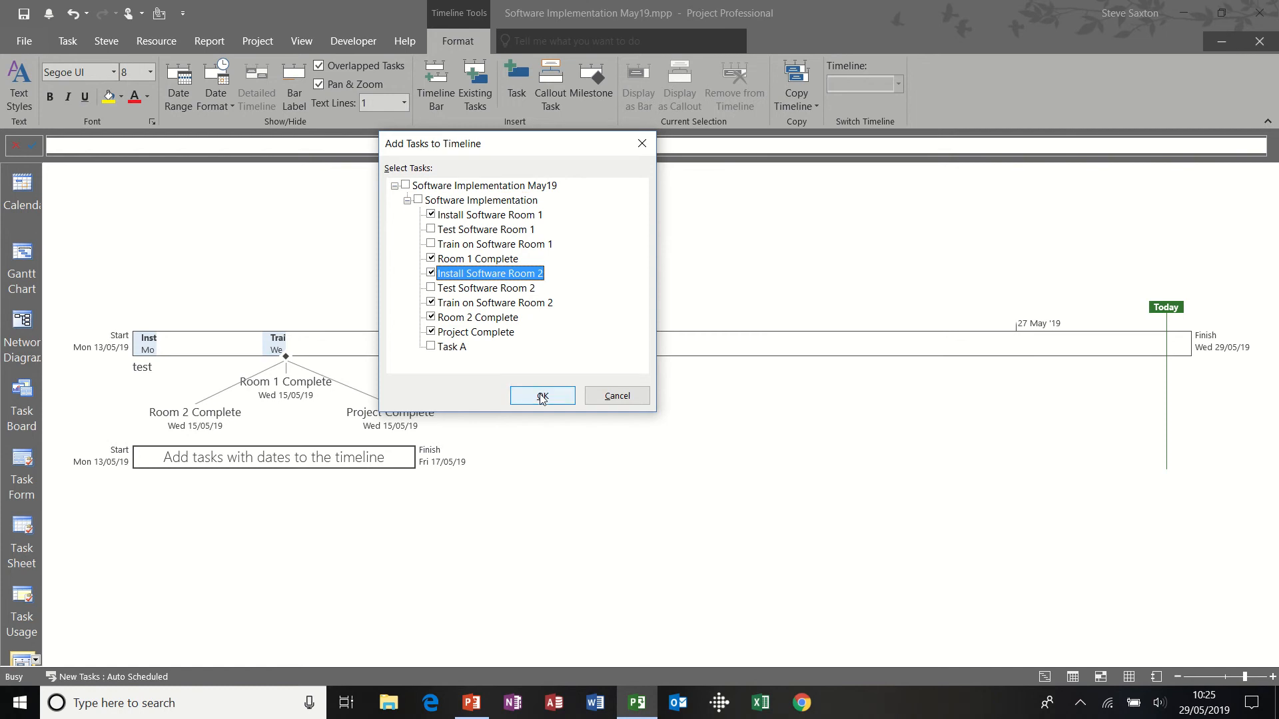
pyautogui.click(543, 395)
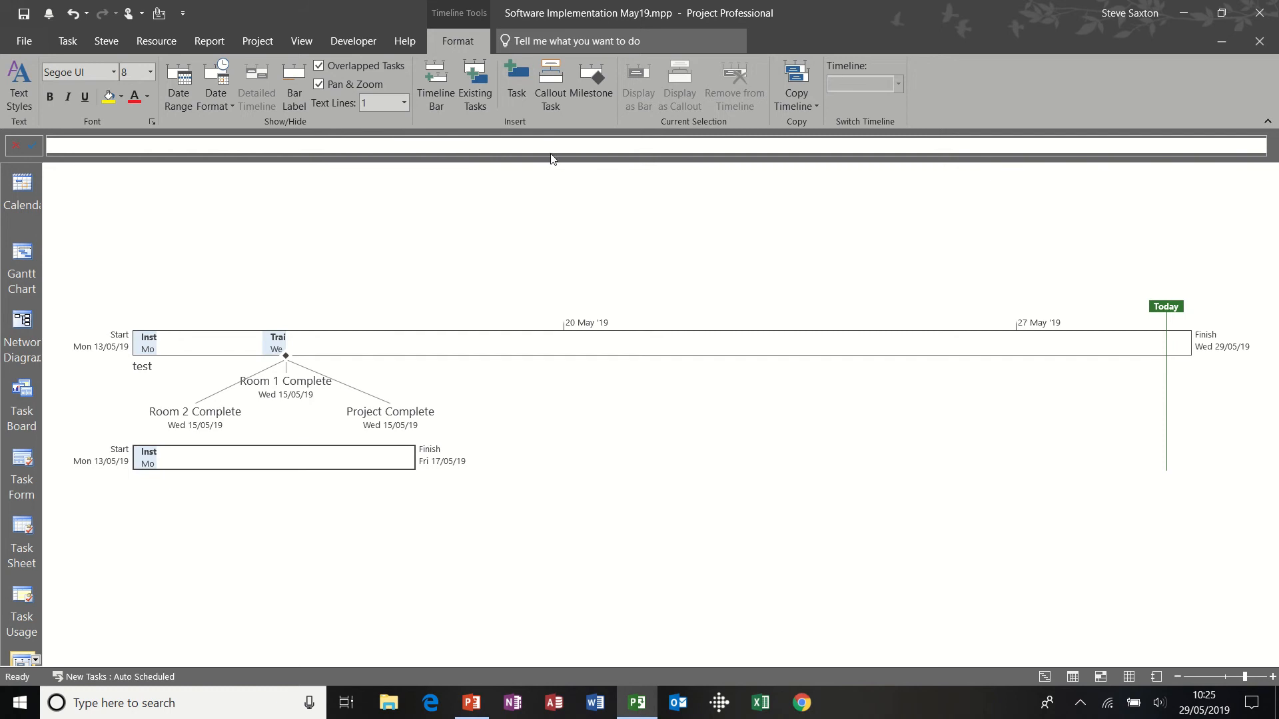
pyautogui.click(803, 101)
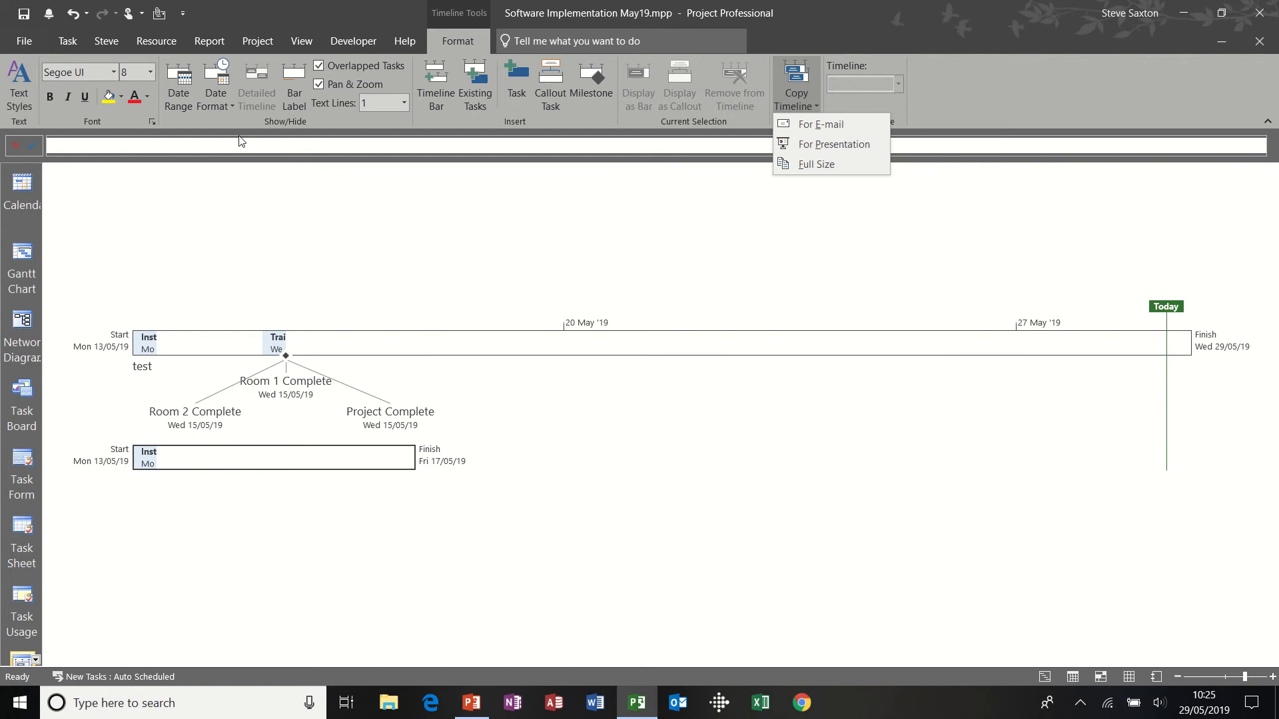
pyautogui.click(225, 101)
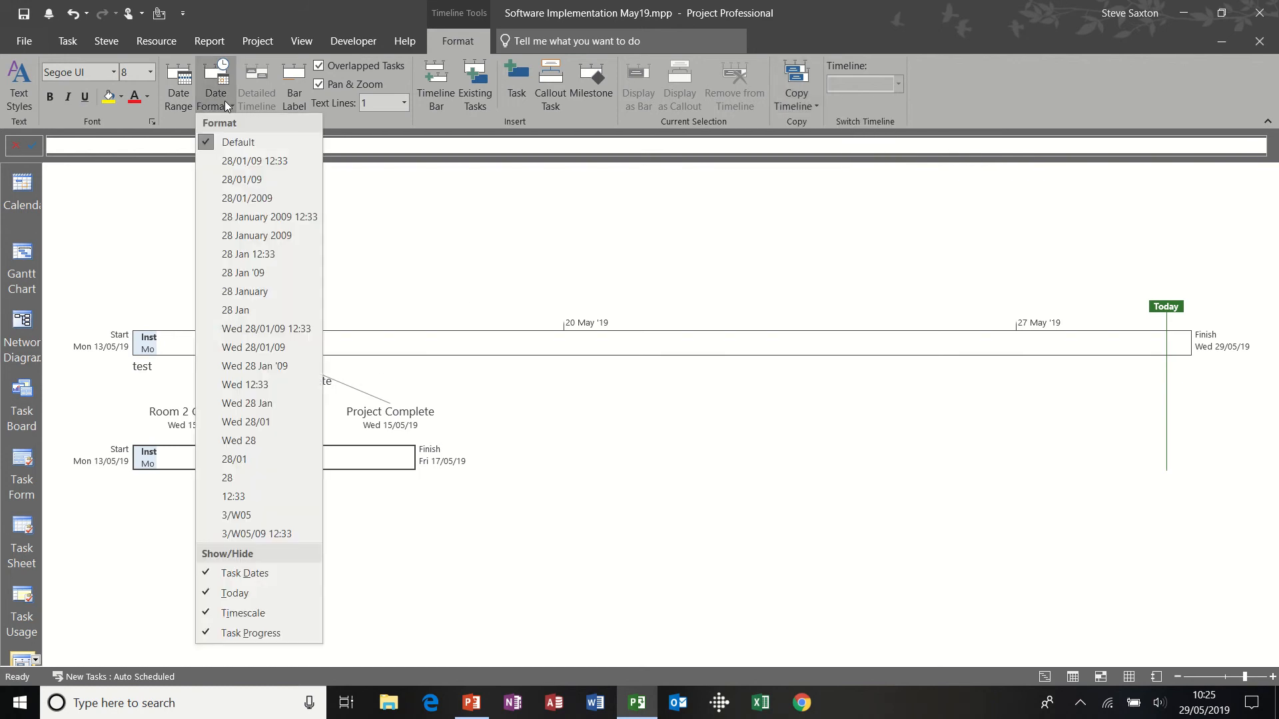
pyautogui.click(225, 102)
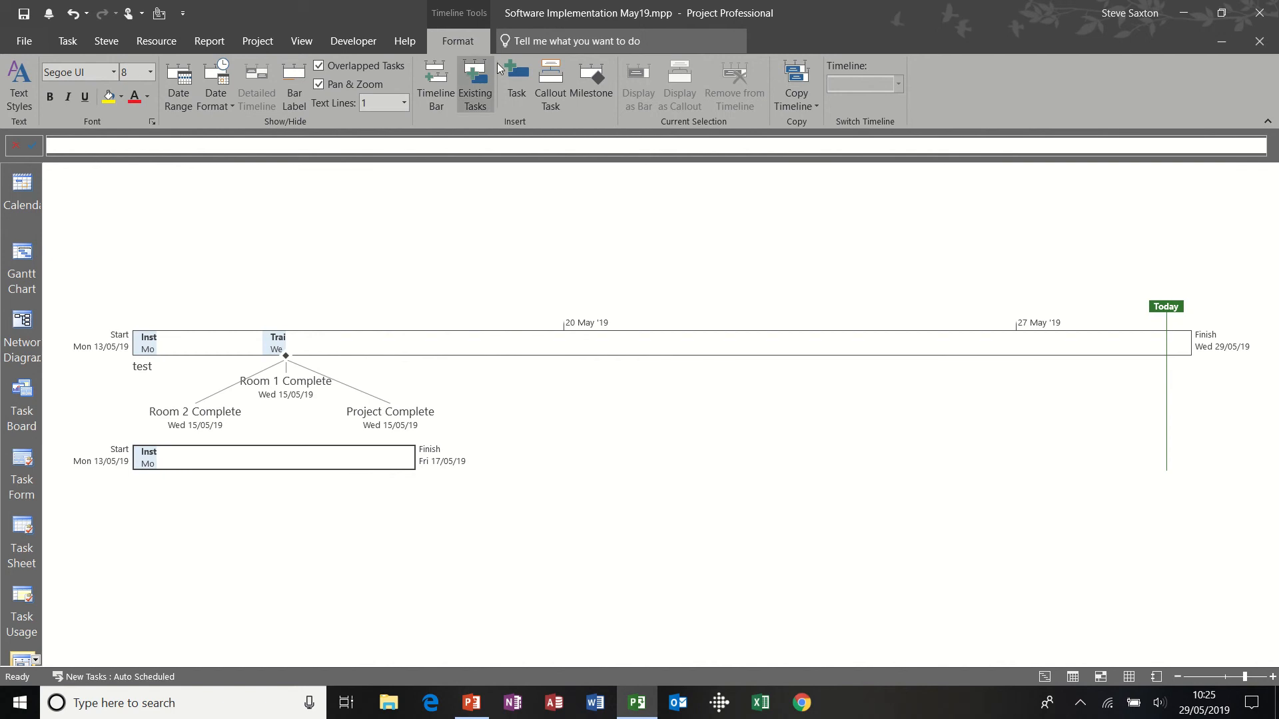
# Step: Insert a new callout task named Review on the first timeline bar and move its callout slightly up and right
pyautogui.click(559, 345)
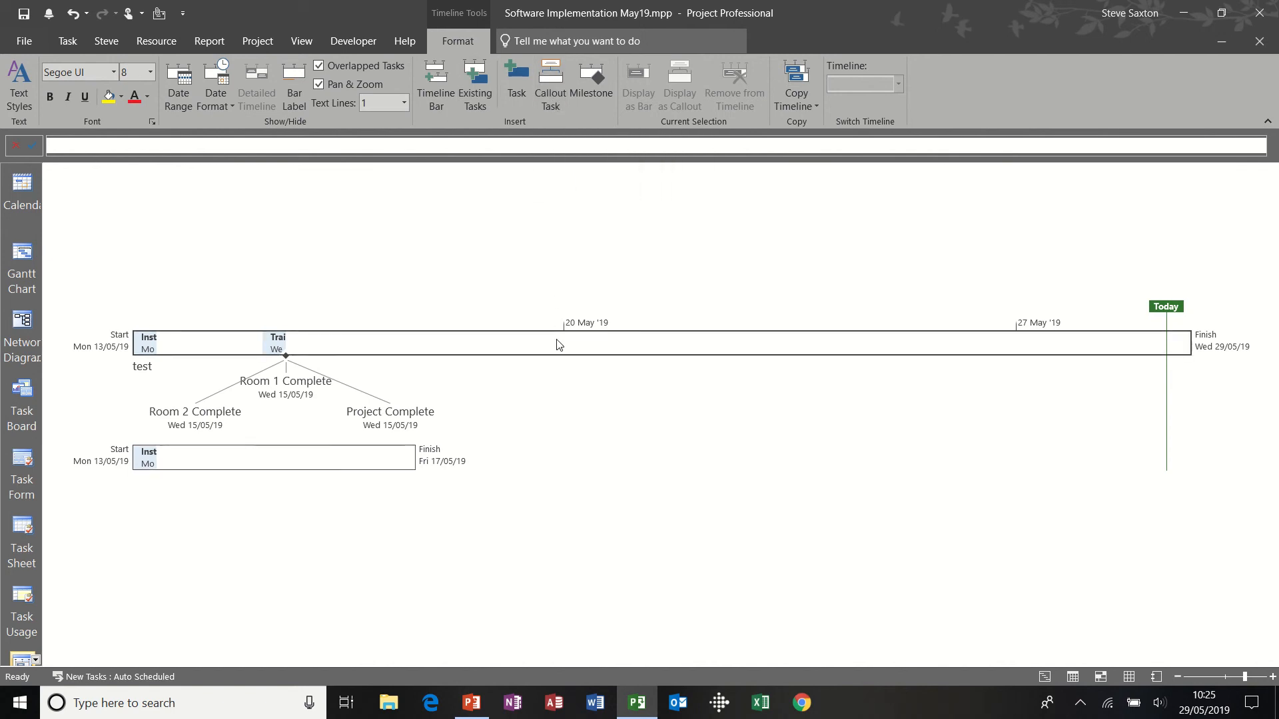
pyautogui.click(553, 89)
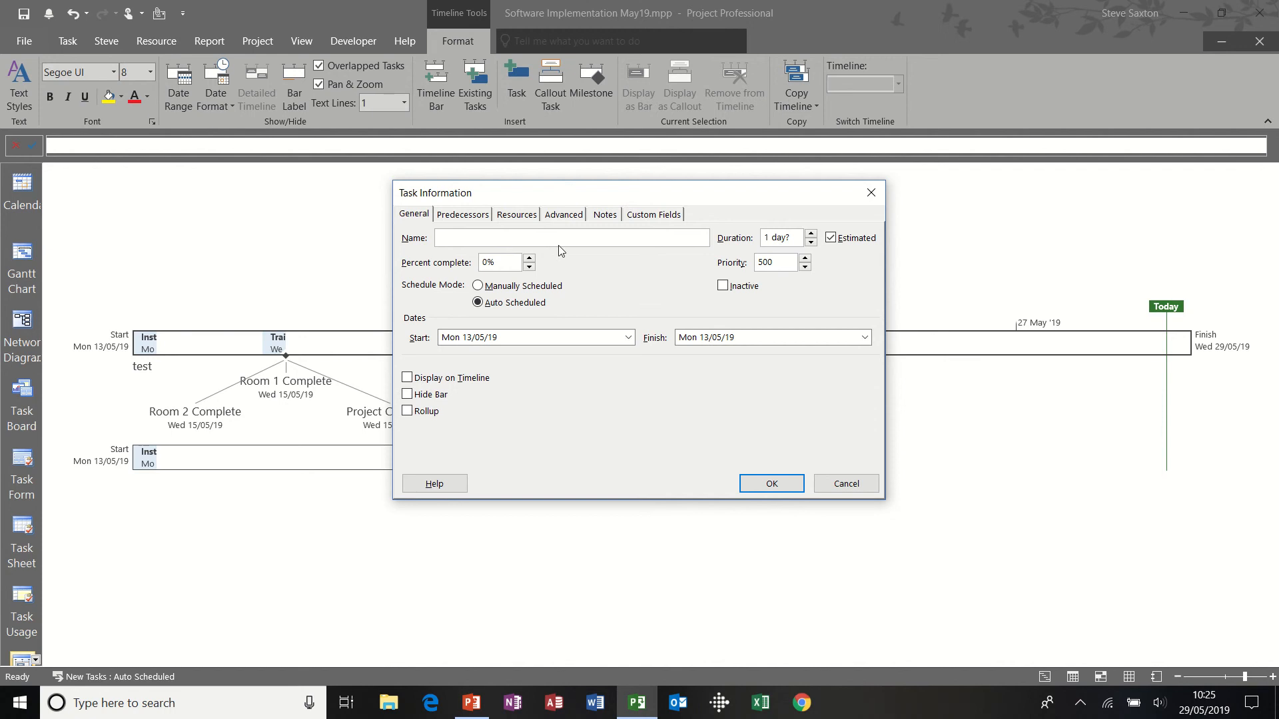
pyautogui.write('Review')
pyautogui.click(775, 484)
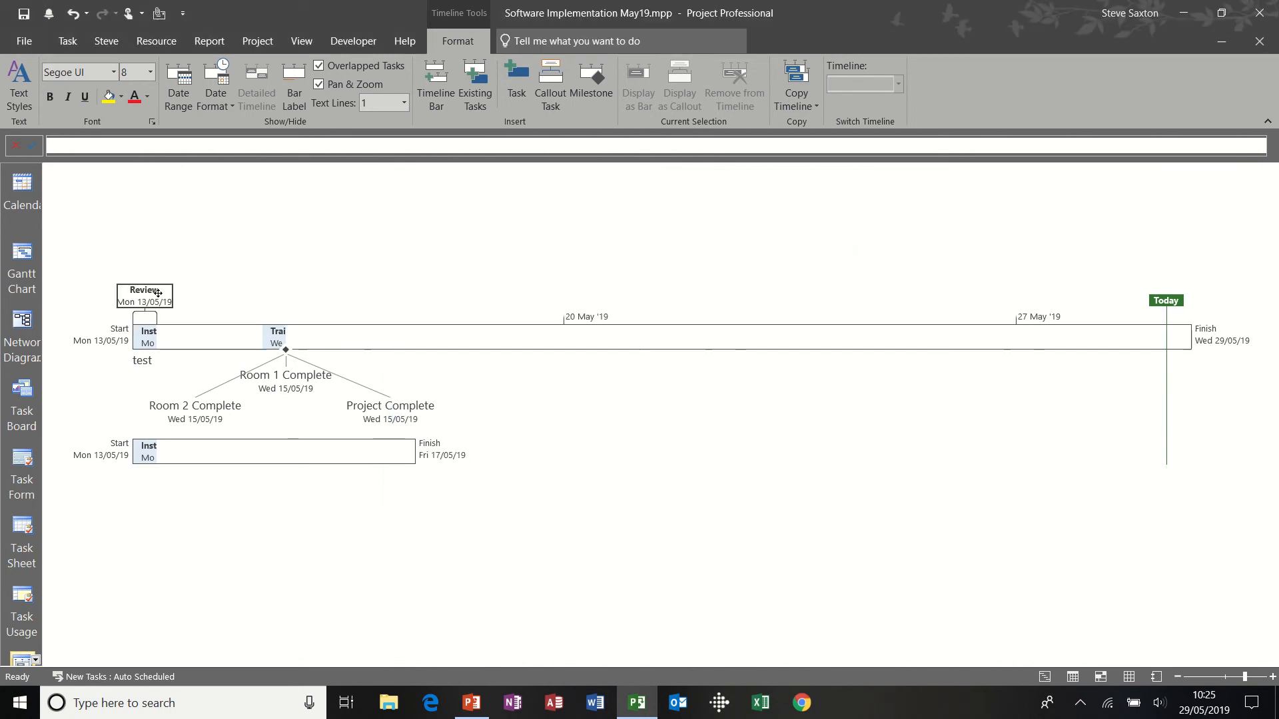
pyautogui.moveTo(171, 297)
pyautogui.mouseDown()
pyautogui.moveTo(329, 281)
pyautogui.moveTo(171, 284)
pyautogui.mouseUp()
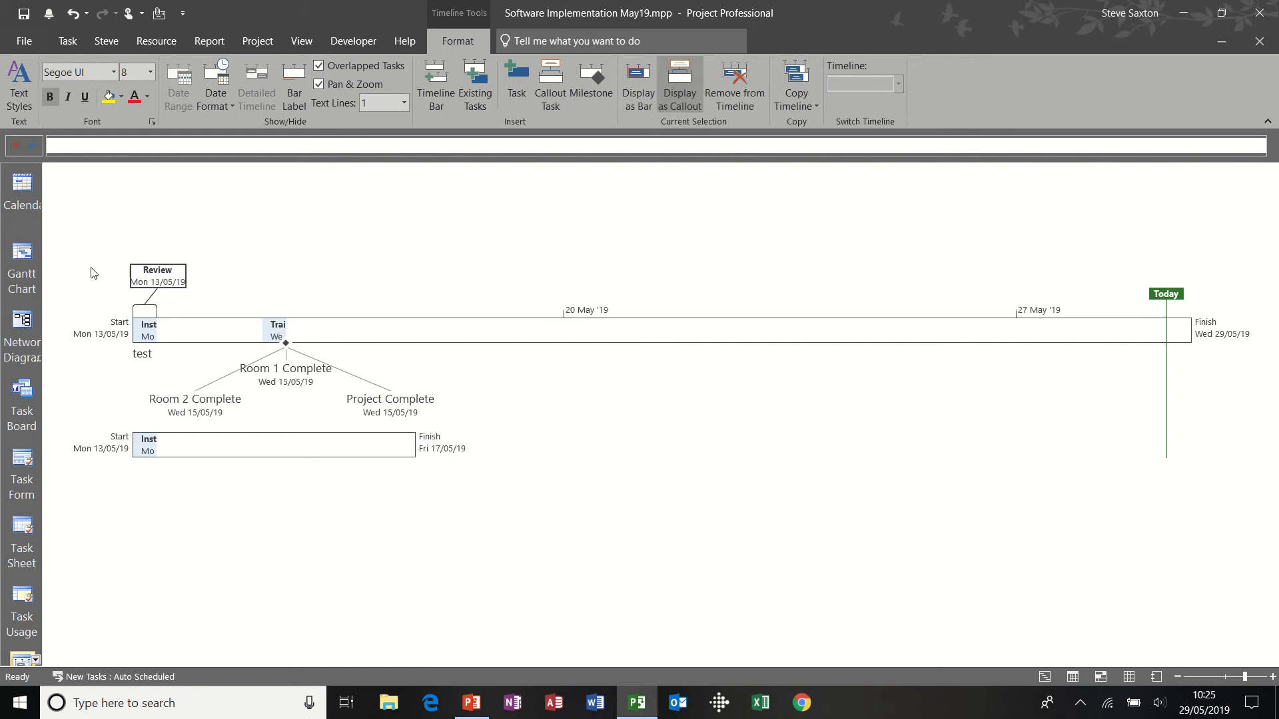
# Step: In the Gantt Chart view, delete Task A and the blank row below Project Complete
pyautogui.click(22, 258)
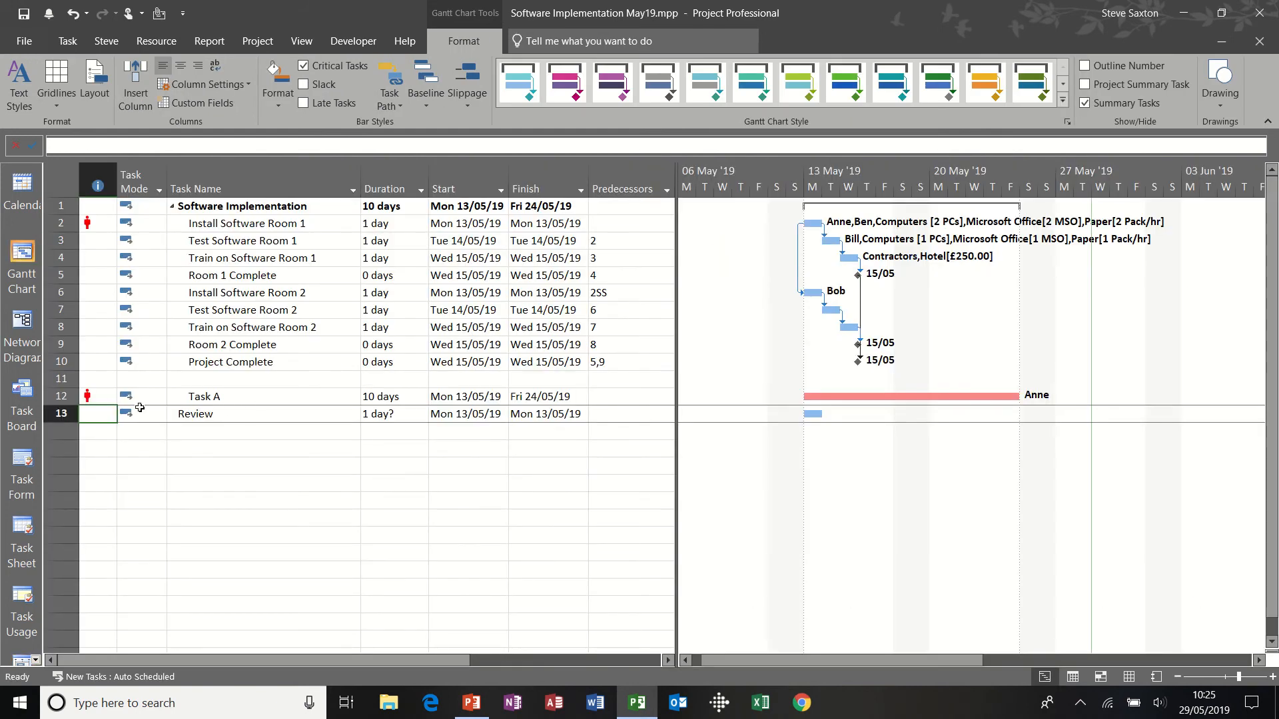
pyautogui.click(62, 398)
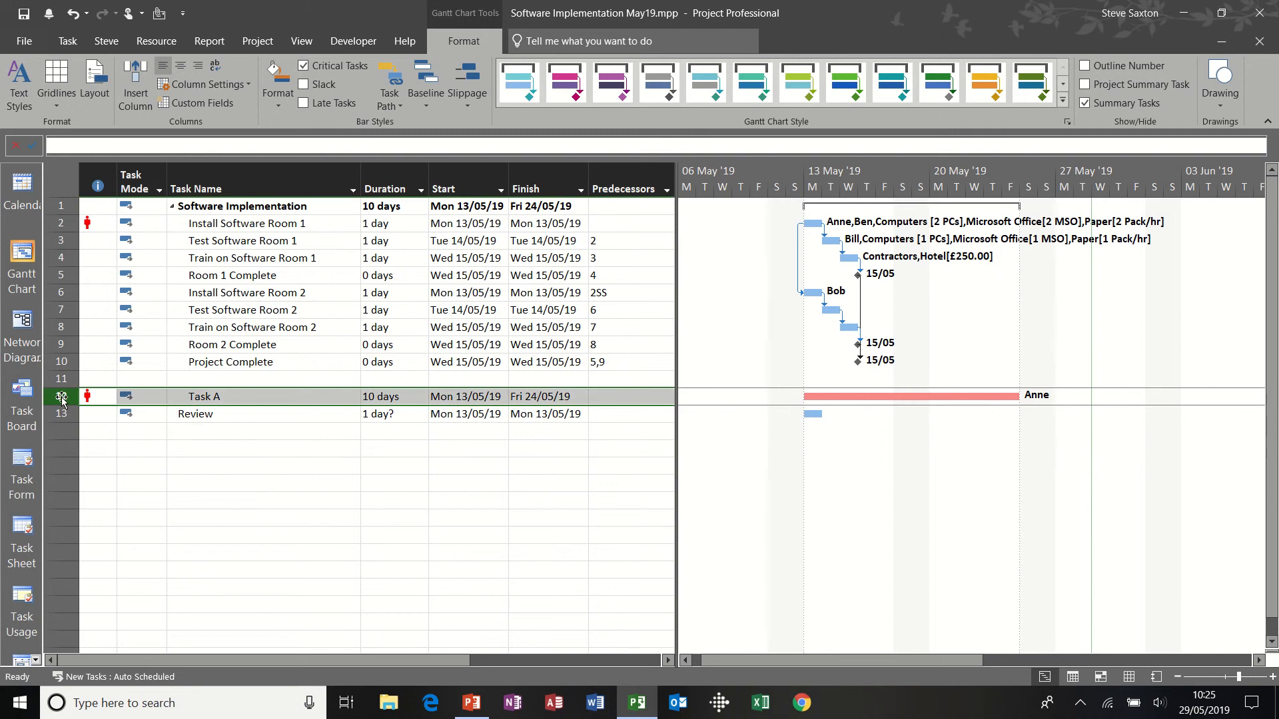
pyautogui.press('Delete')
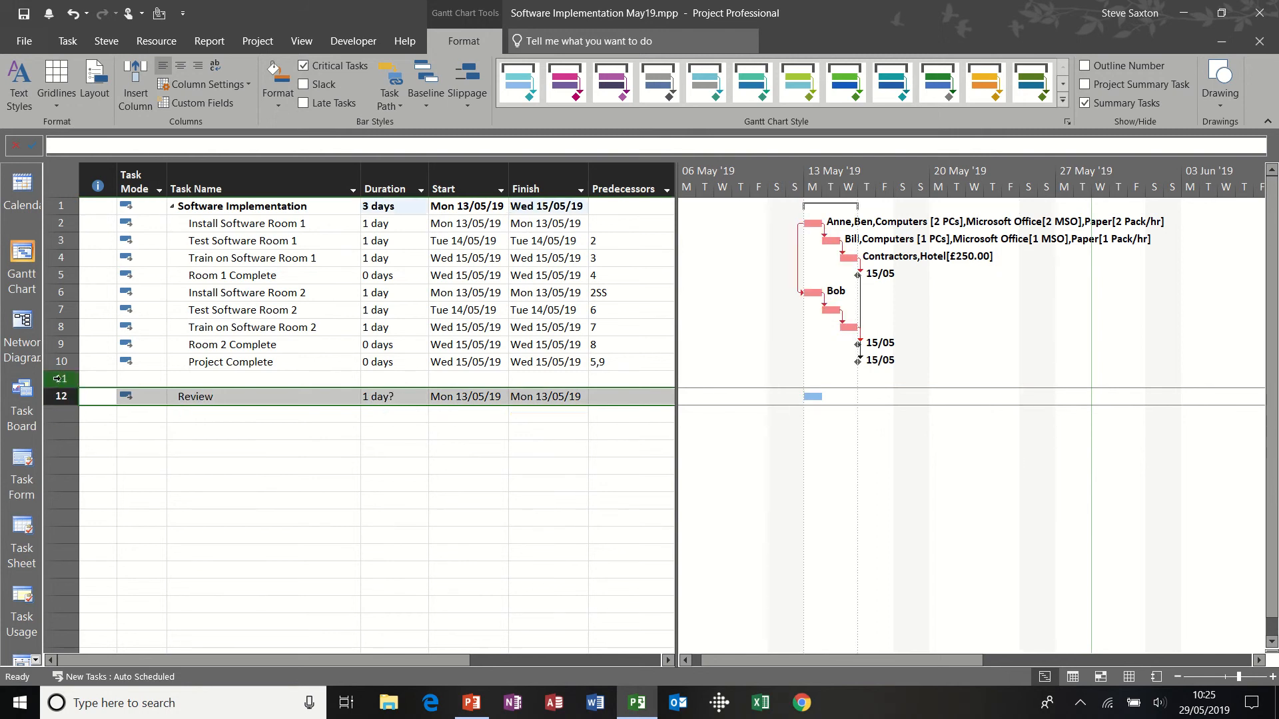
pyautogui.click(57, 378)
pyautogui.rightClick(56, 378)
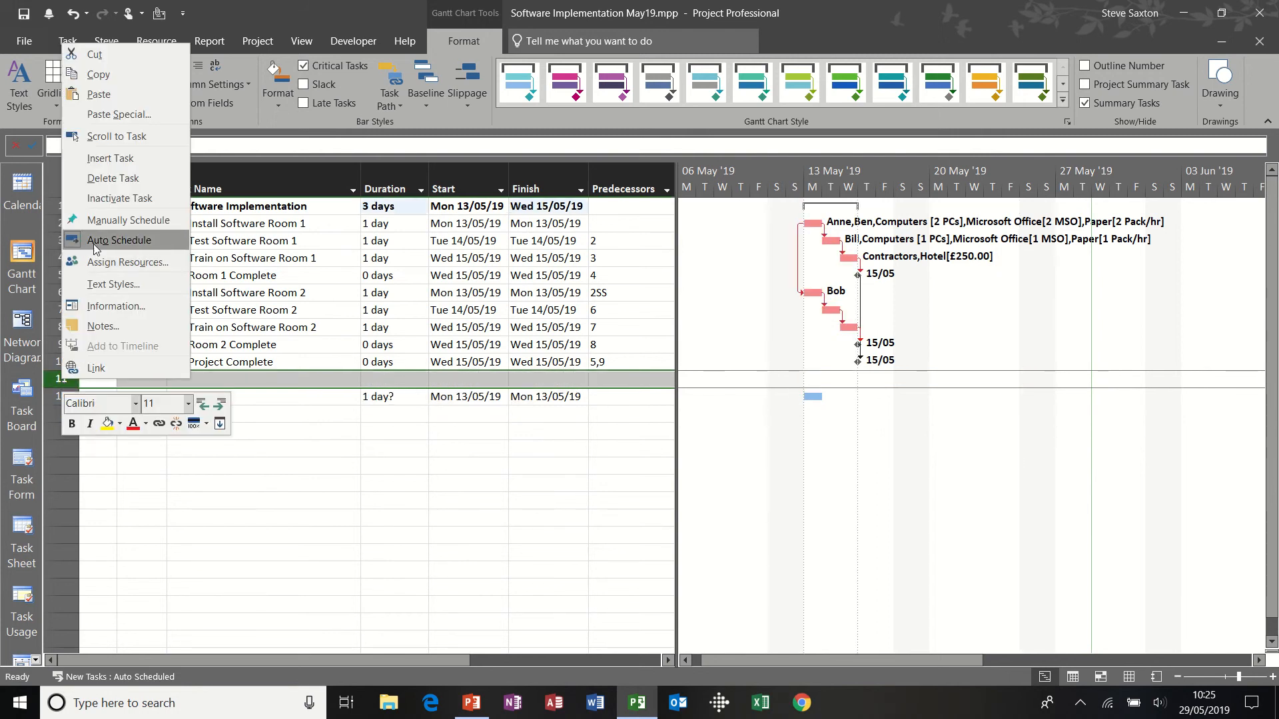
pyautogui.click(110, 178)
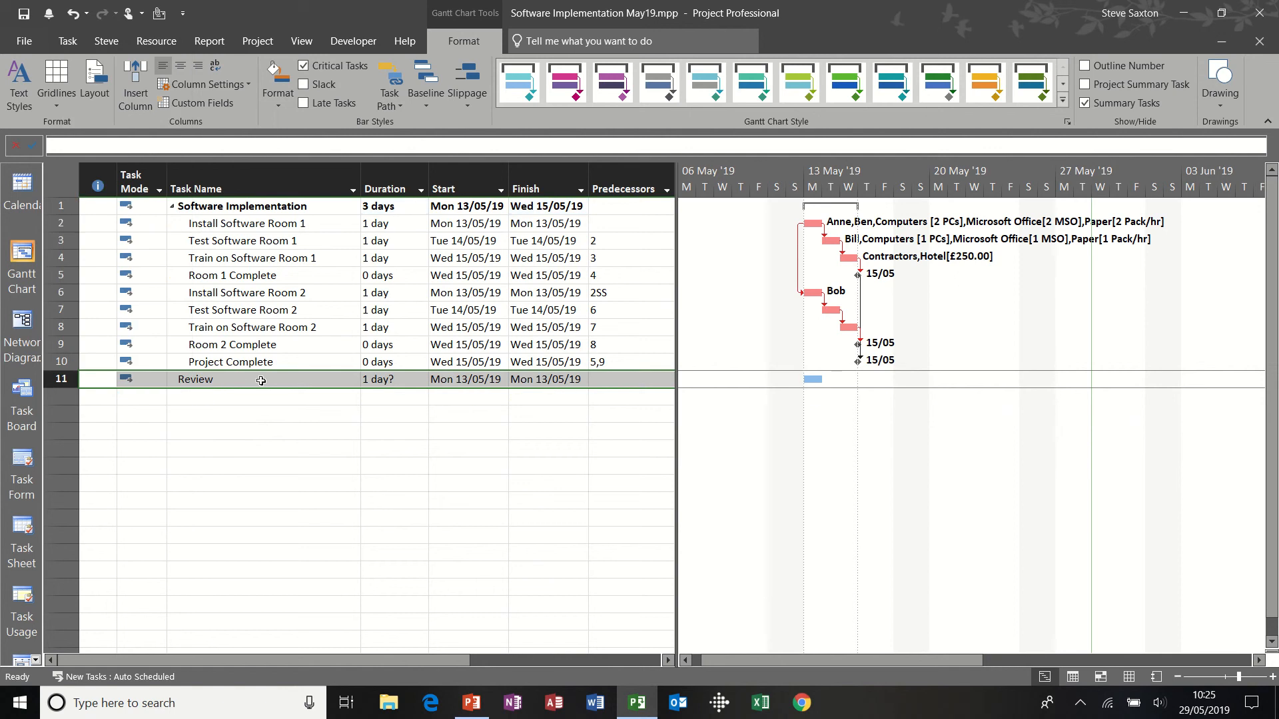
# Step: Set the Review task's duration to 1 day and its predecessor to 10, and return to the Timeline view
pyautogui.click(395, 379)
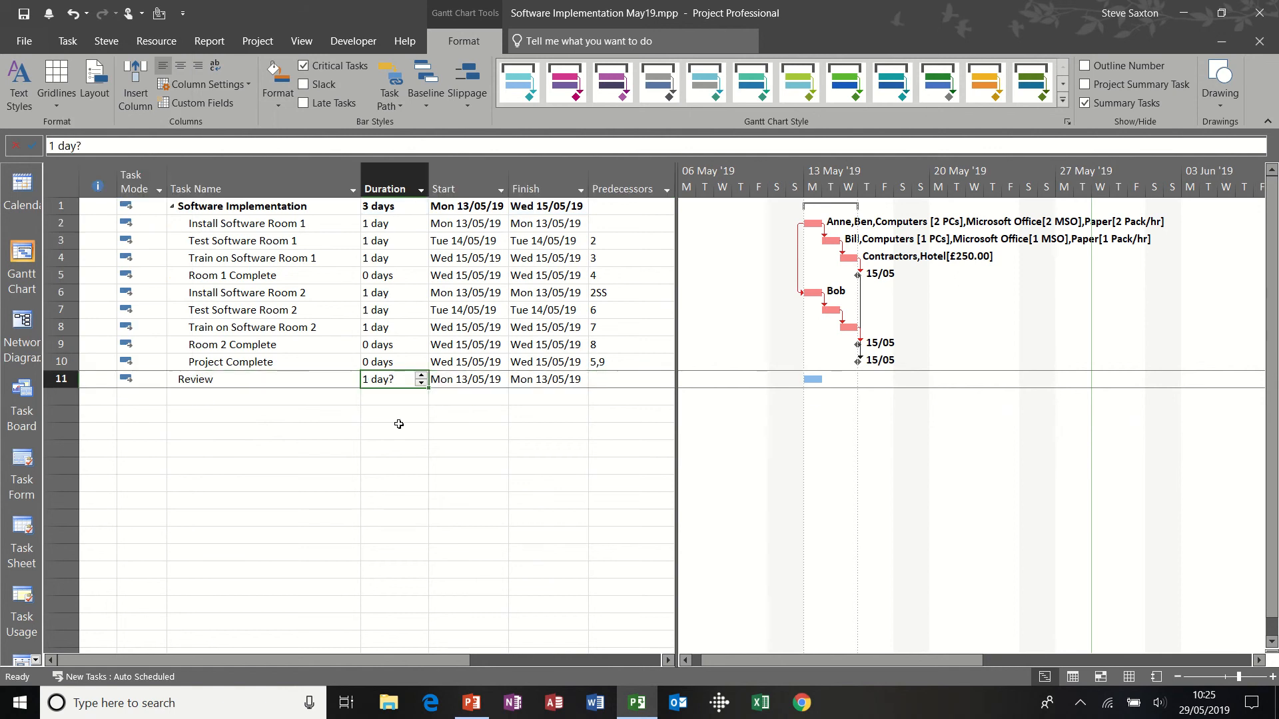
pyautogui.write('1')
pyautogui.click(617, 379)
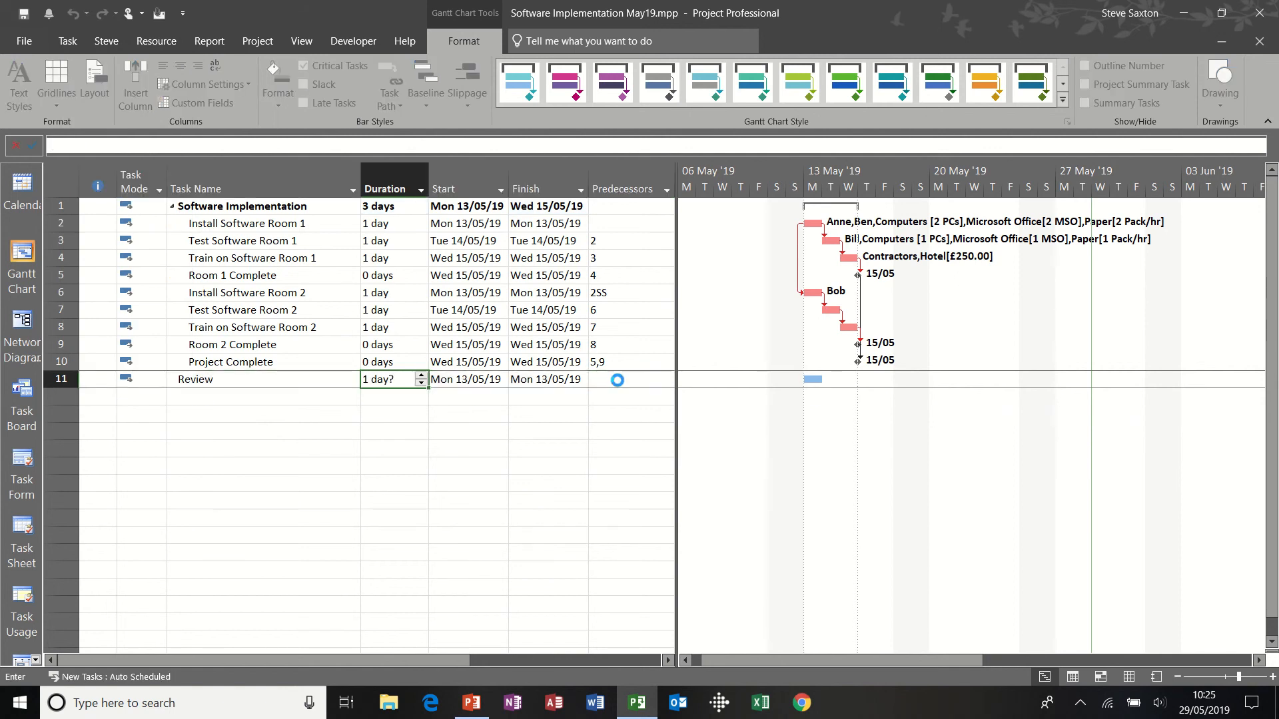
pyautogui.write('10')
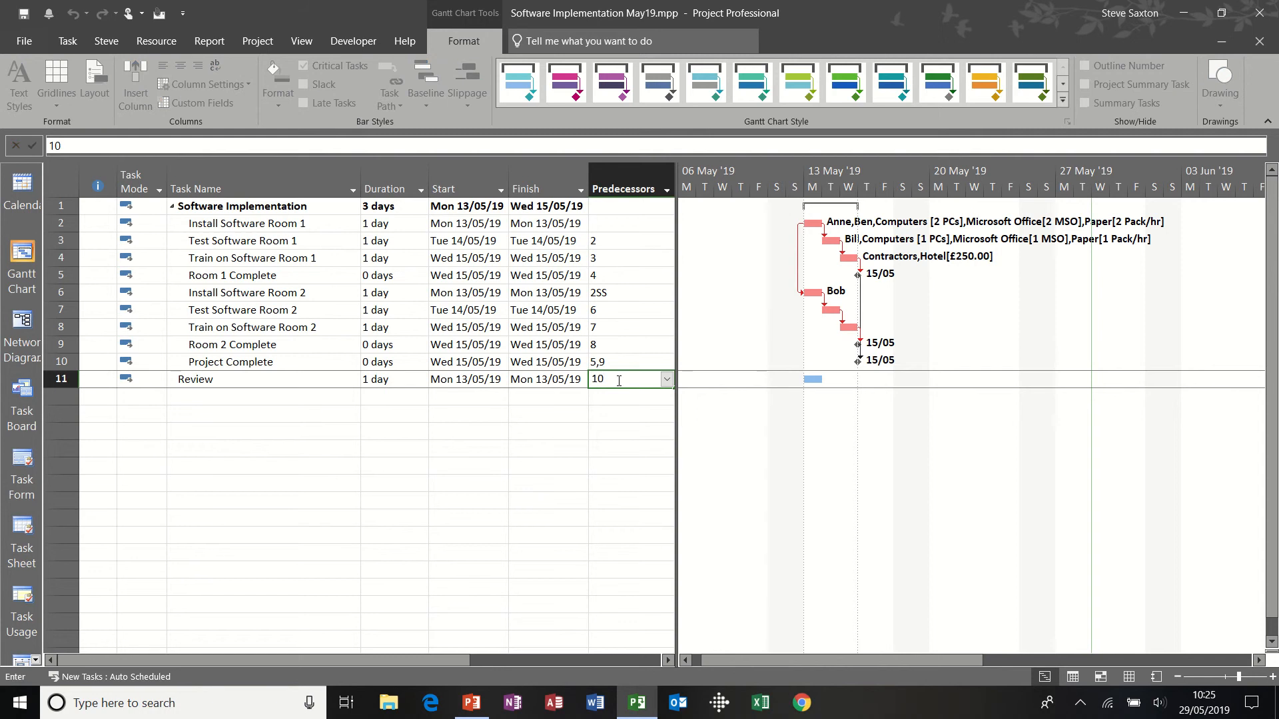
pyautogui.click(322, 397)
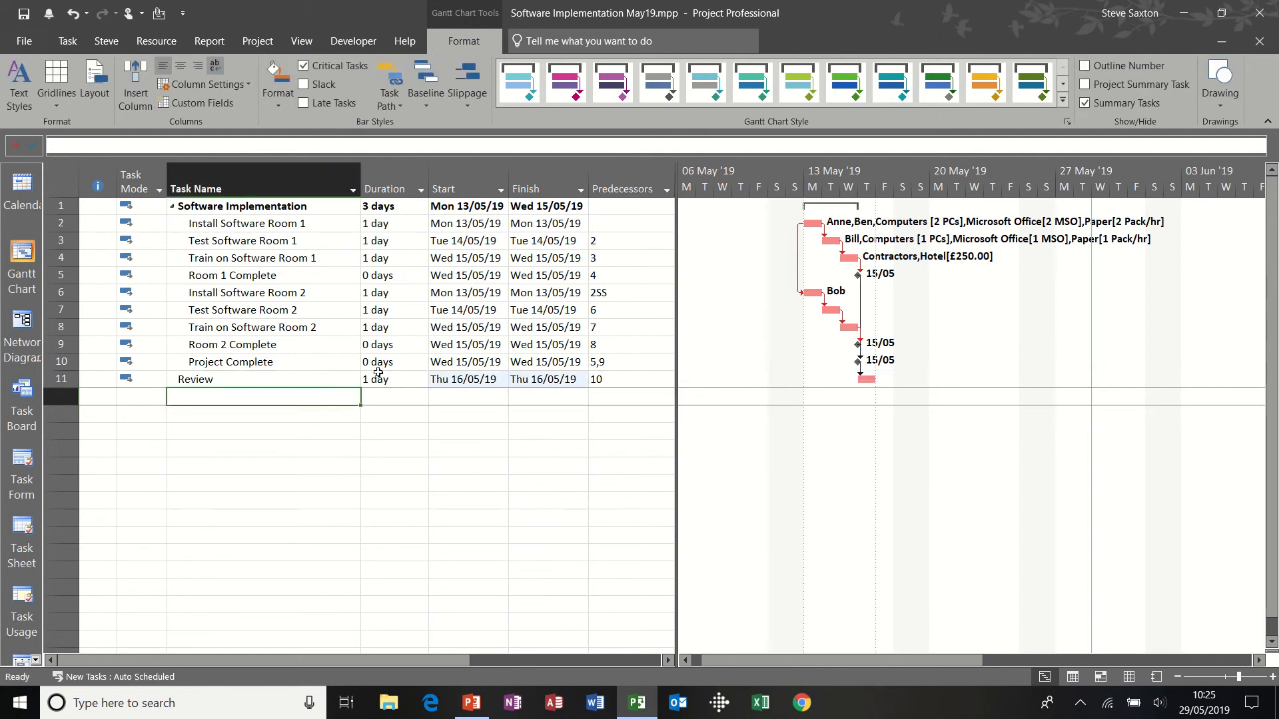
pyautogui.click(30, 658)
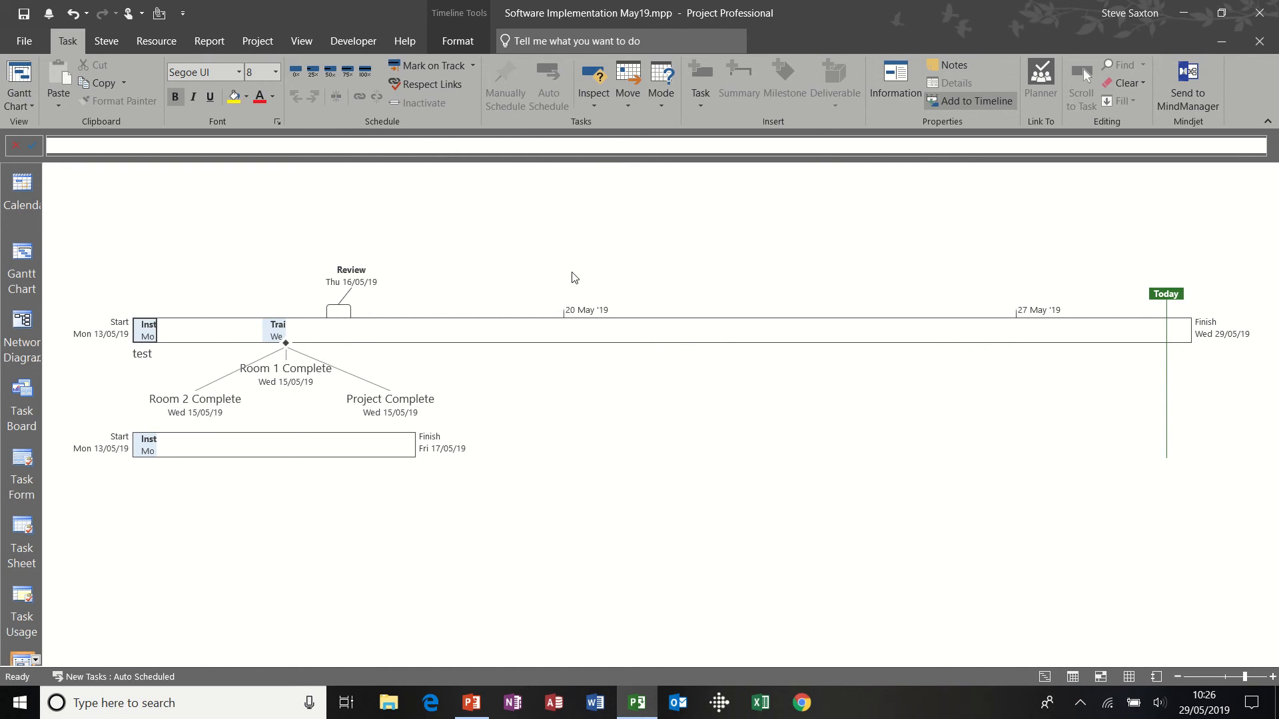
# Step: Switch to the Resource Usage view
pyautogui.click(36, 659)
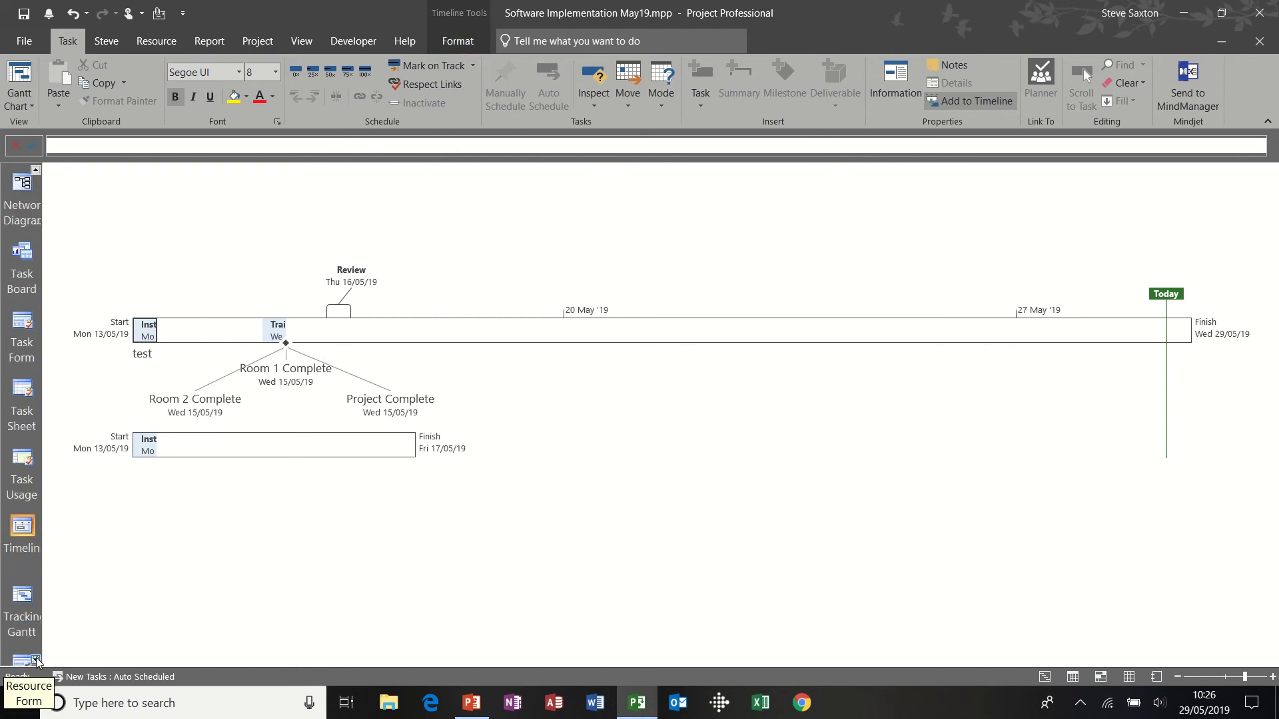
pyautogui.click(36, 660)
pyautogui.click(36, 660)
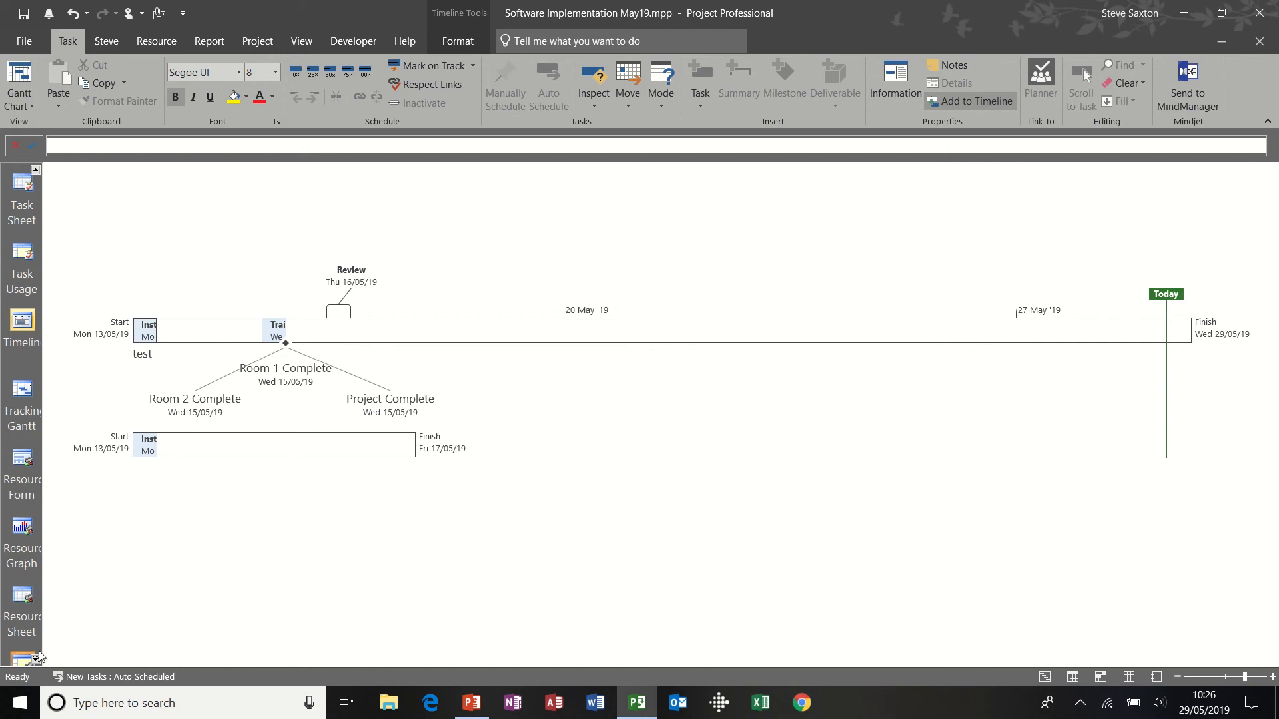
pyautogui.click(36, 659)
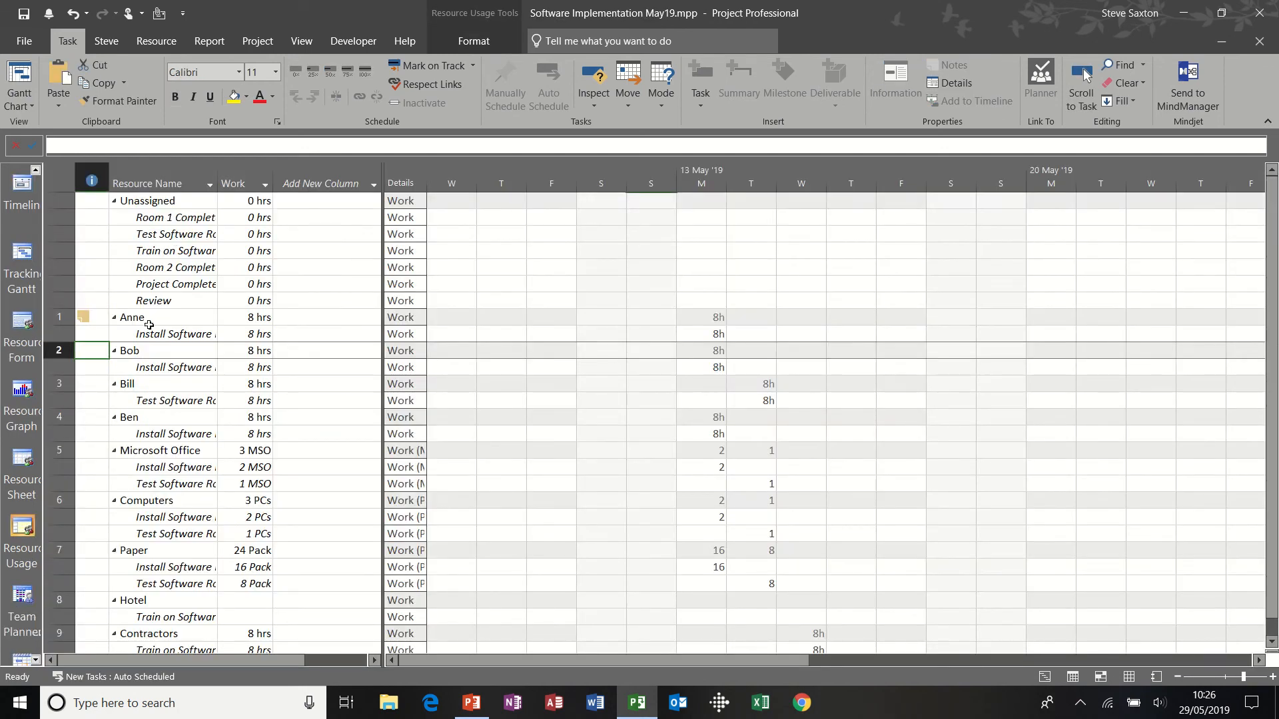
# Step: Examine the first resource's Install Software Room 1 assignment, the view's format options and that resource's information
pyautogui.click(173, 319)
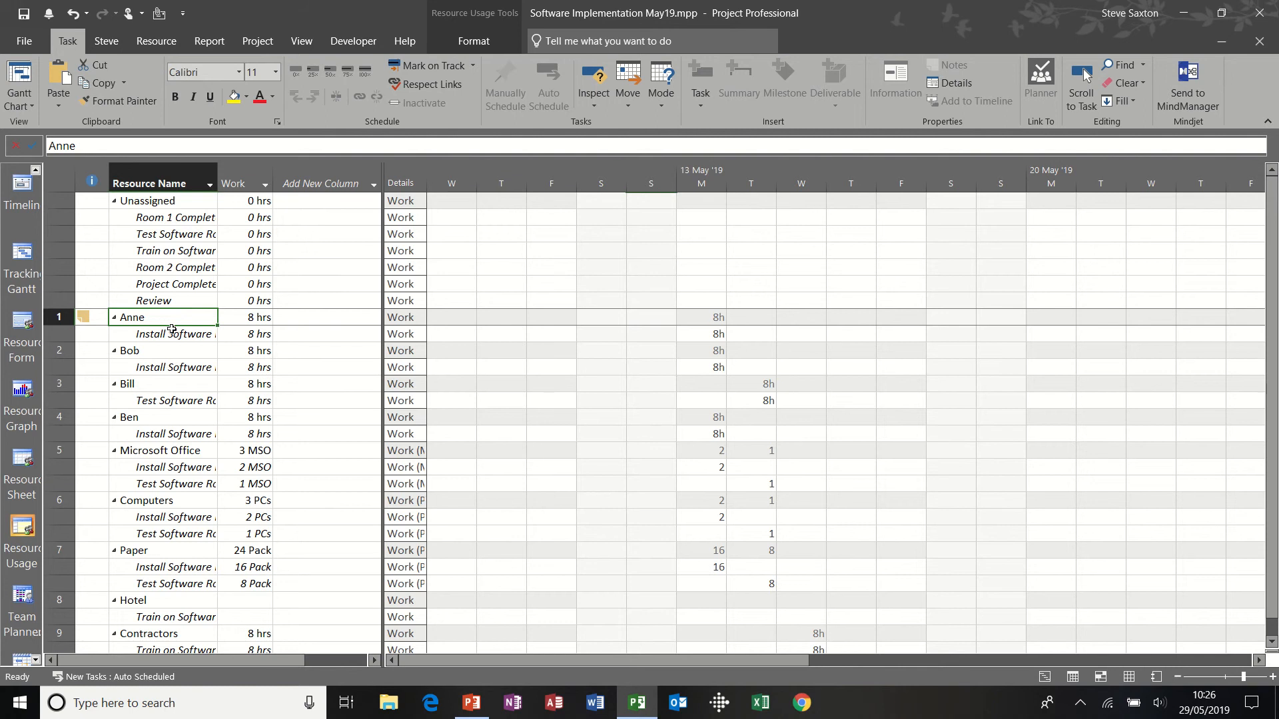
pyautogui.click(172, 334)
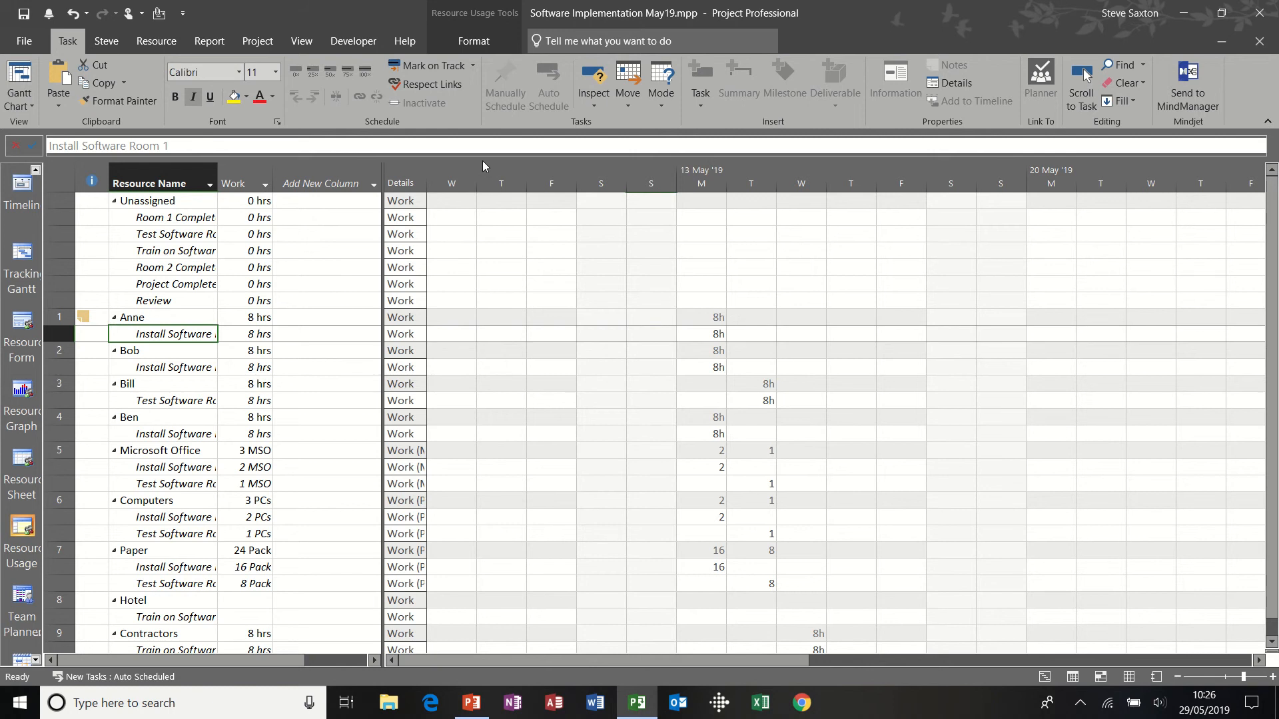
pyautogui.click(473, 40)
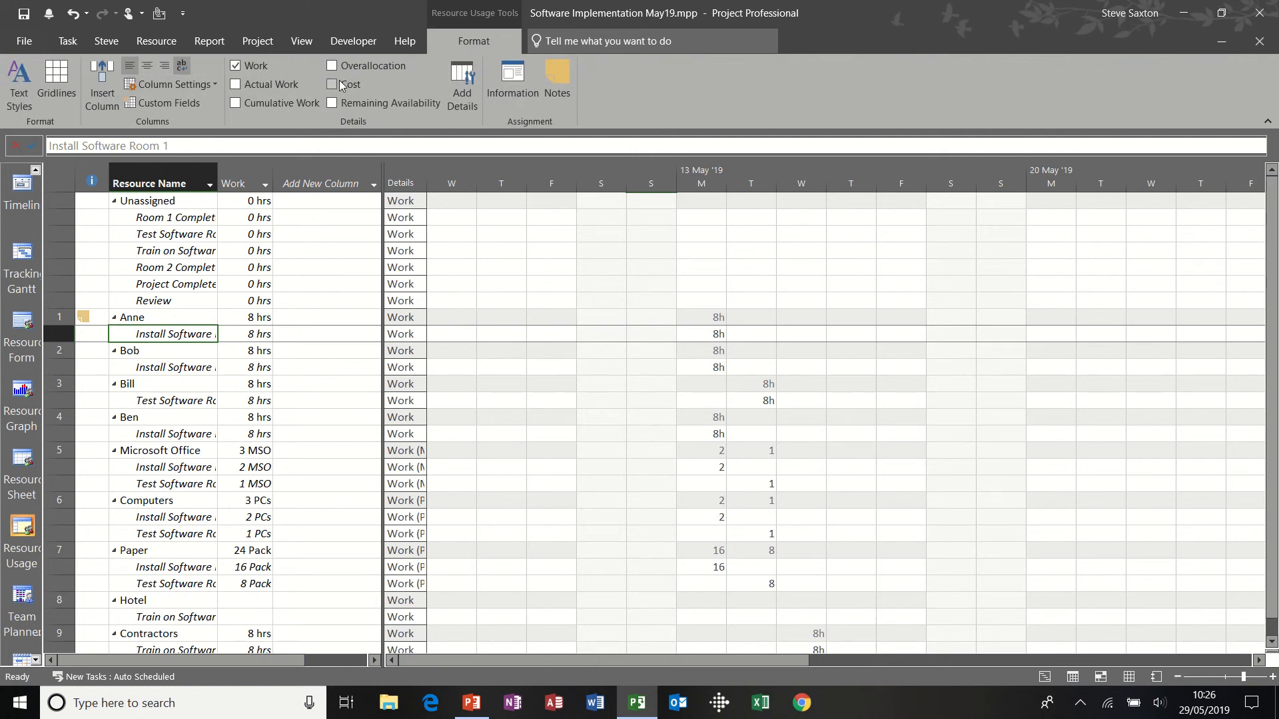
pyautogui.doubleClick(170, 319)
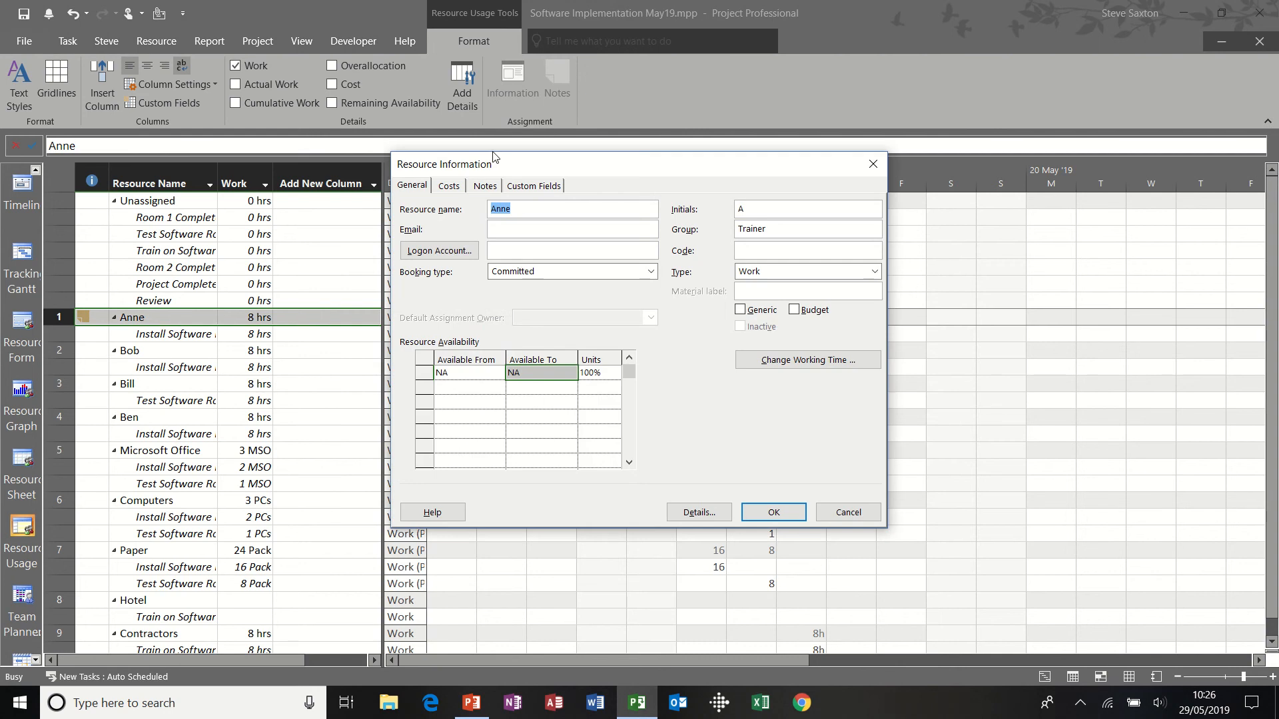
pyautogui.click(872, 164)
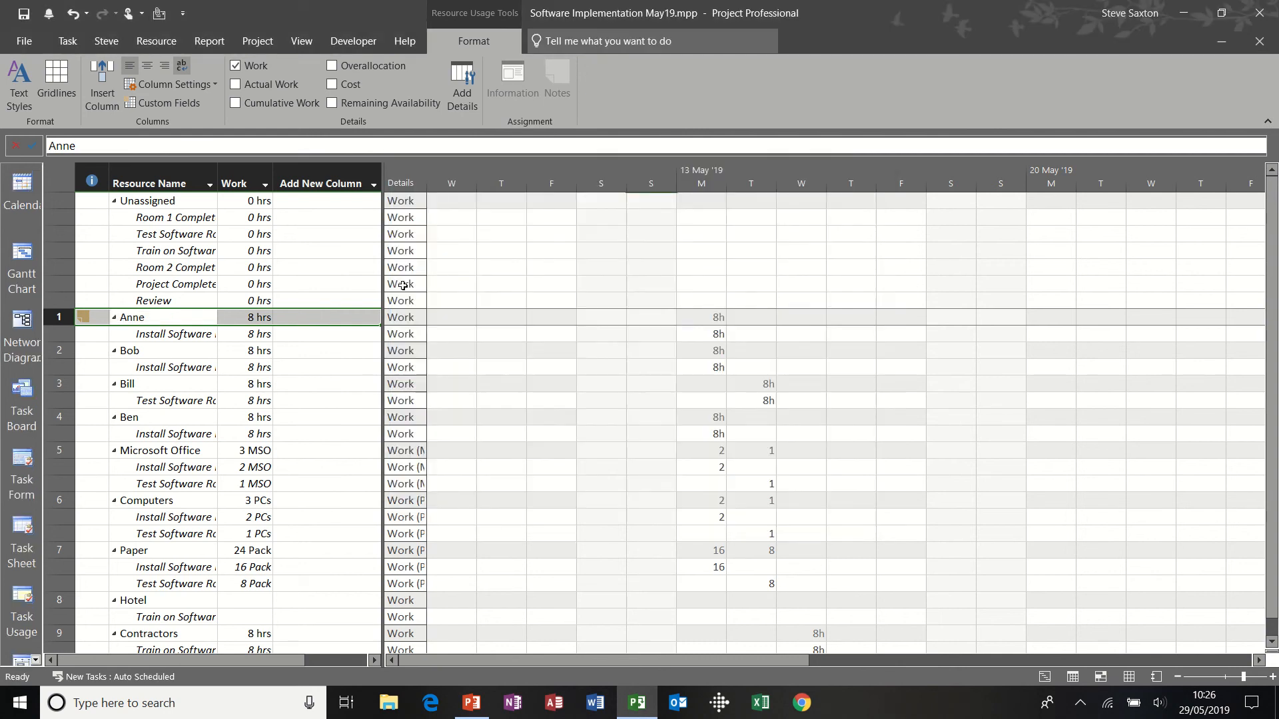
# Step: Examine the assignment information for the first resource's Install Software Room 1 task and the remaining views listed in the View Bar
pyautogui.doubleClick(194, 338)
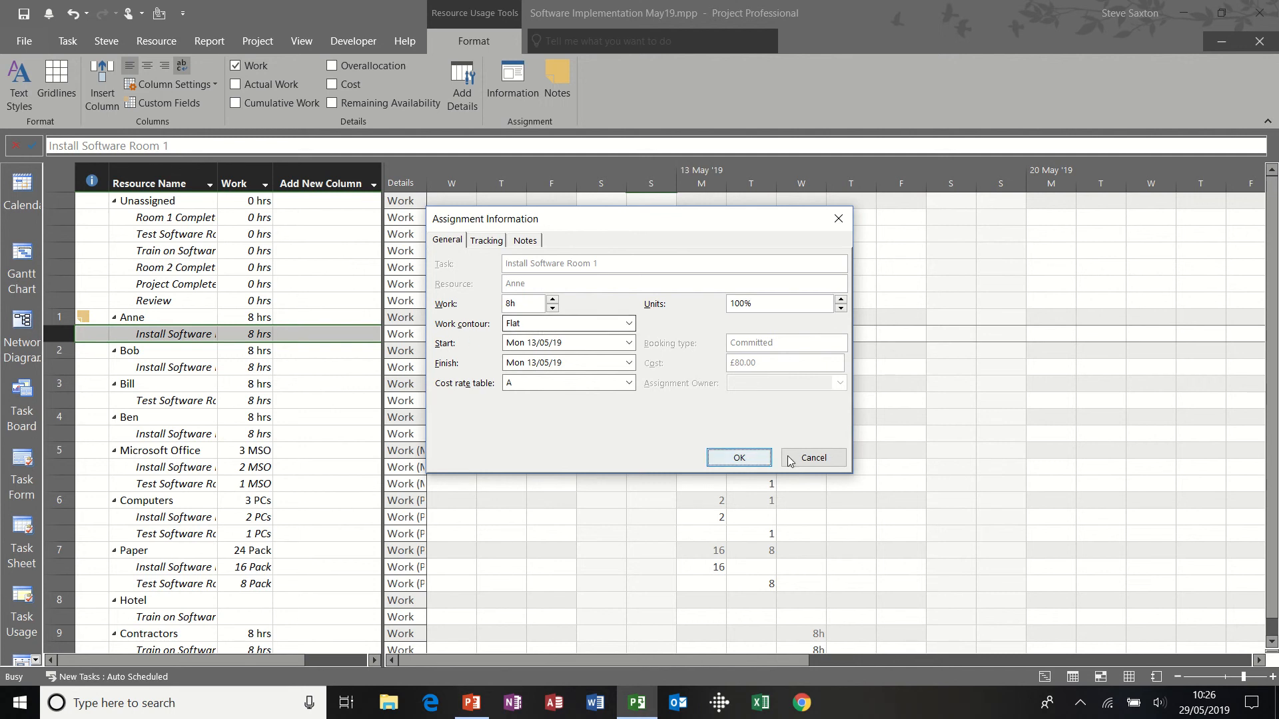
pyautogui.click(813, 458)
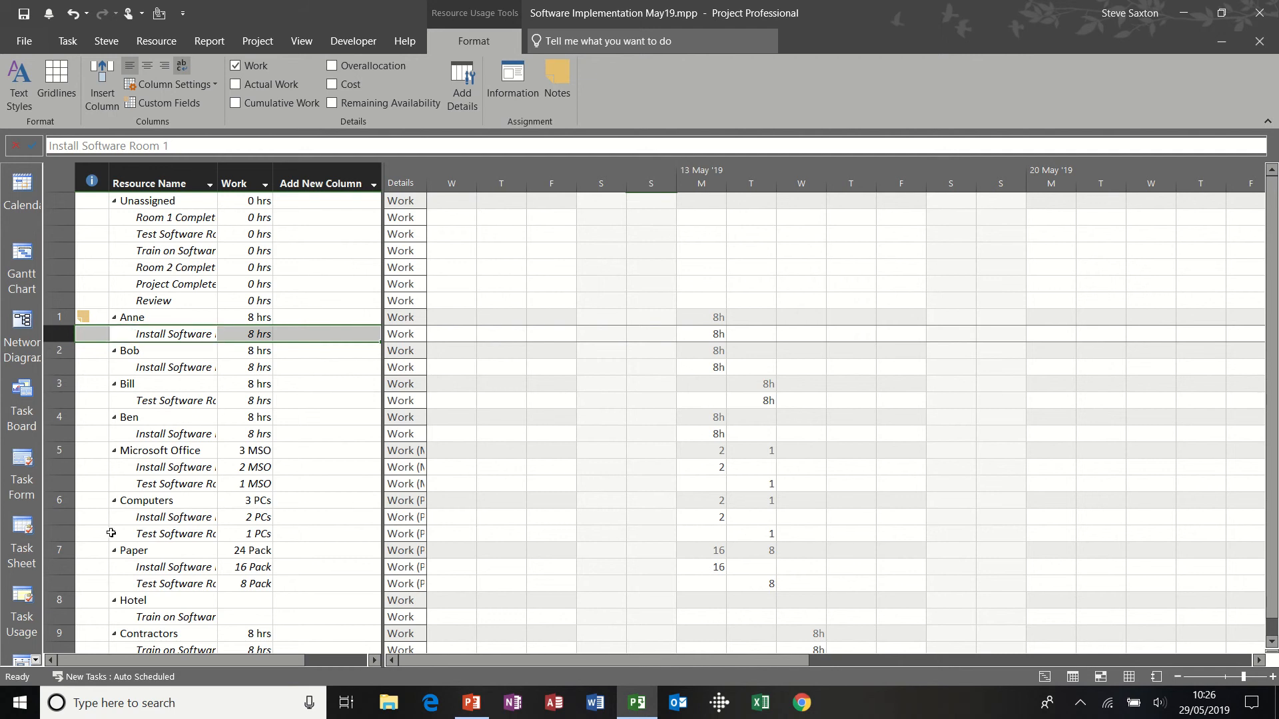
pyautogui.click(36, 660)
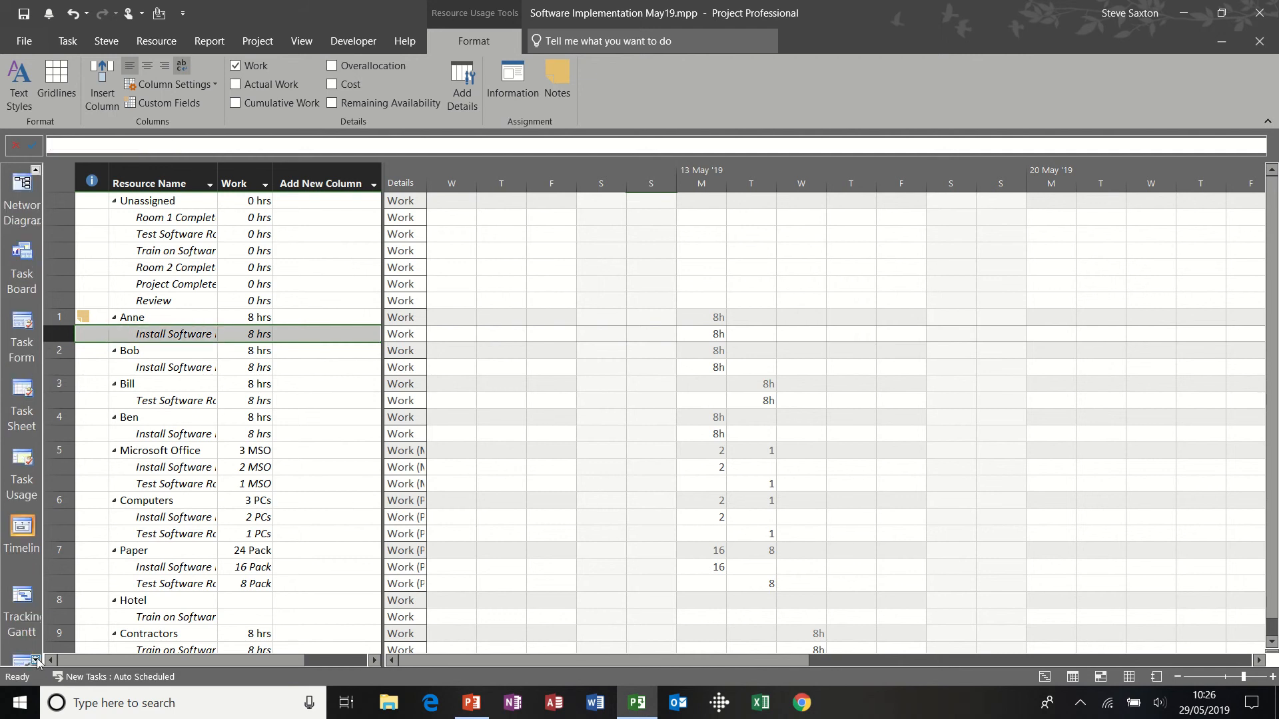
pyautogui.click(36, 660)
pyautogui.click(36, 660)
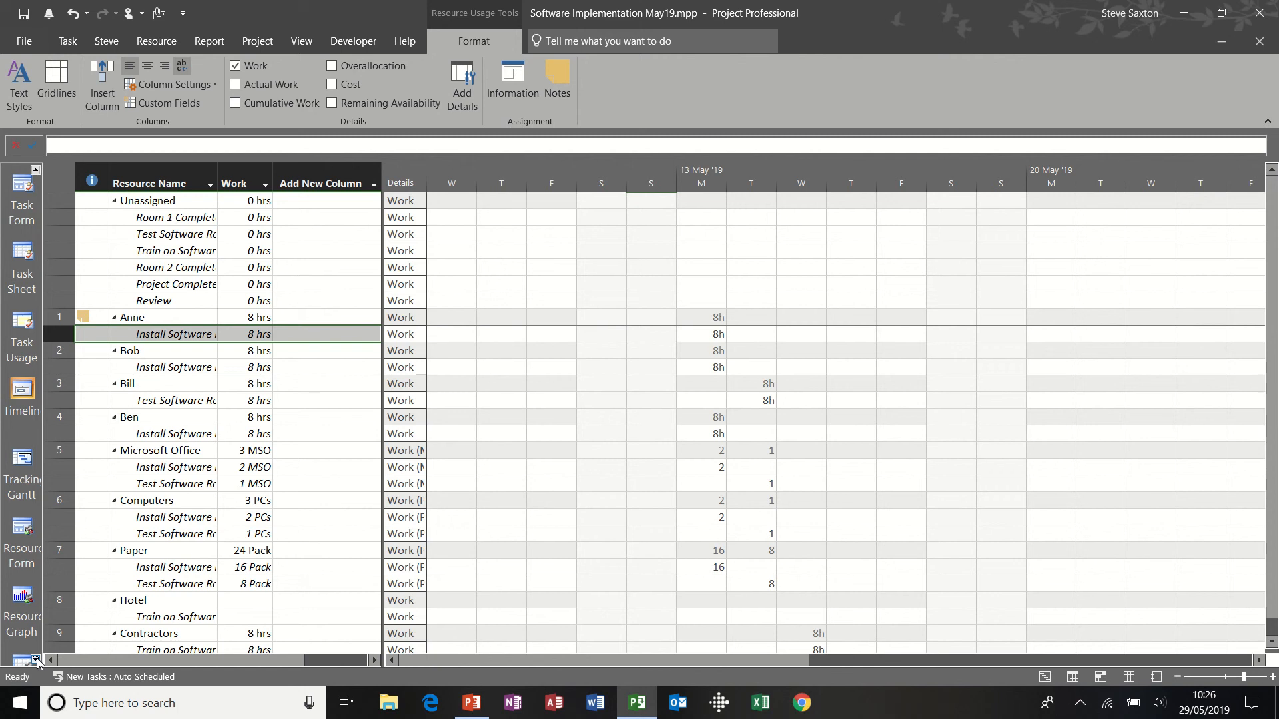
pyautogui.click(36, 660)
pyautogui.click(36, 660)
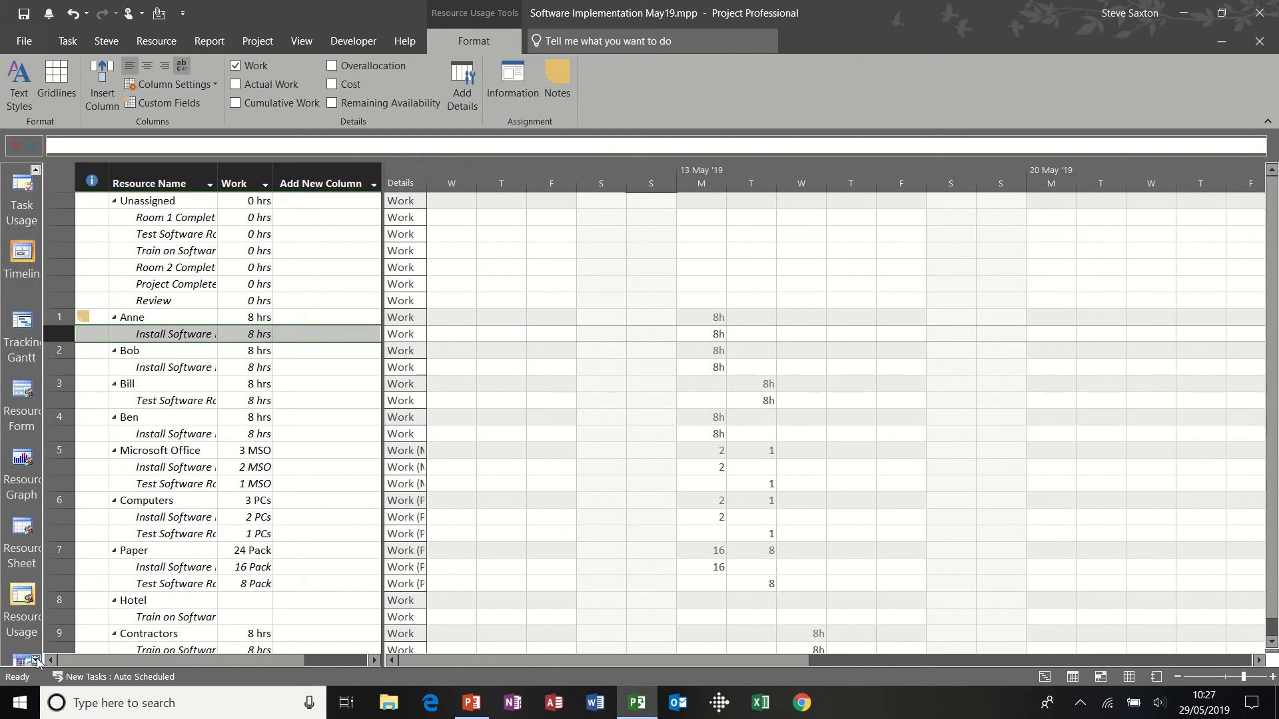
pyautogui.click(36, 660)
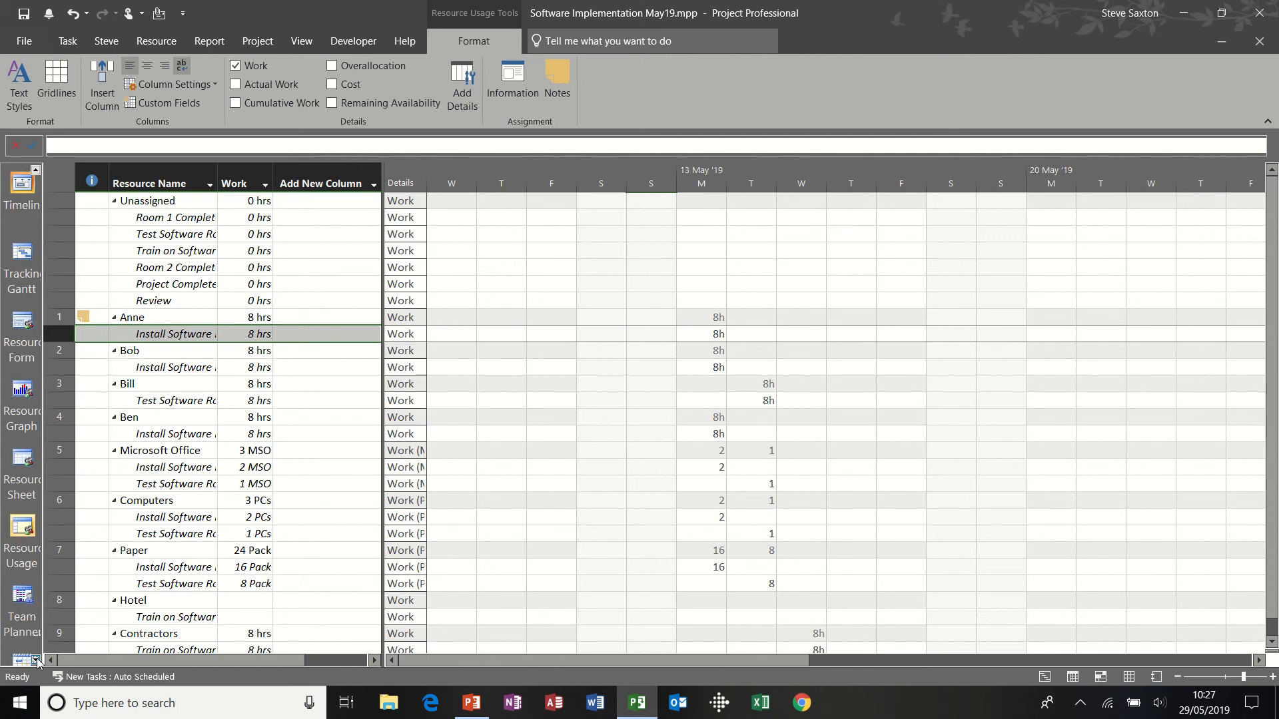
# Step: Hide the View Bar and display it again
pyautogui.rightClick(2, 613)
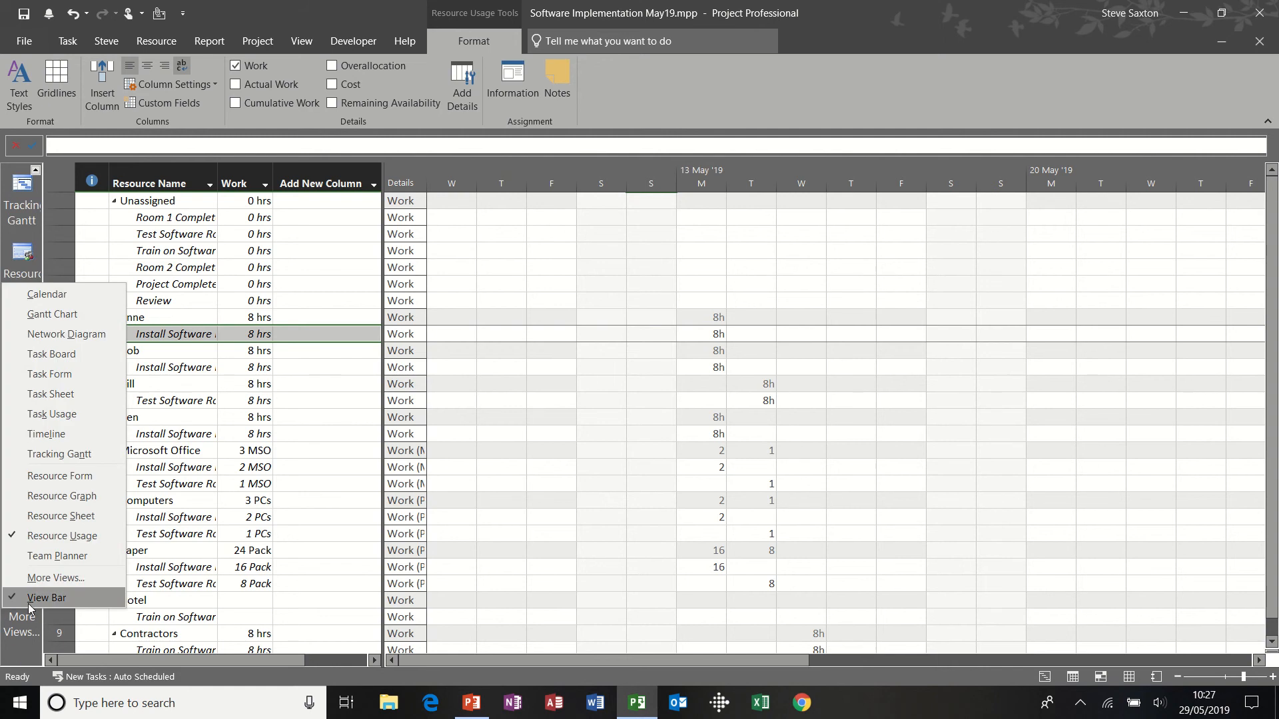
pyautogui.click(32, 599)
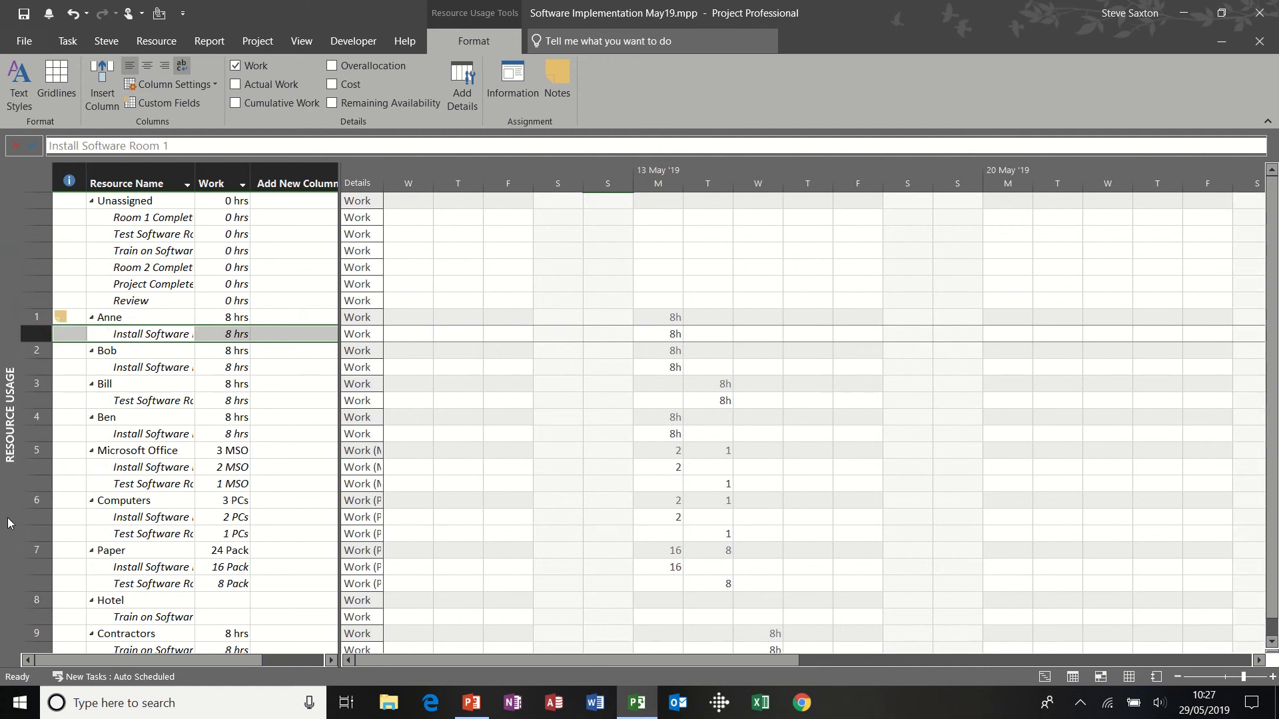
pyautogui.rightClick(6, 526)
pyautogui.click(20, 516)
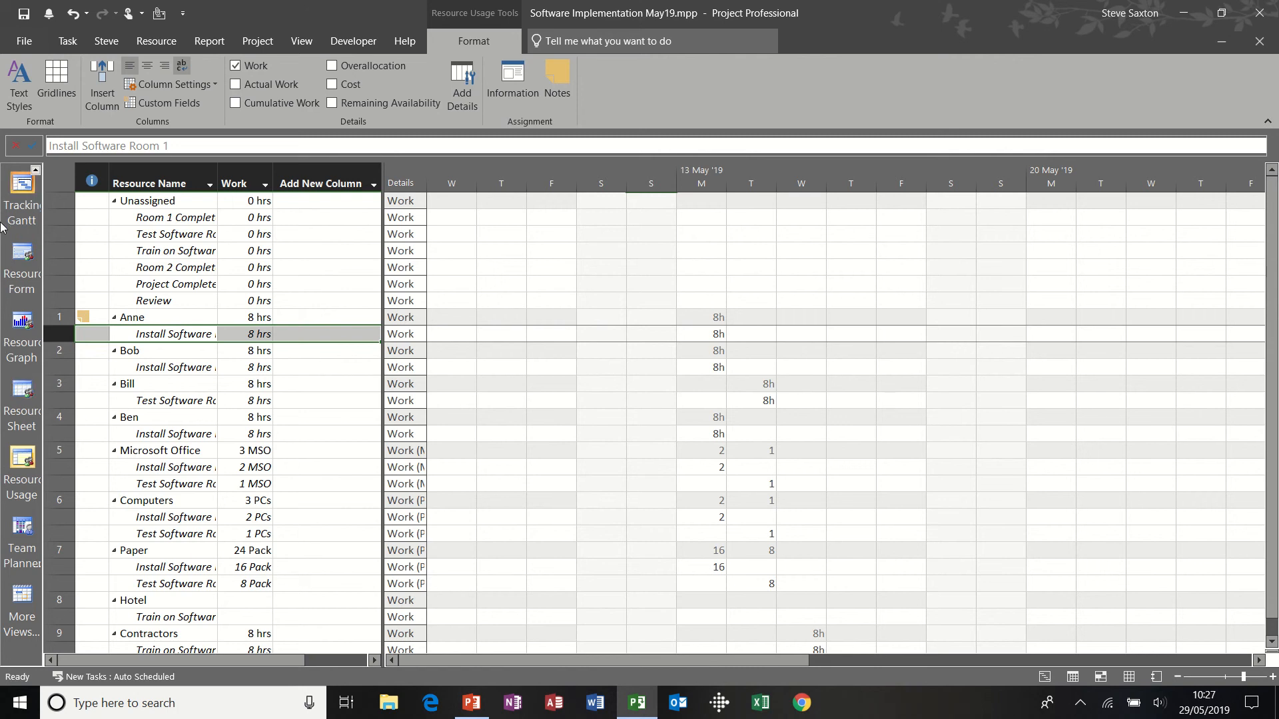
# Step: Switch to the Team Planner view
pyautogui.click(68, 43)
pyautogui.click(155, 43)
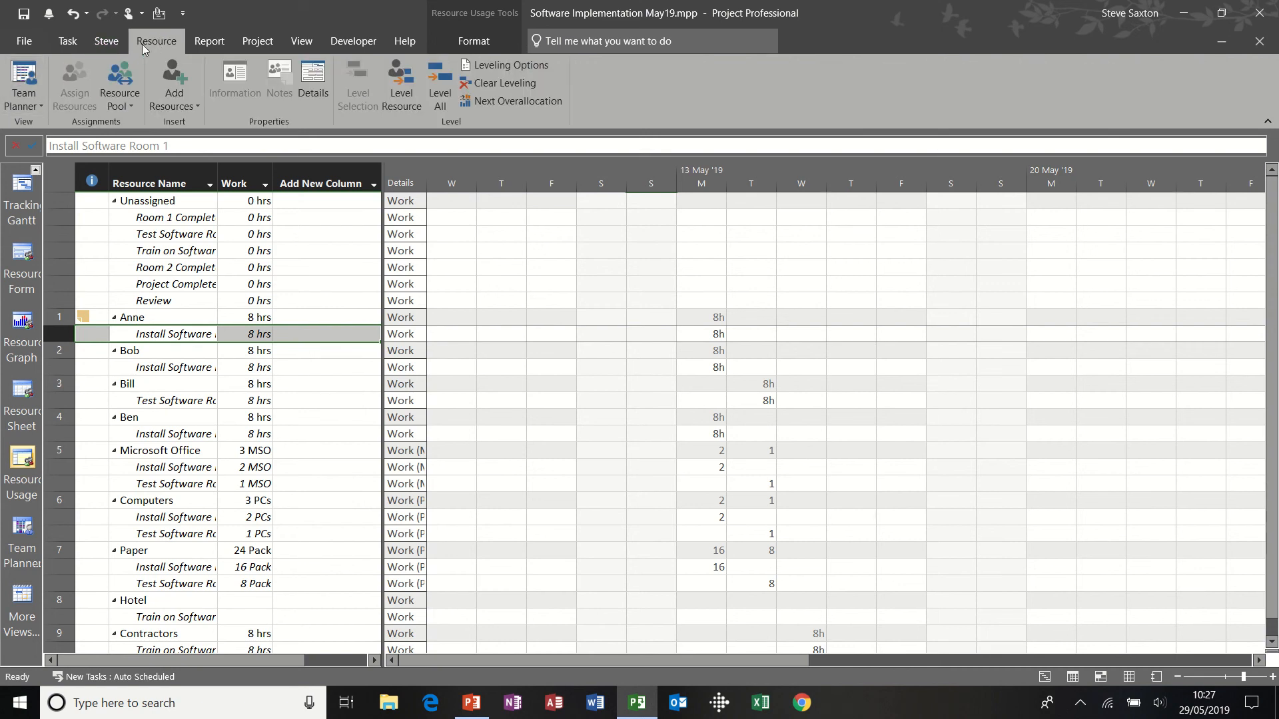
pyautogui.click(32, 105)
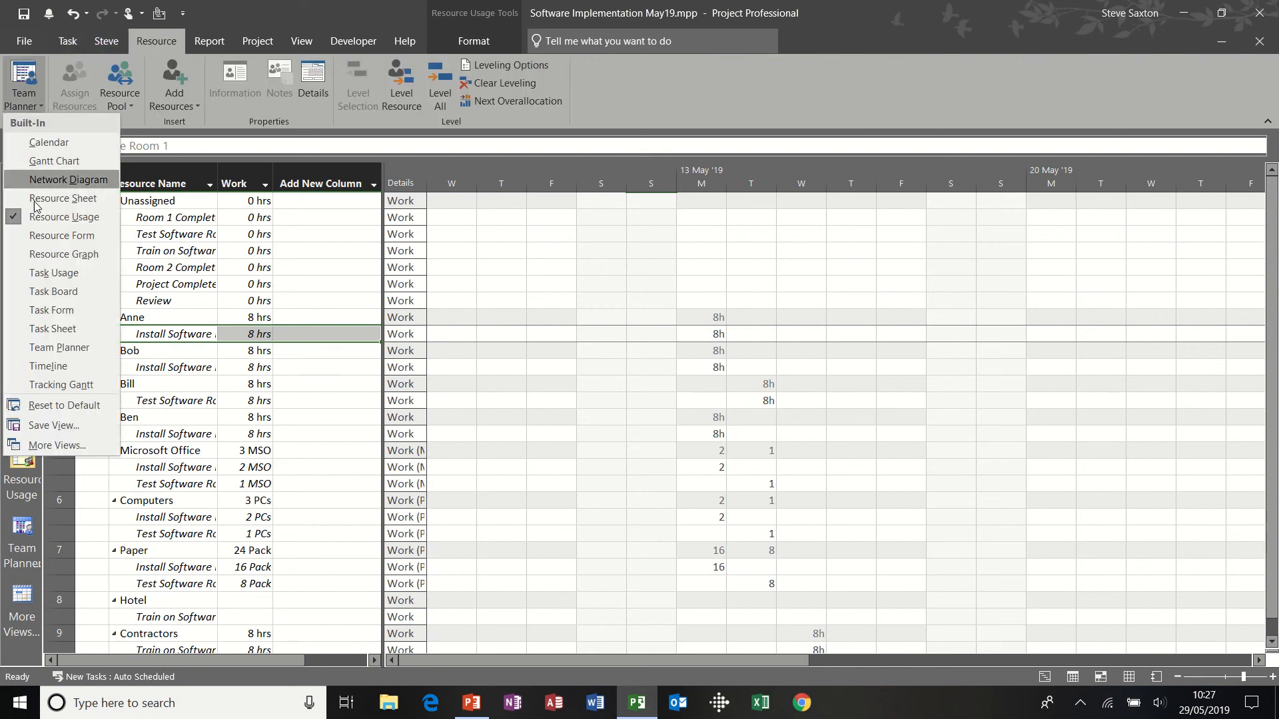
pyautogui.click(22, 75)
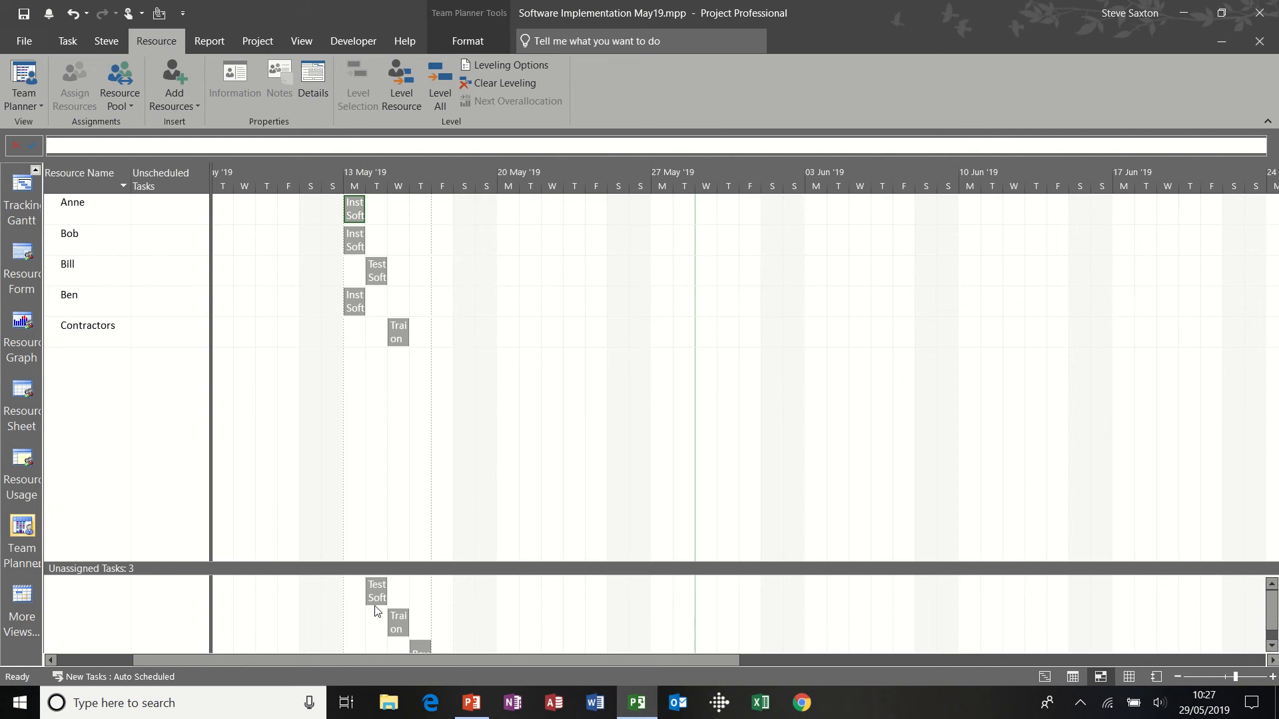
# Step: Assign the unassigned Test Software Room 2 on Friday 17 May and Train on Software Room 2 on Monday 20 May to Contractors
pyautogui.moveTo(374, 596)
pyautogui.moveTo(375, 596); pyautogui.dragTo(442, 321)
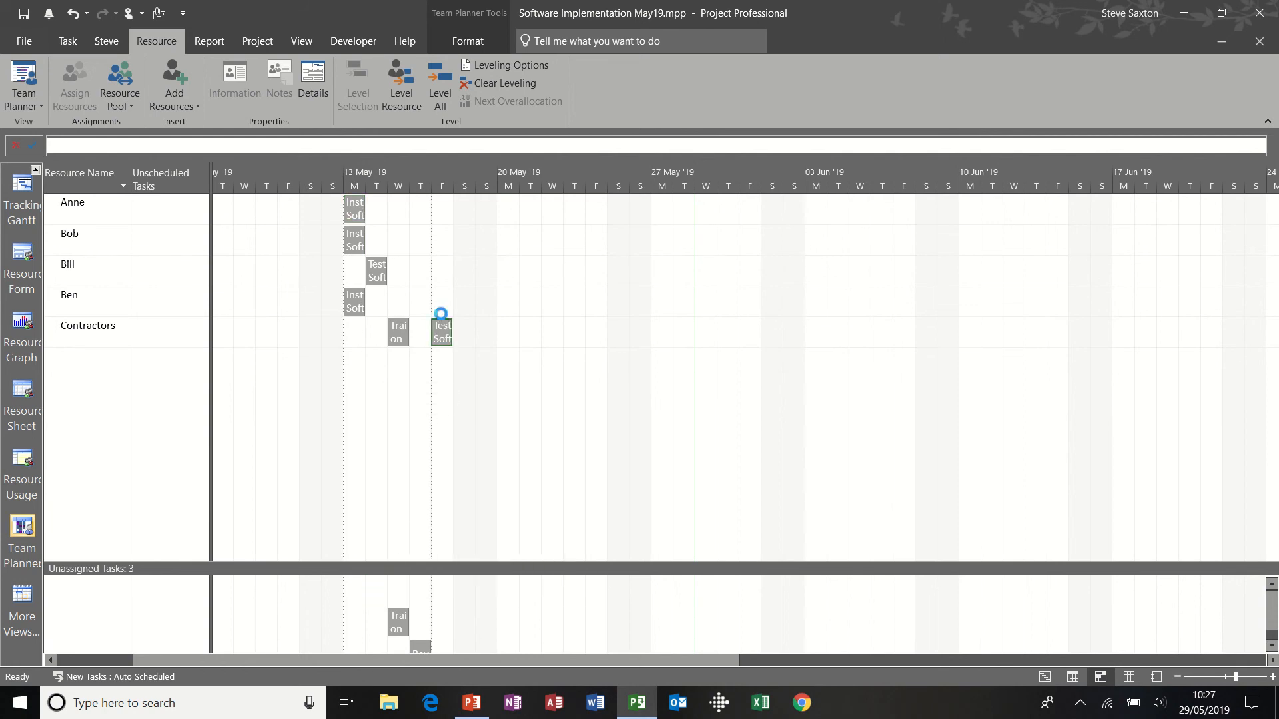
pyautogui.moveTo(508, 592)
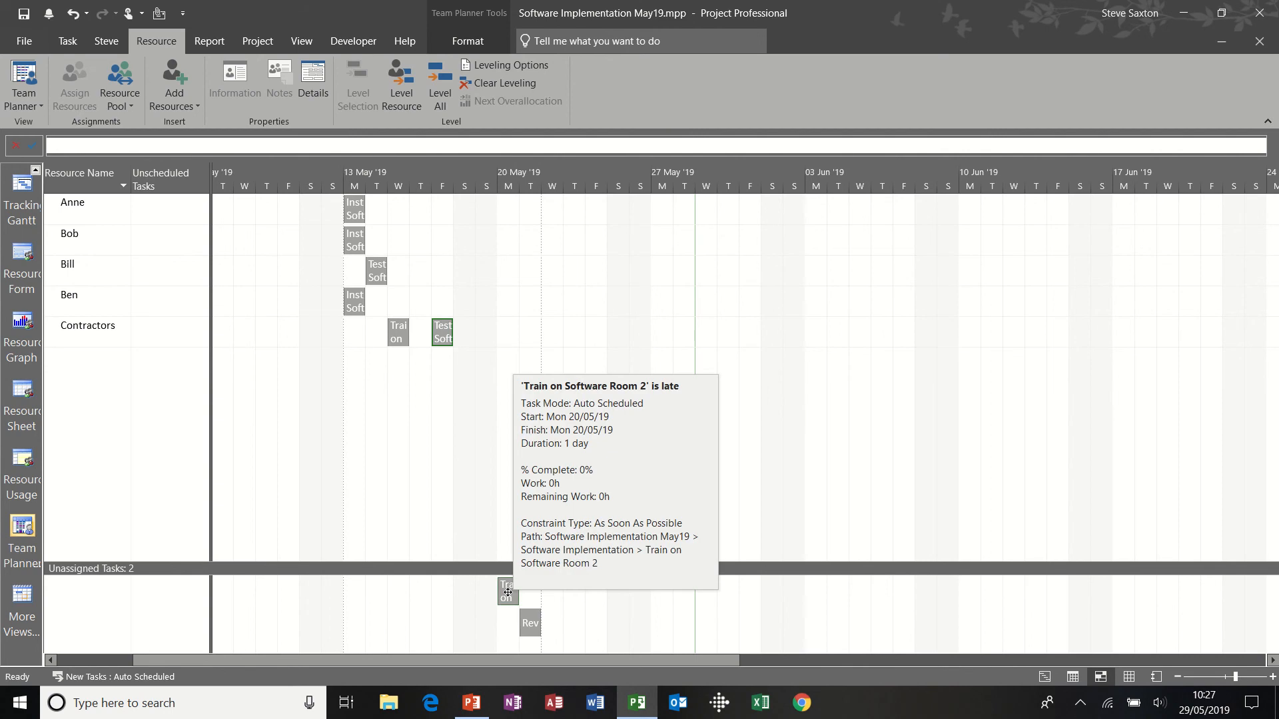
pyautogui.moveTo(508, 592); pyautogui.dragTo(500, 337)
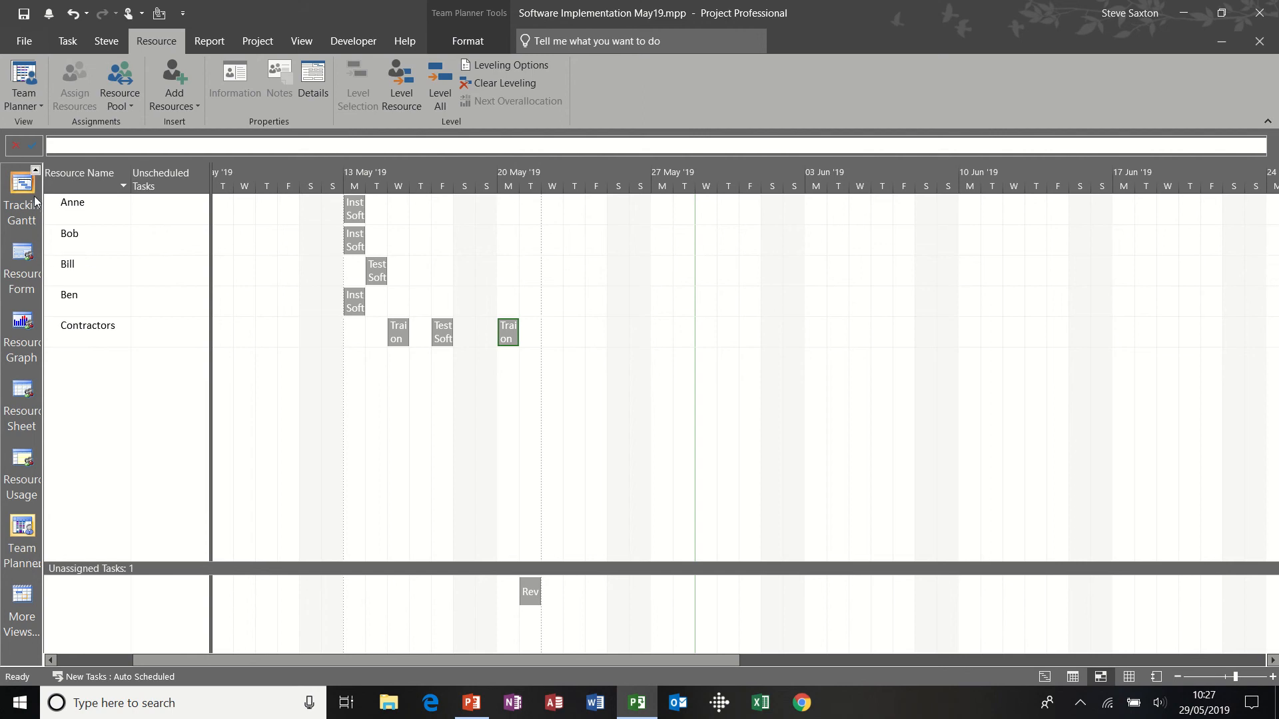
# Step: Check the two Contractors assignments in the Gantt Chart view and return to the Team Planner
pyautogui.click(1044, 677)
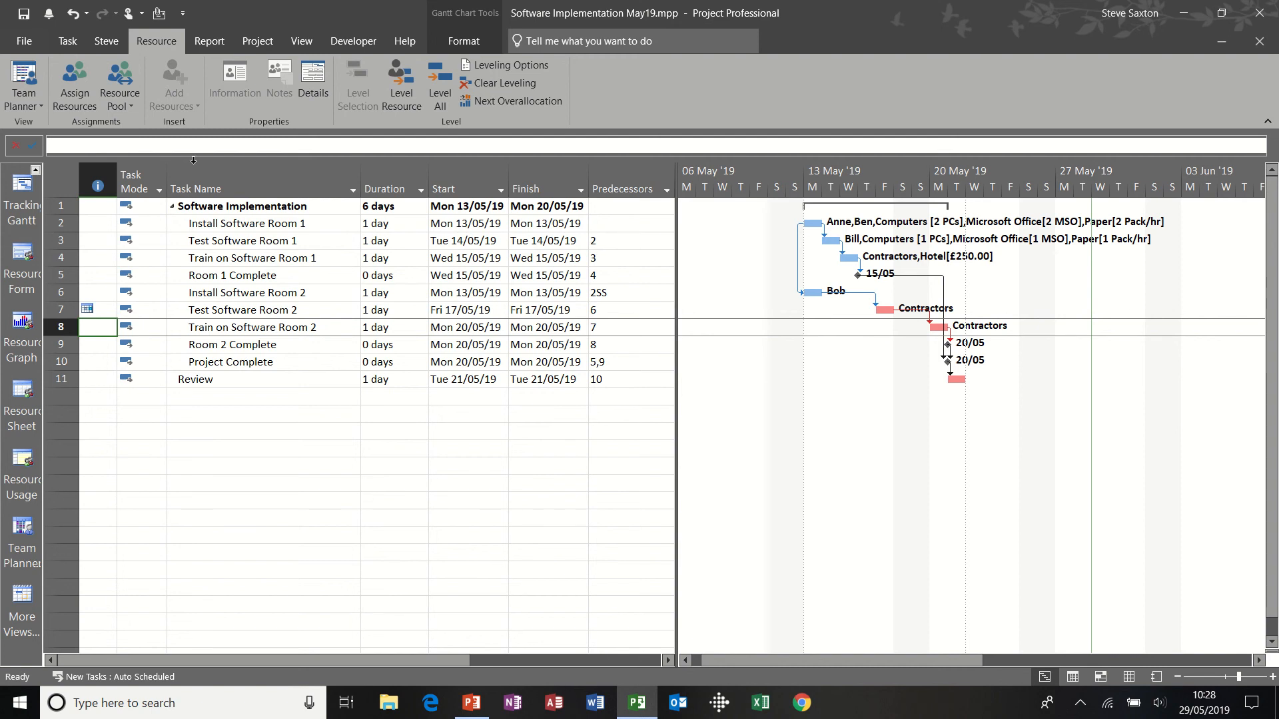
pyautogui.click(23, 75)
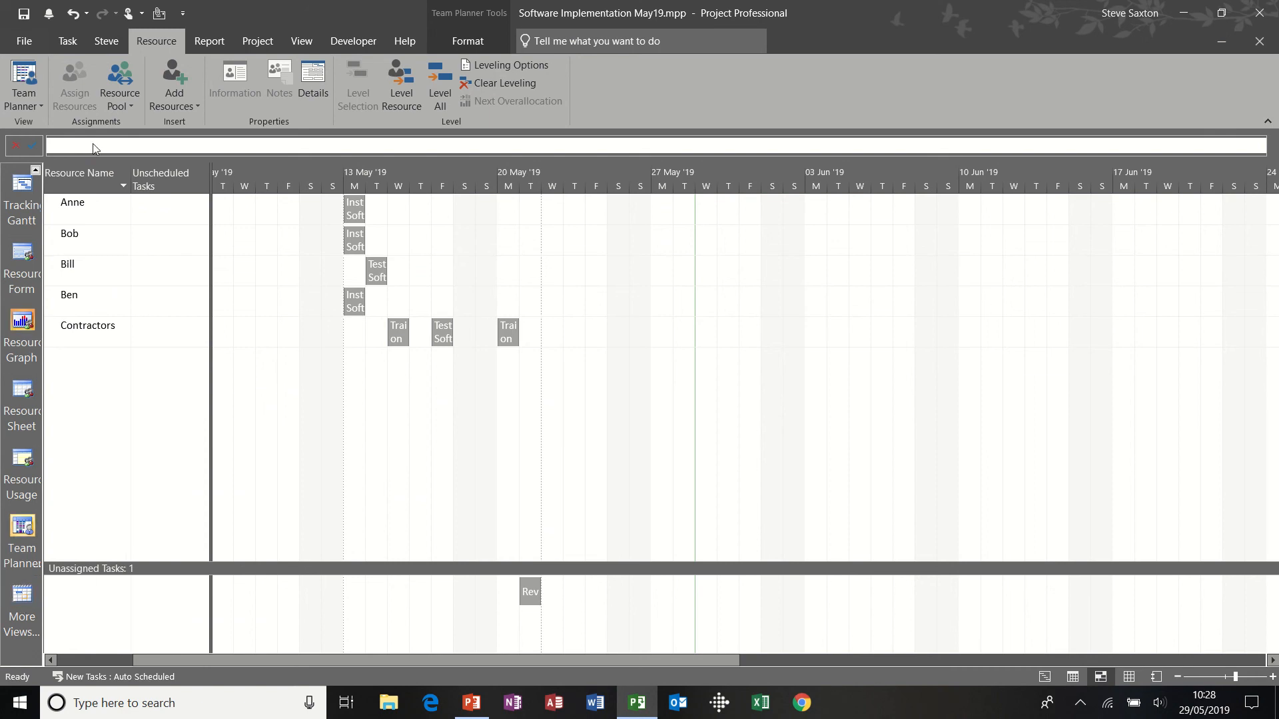
# Step: Start defining a new combination view from the full list of views, naming it with the author's first name
pyautogui.click(301, 37)
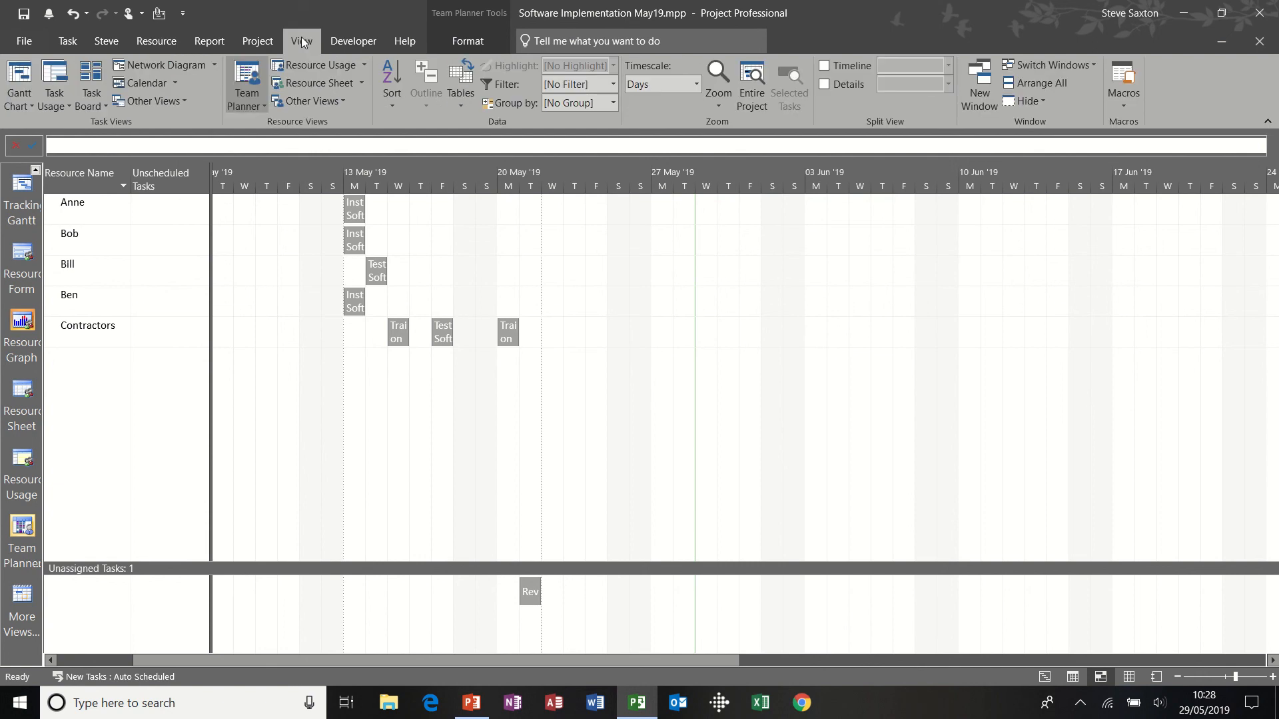
pyautogui.click(342, 102)
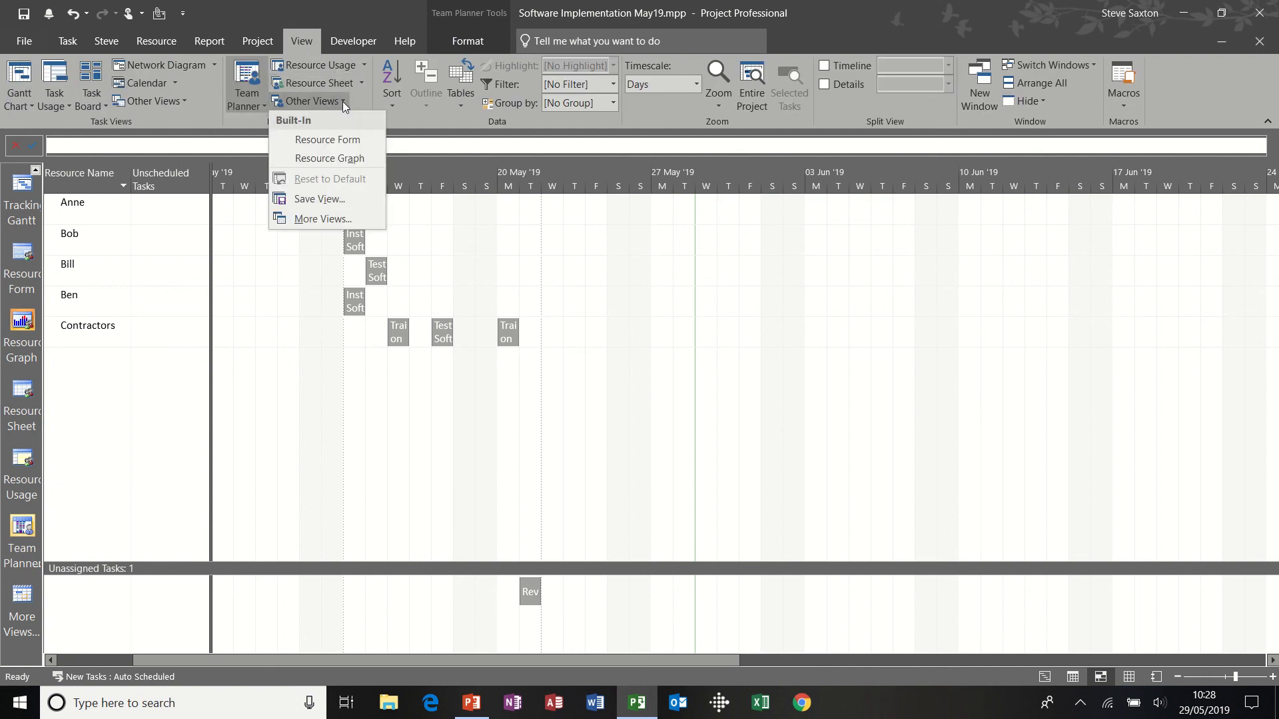
pyautogui.click(334, 219)
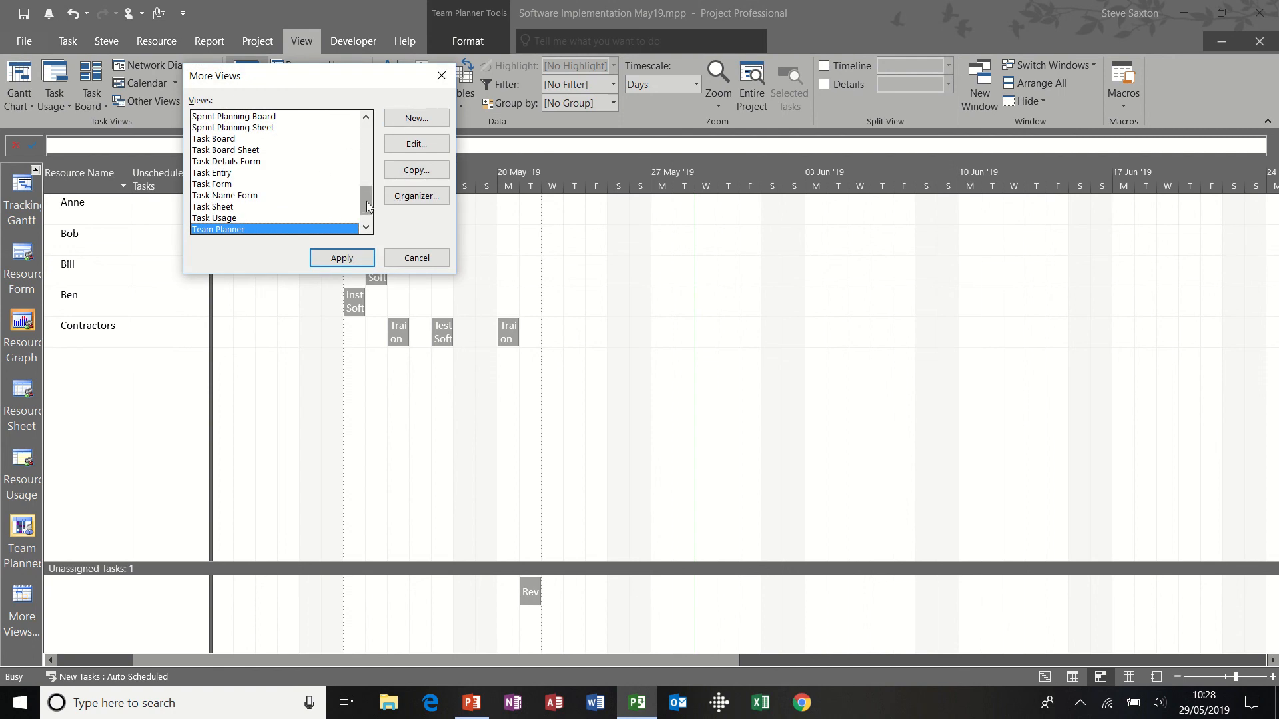
pyautogui.moveTo(366, 207)
pyautogui.mouseDown()
pyautogui.moveTo(367, 135)
pyautogui.moveTo(366, 188)
pyautogui.mouseUp()
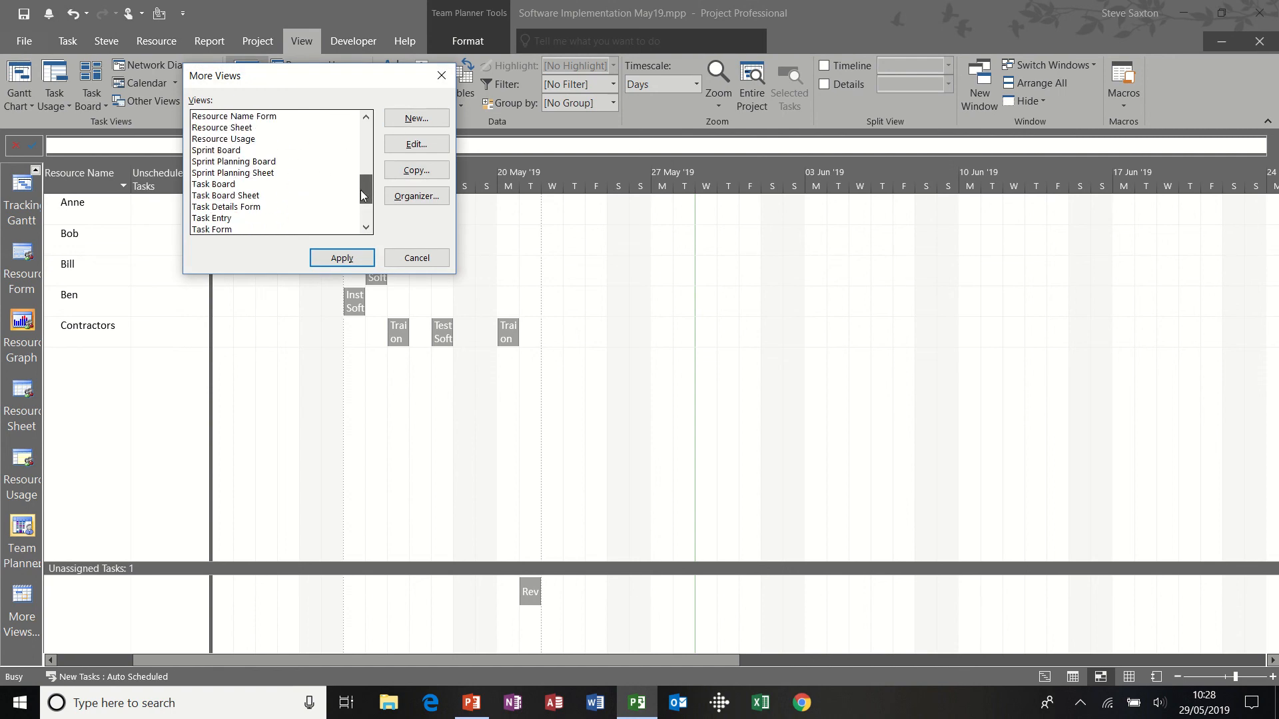
pyautogui.click(414, 118)
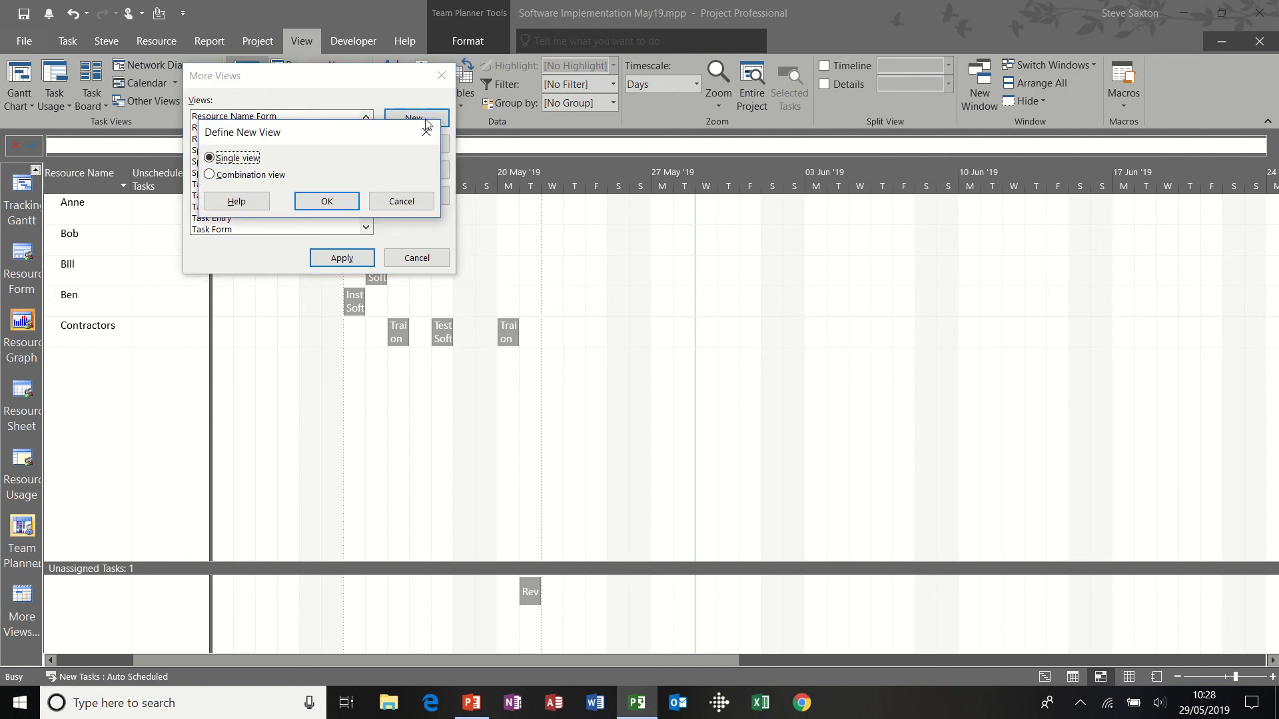
pyautogui.click(212, 177)
pyautogui.click(326, 199)
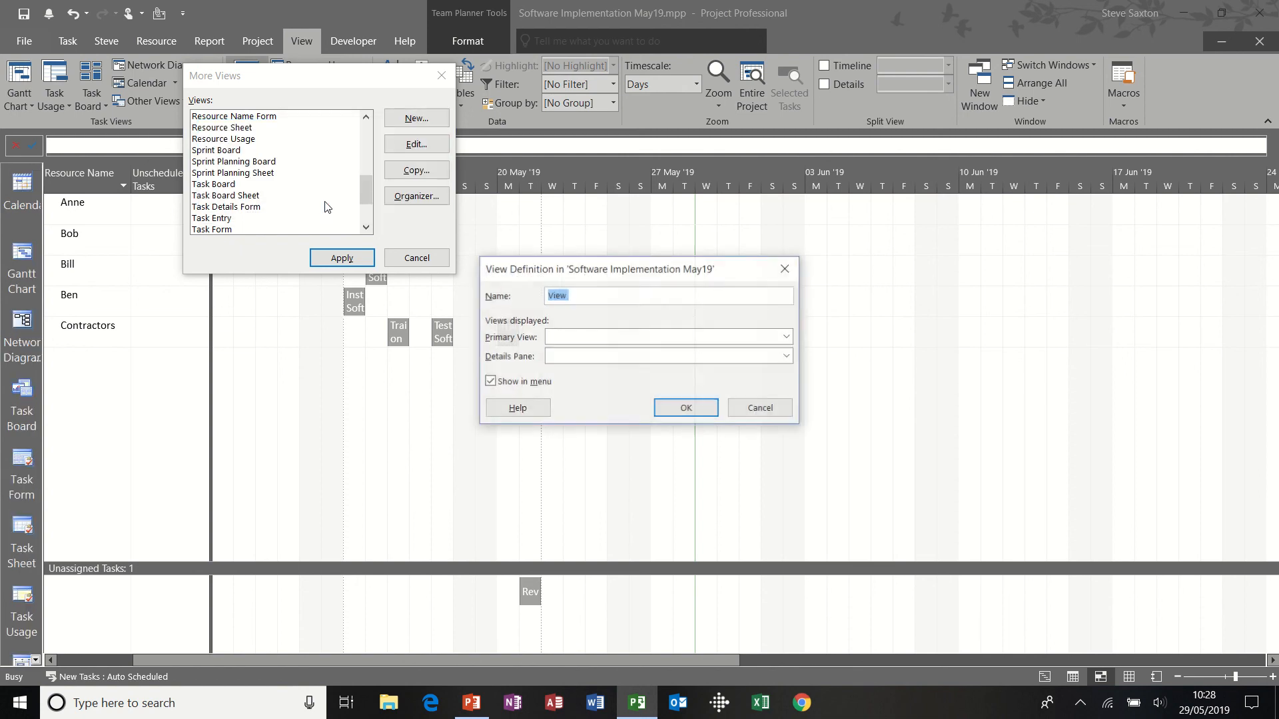
pyautogui.write('steve')
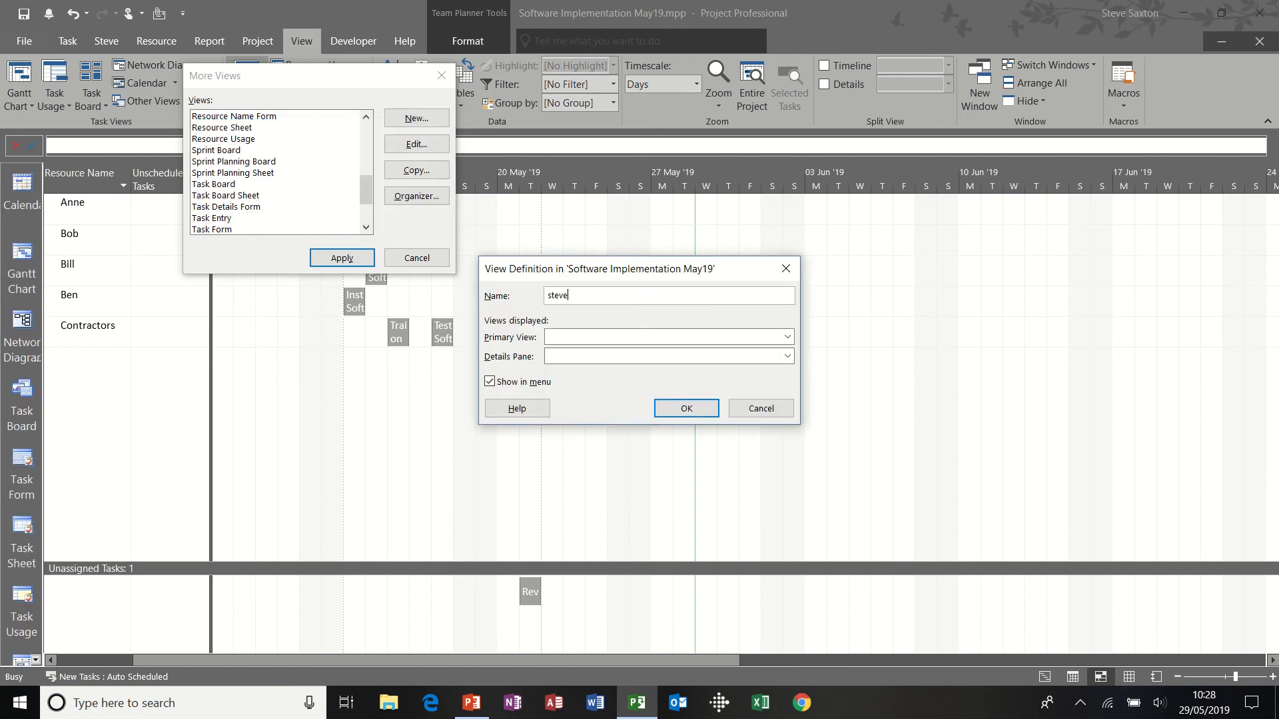
# Step: Set the new view's primary view to Detail Gantt and its details pane to Resource Graph, and save the definition
pyautogui.click(708, 341)
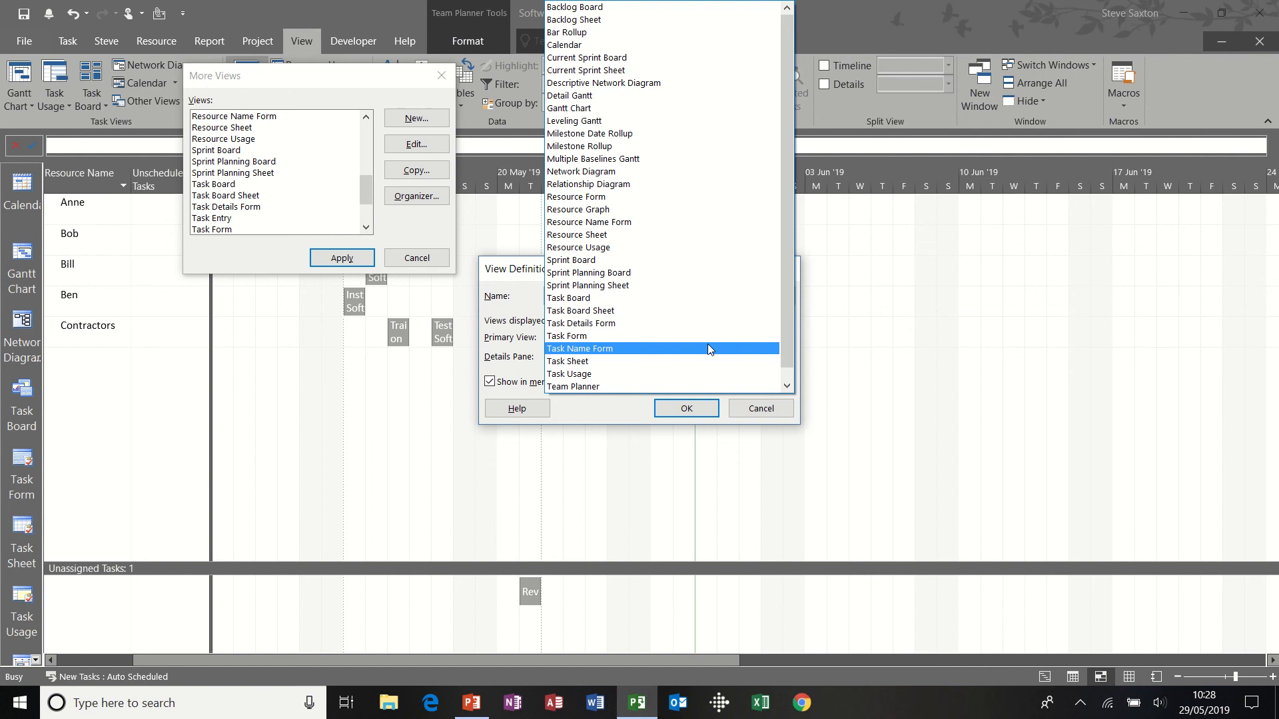
pyautogui.click(632, 97)
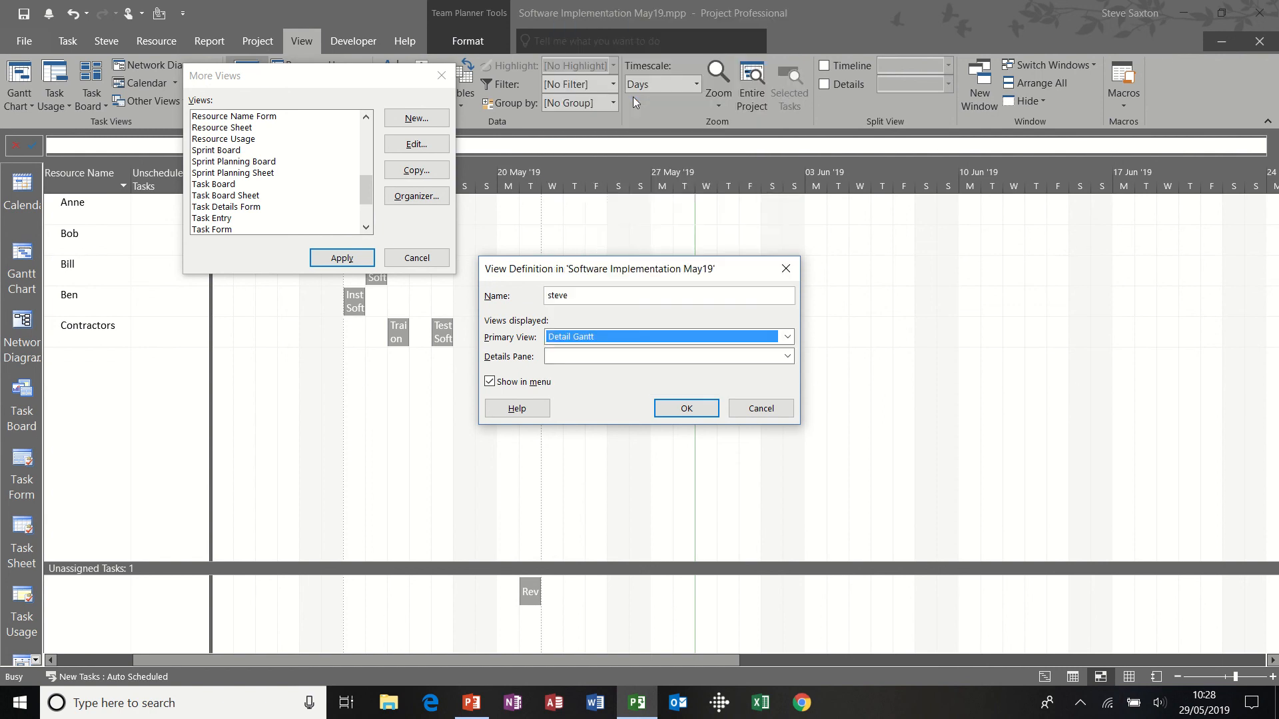
pyautogui.click(598, 358)
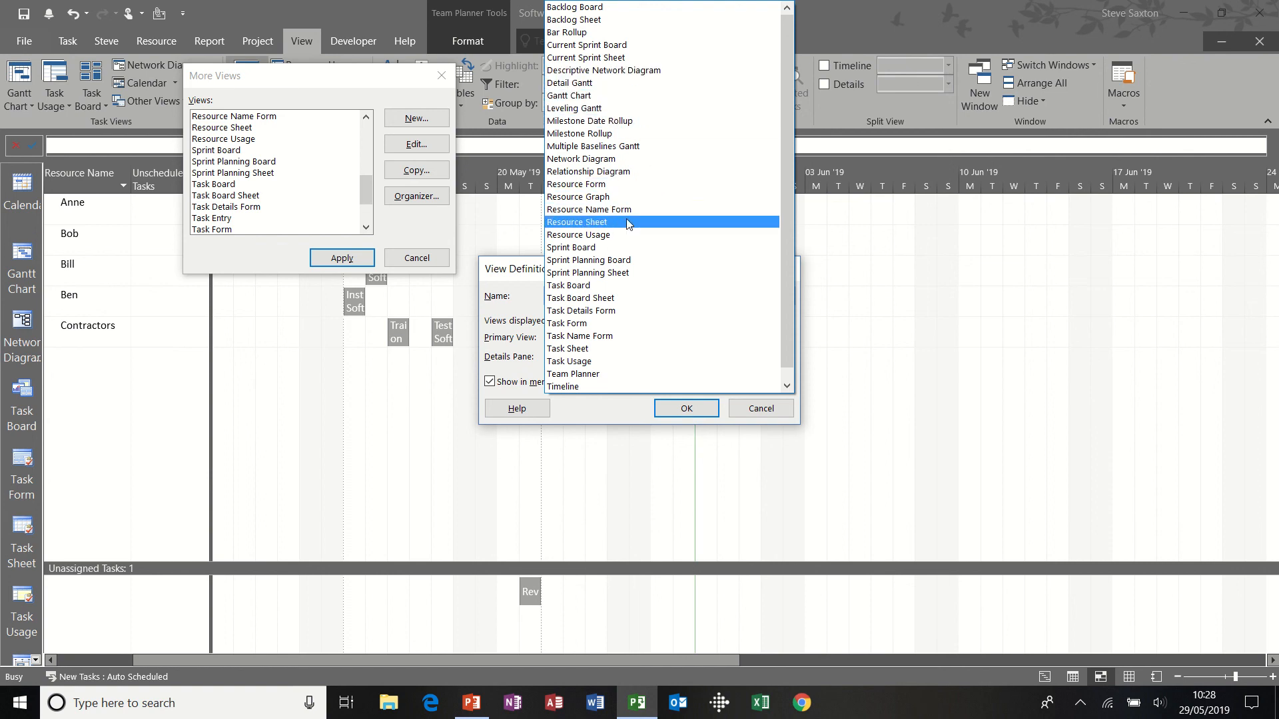
pyautogui.click(618, 200)
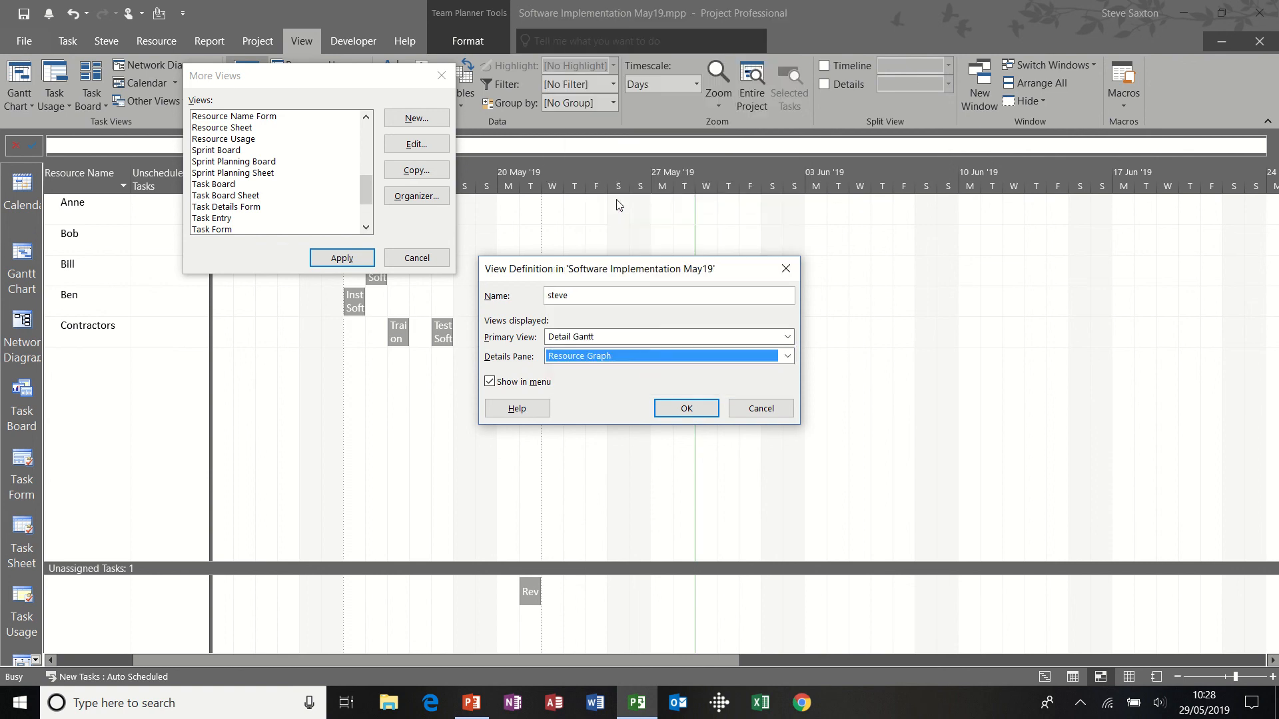
pyautogui.click(674, 409)
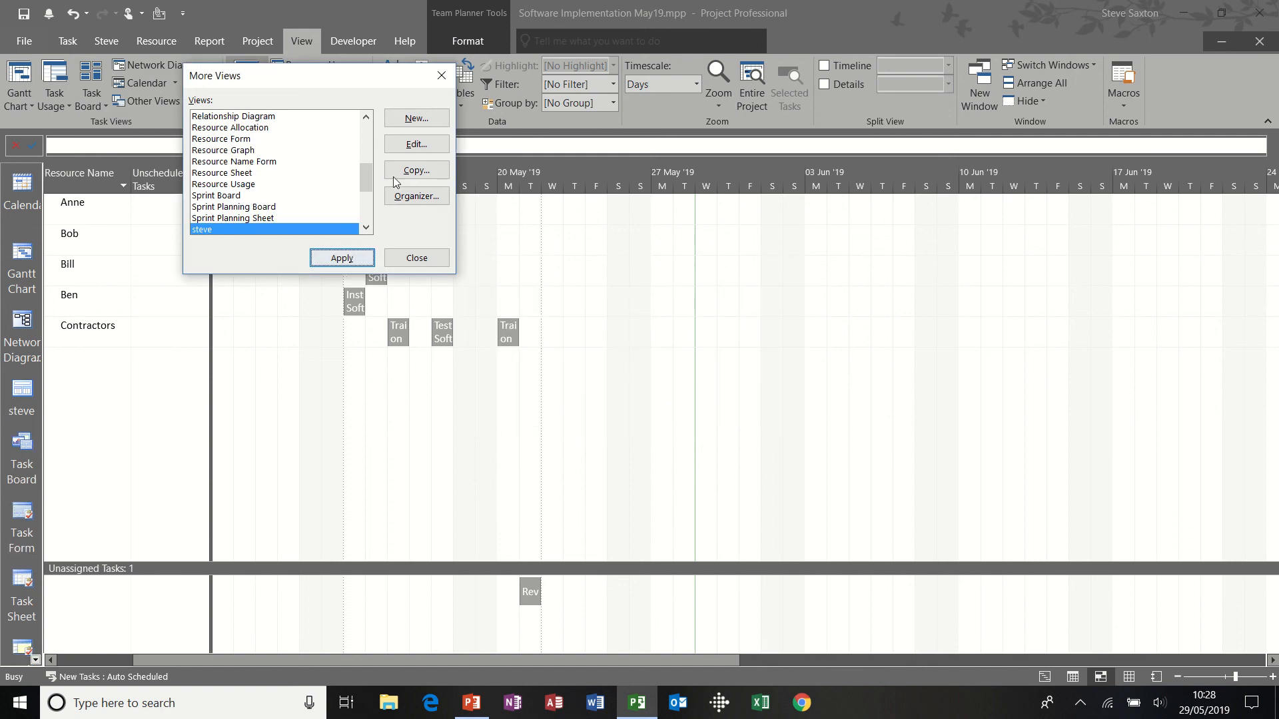
# Step: Review the new combination view's definition without changes and apply the view
pyautogui.click(418, 145)
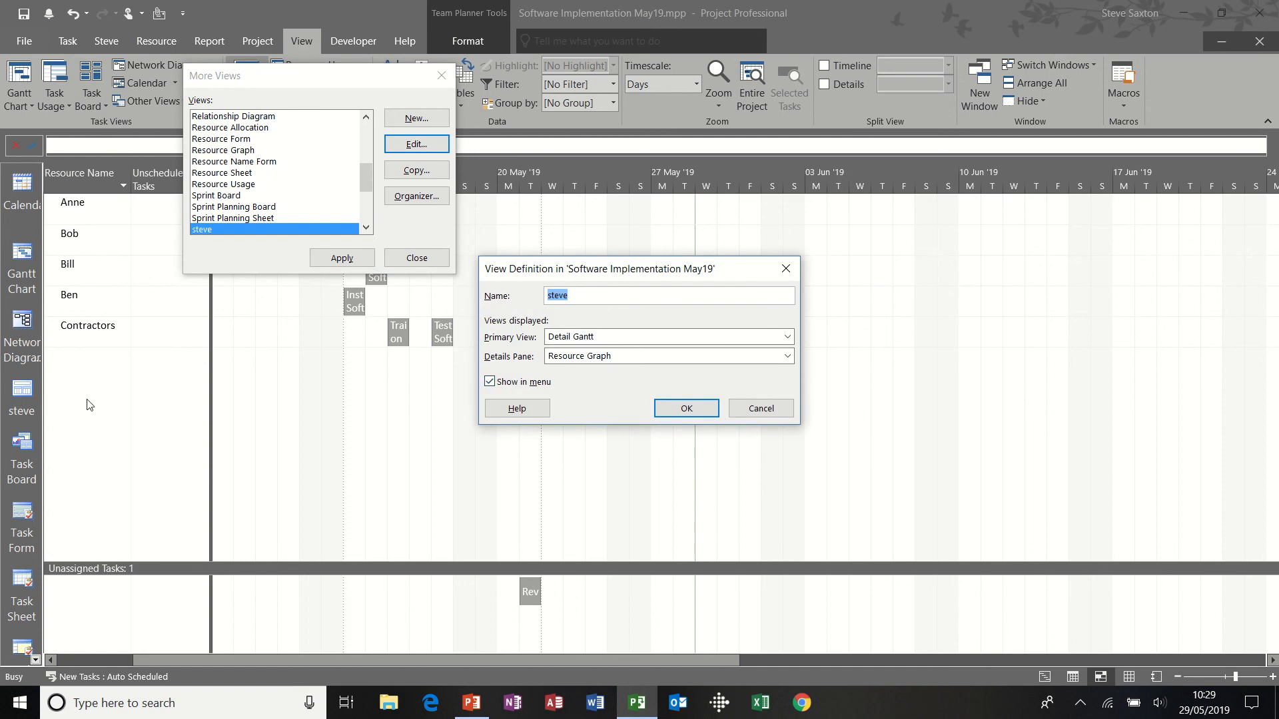
pyautogui.click(685, 408)
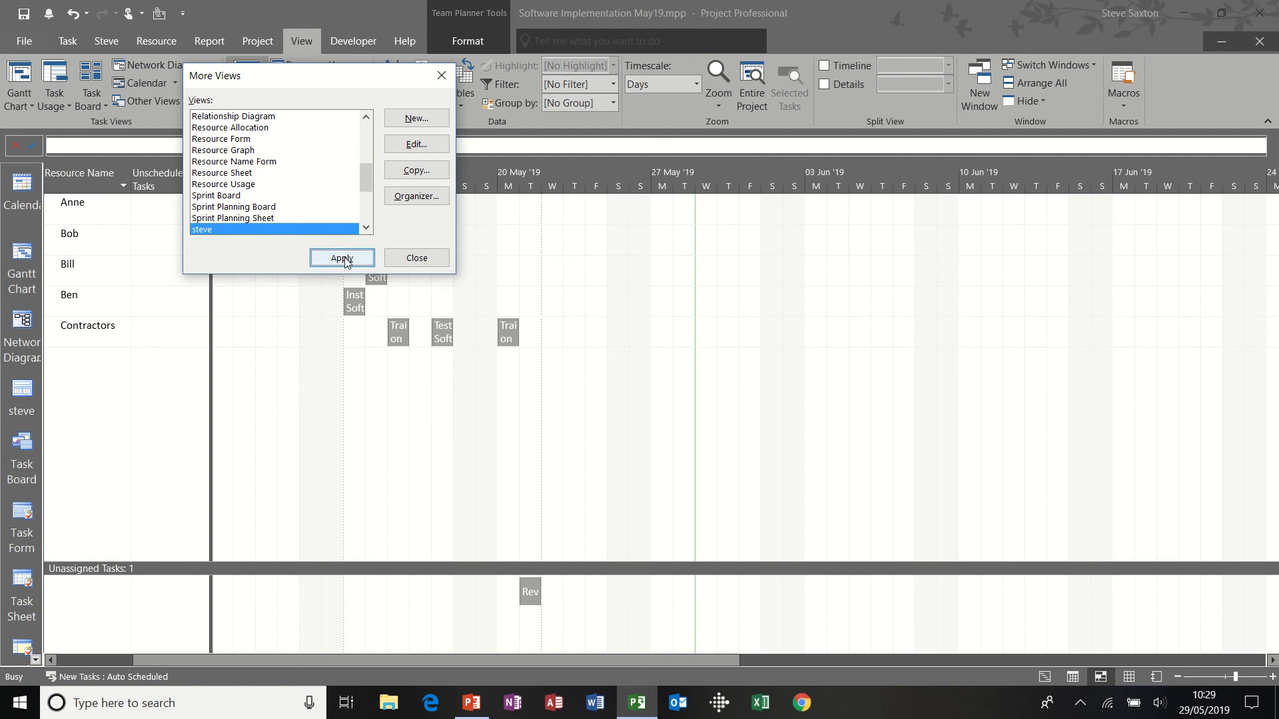
pyautogui.click(341, 259)
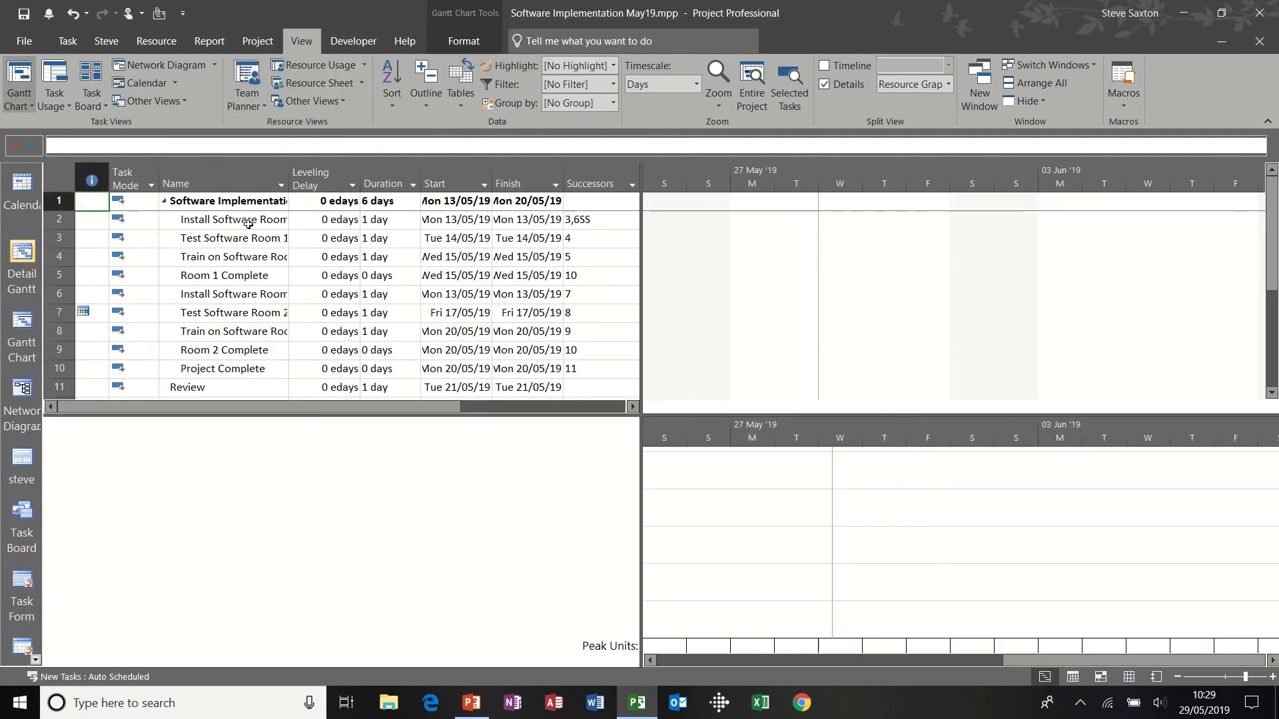
# Step: Bring the Install Software Room 1 task's bar and resource graph into view with Scroll to Task
pyautogui.click(248, 224)
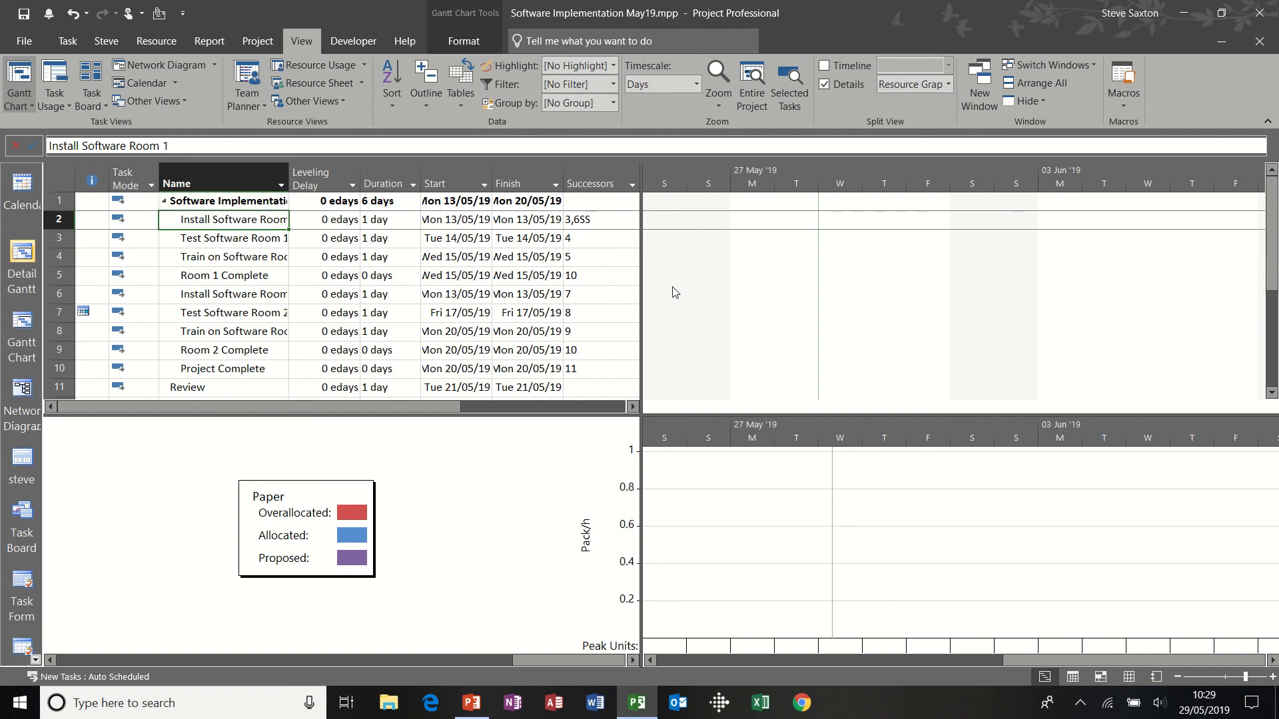
pyautogui.click(67, 40)
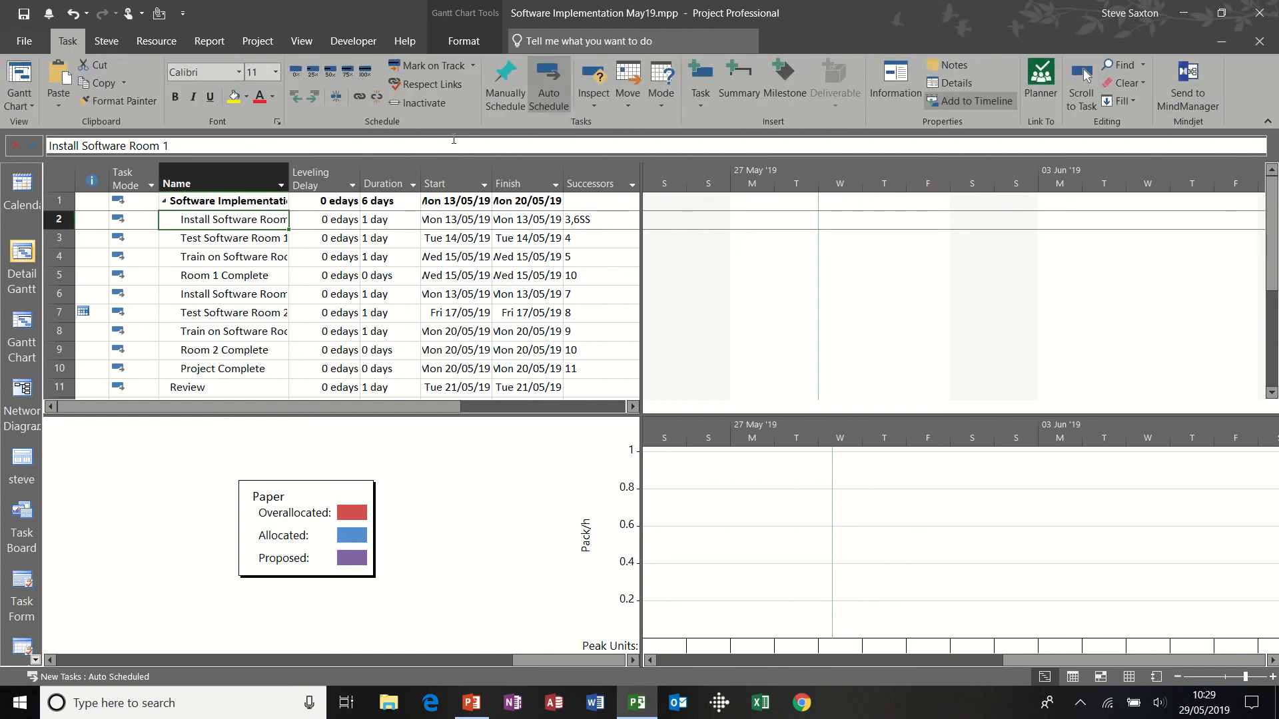
pyautogui.click(1082, 86)
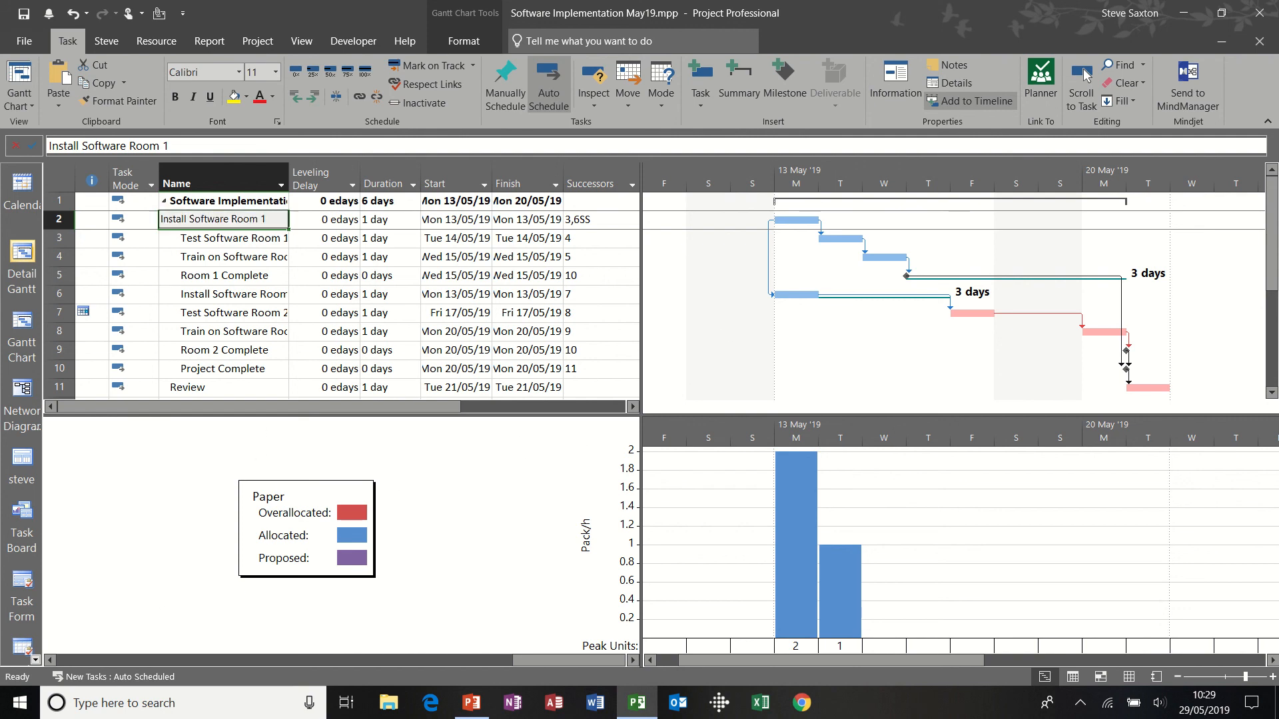
# Step: Page the Resource Graph back from the Paper resource through Microsoft Office to the first resource to examine each one's allocation
pyautogui.click(581, 658)
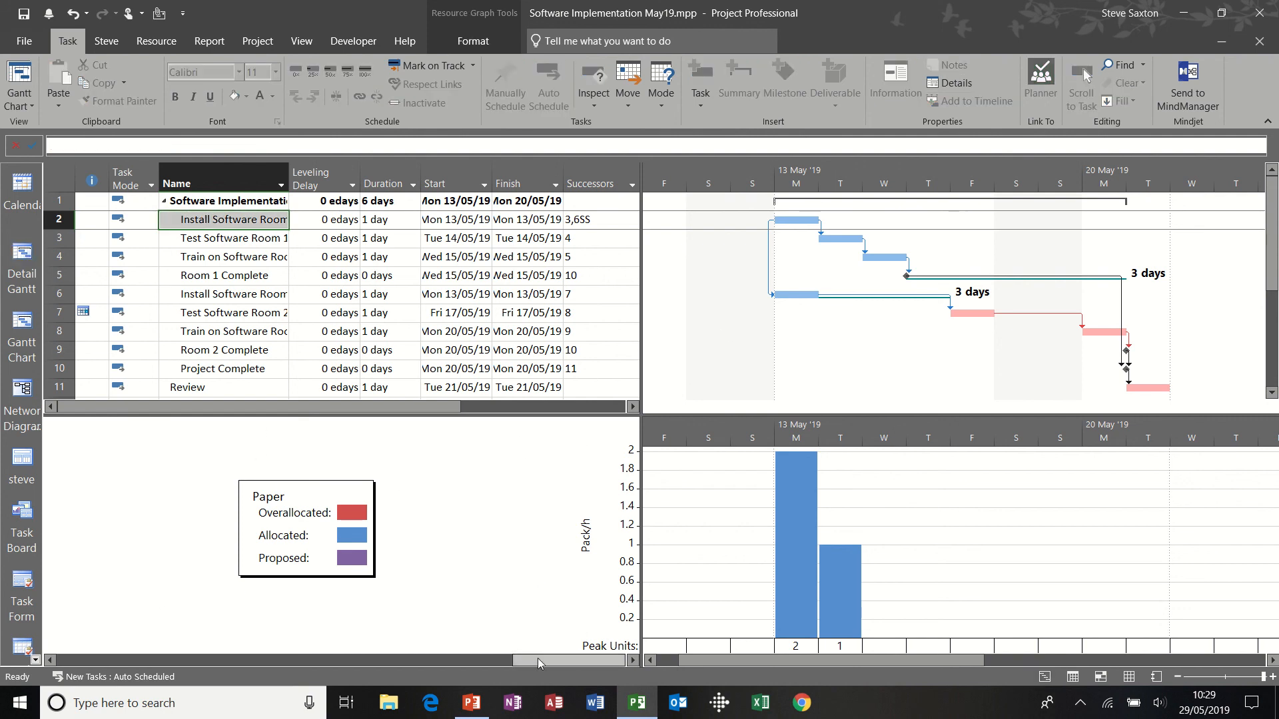
pyautogui.click(52, 661)
pyautogui.click(52, 661)
pyautogui.click(51, 661)
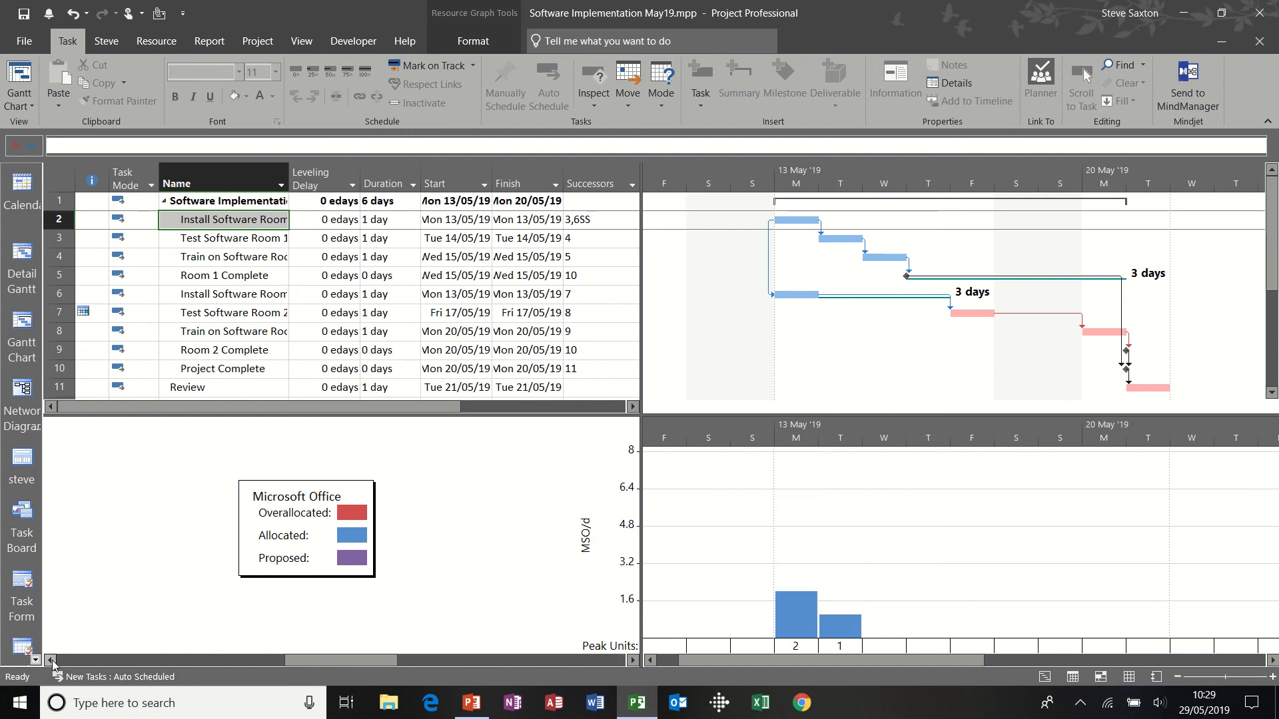
pyautogui.click(51, 661)
pyautogui.click(52, 661)
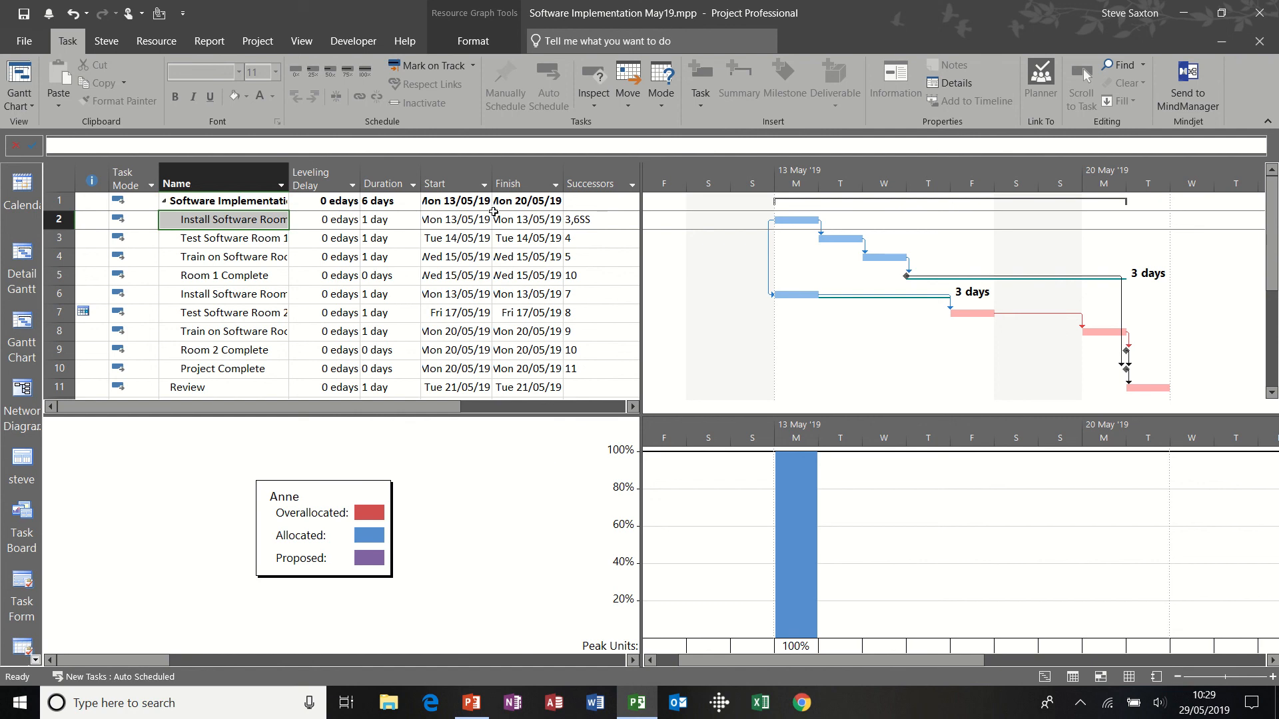
# Step: Turn off the Details pane of the split view and reapply the saved custom combination view
pyautogui.click(303, 41)
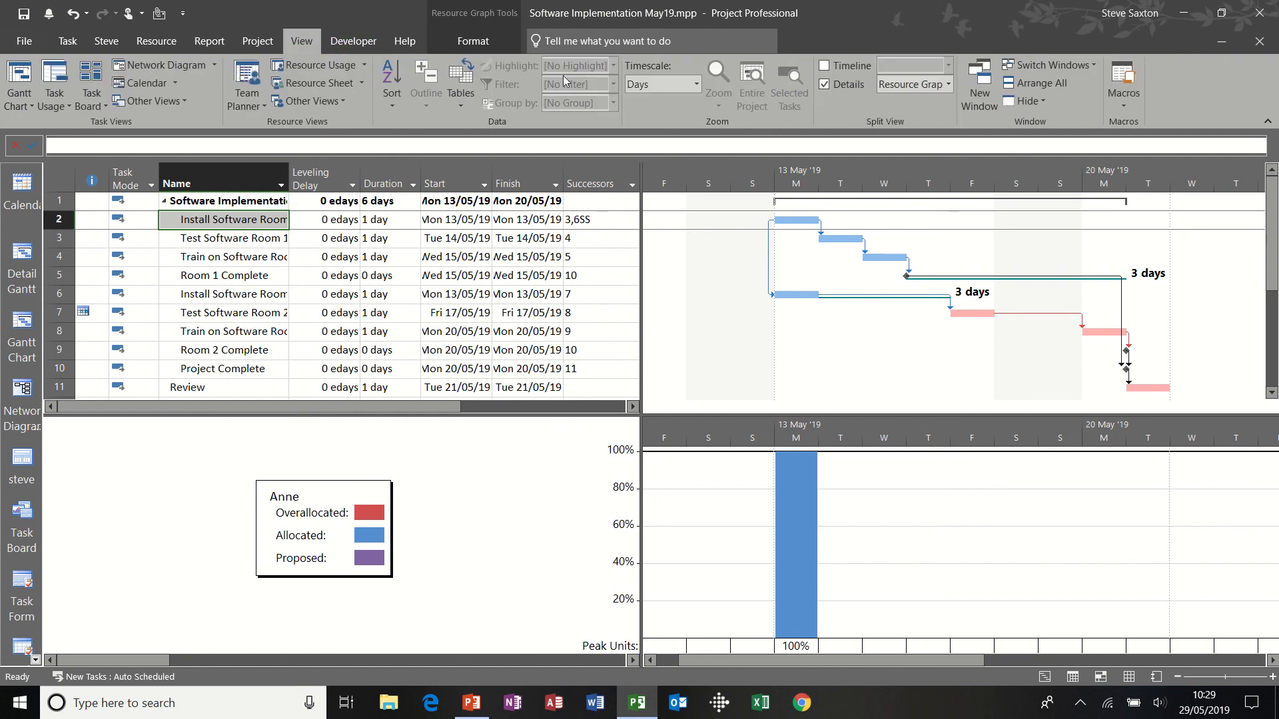
pyautogui.click(827, 85)
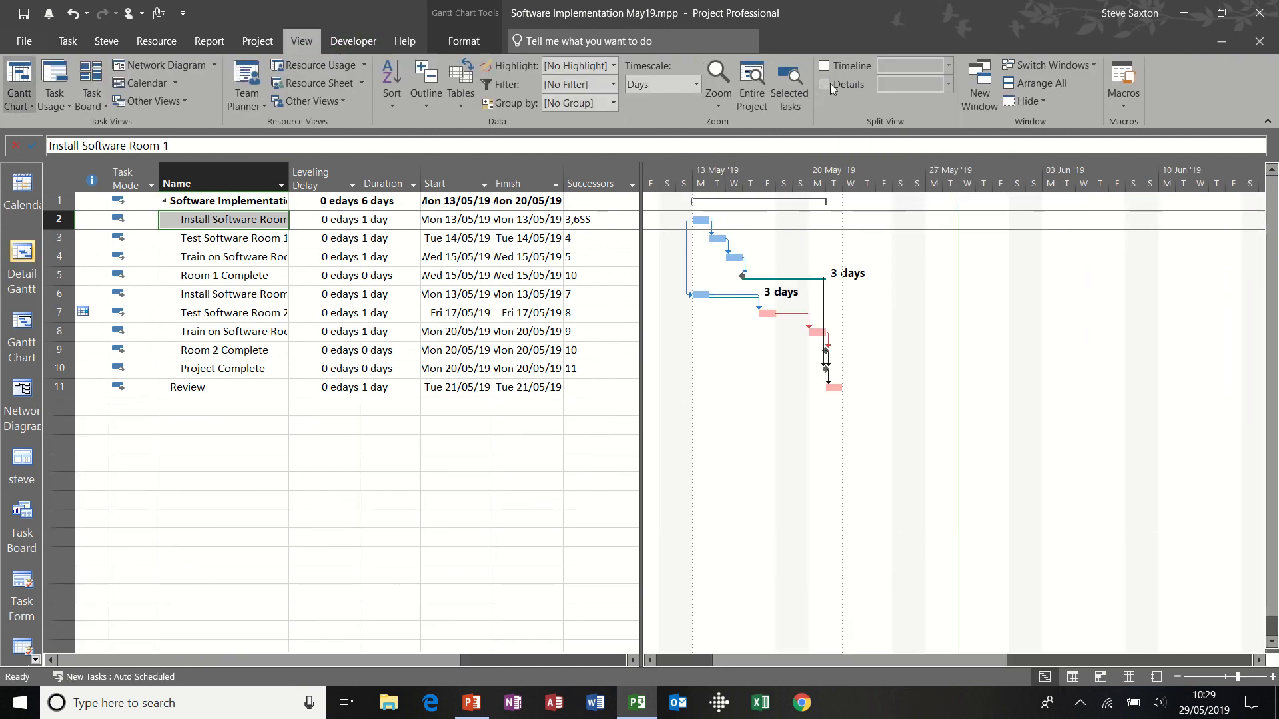
pyautogui.click(23, 460)
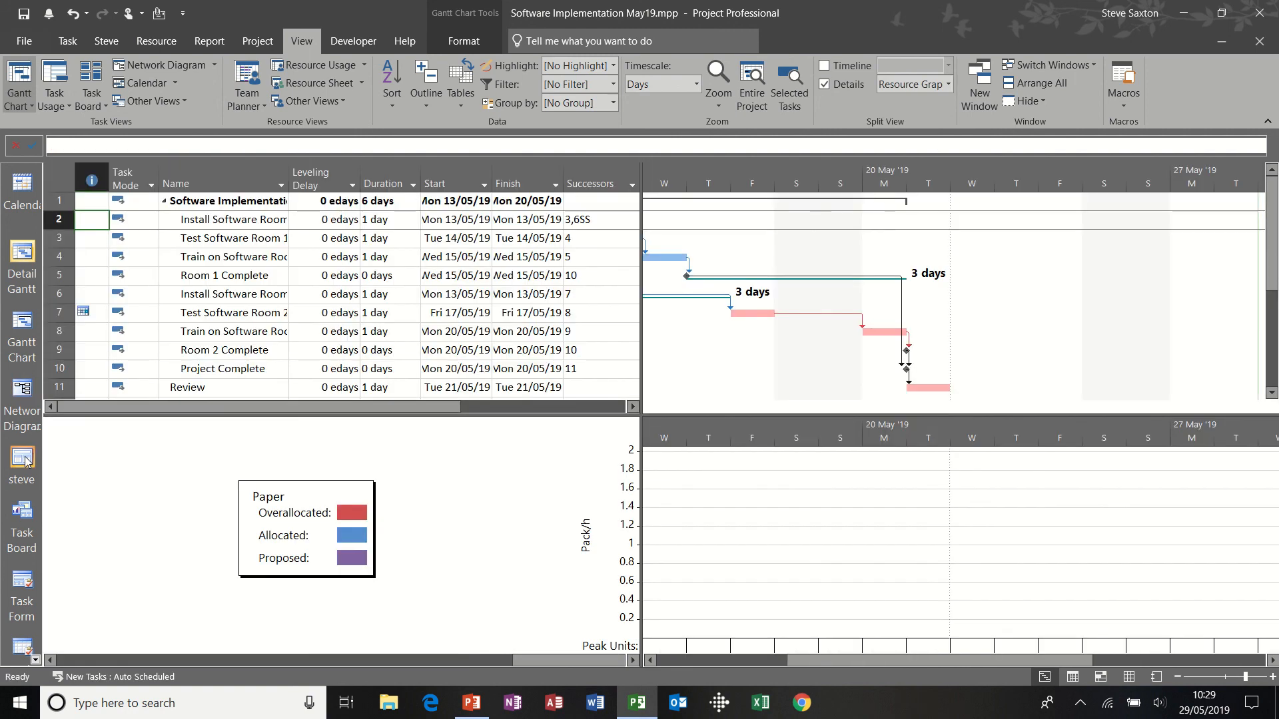
# Step: Hide the Resource Graph details pane again and select the Train on Software Room 1 task in the Detail Gantt
pyautogui.click(826, 84)
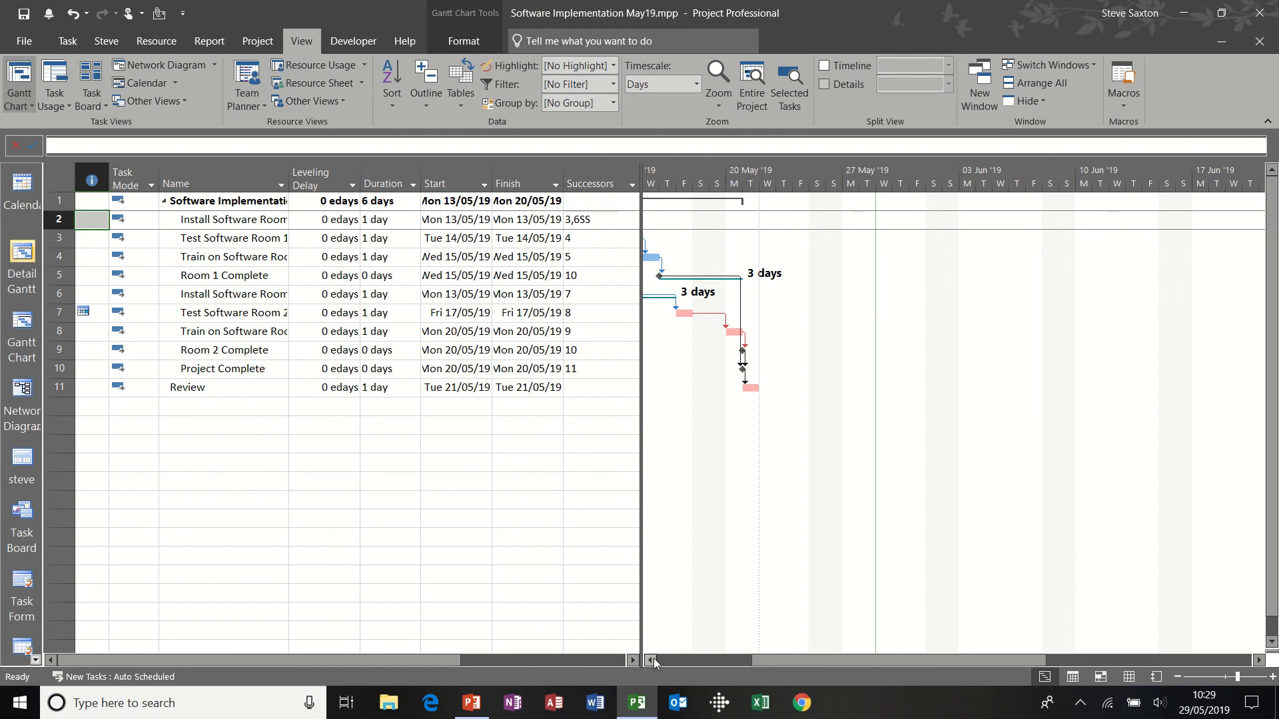
pyautogui.click(650, 660)
pyautogui.click(317, 300)
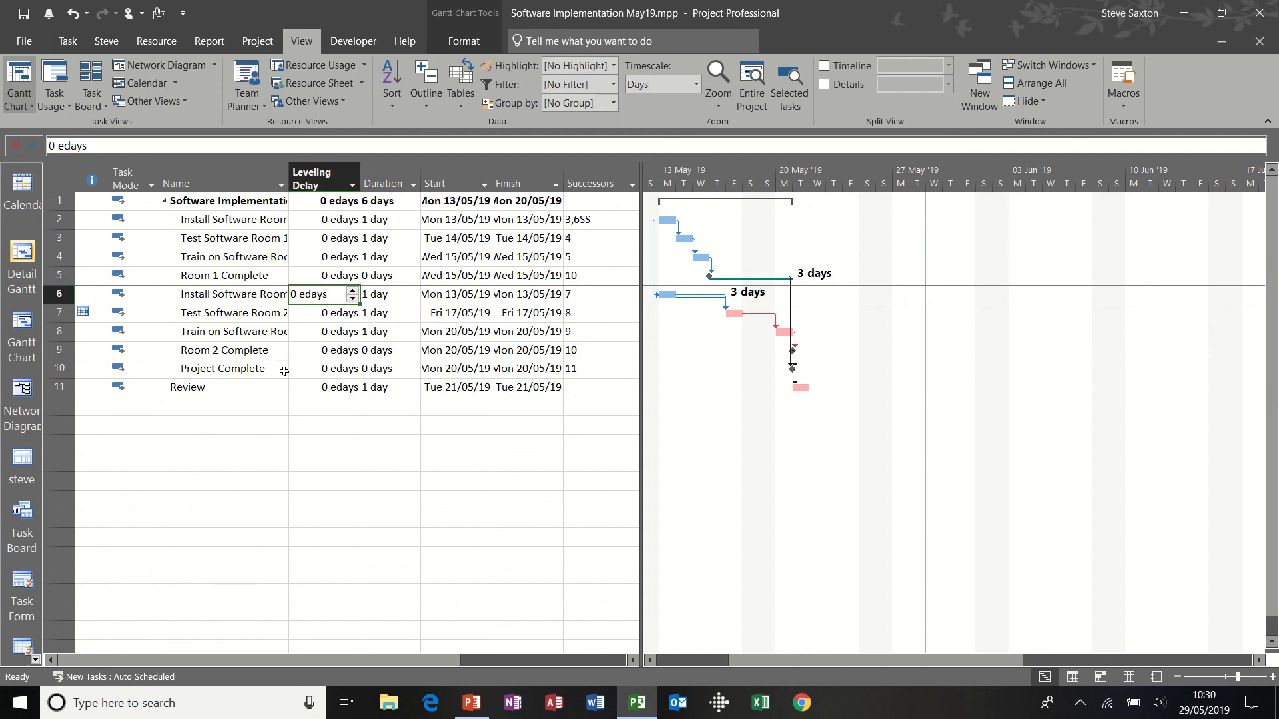
pyautogui.click(218, 262)
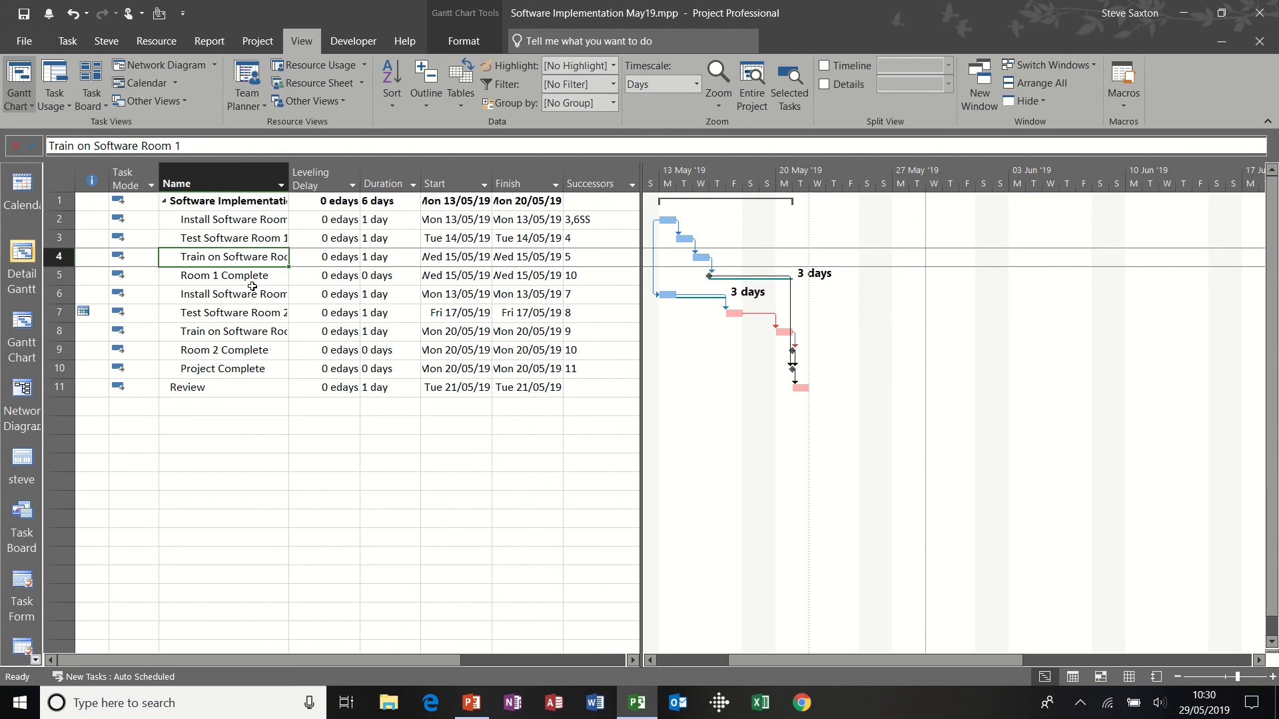